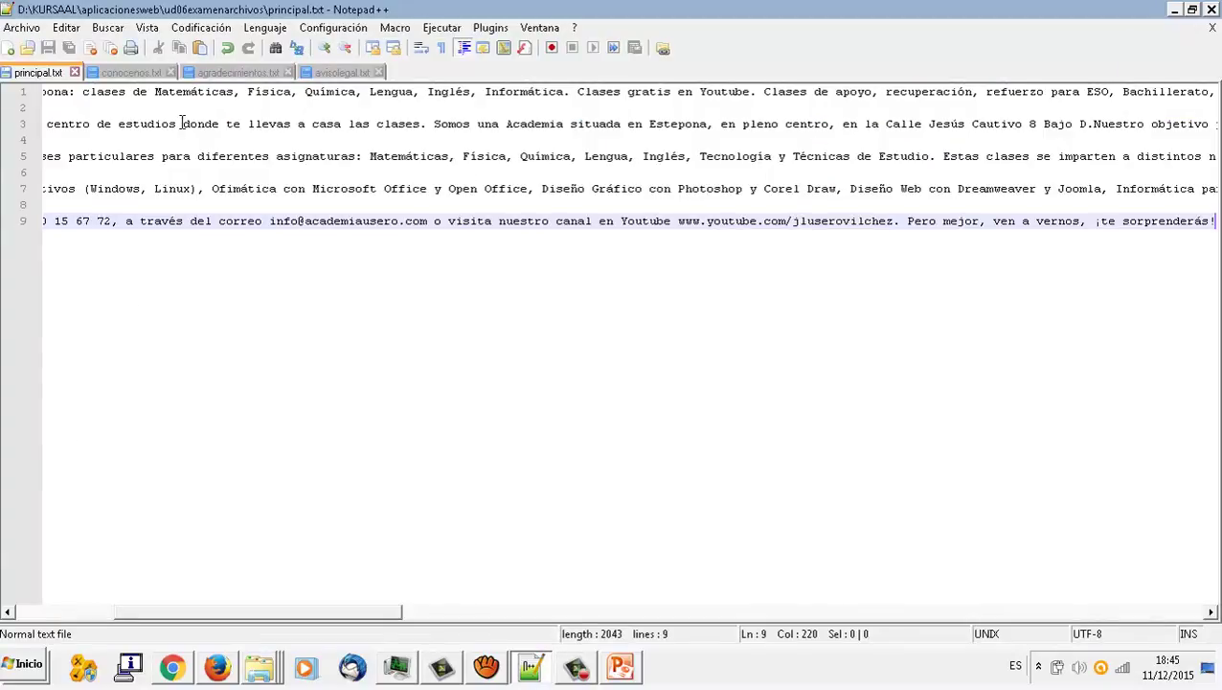
Copy the full text of principal.txt and paste it below the word "Principal" in the WordPress page body in Firefox.
key(ctrl+a)
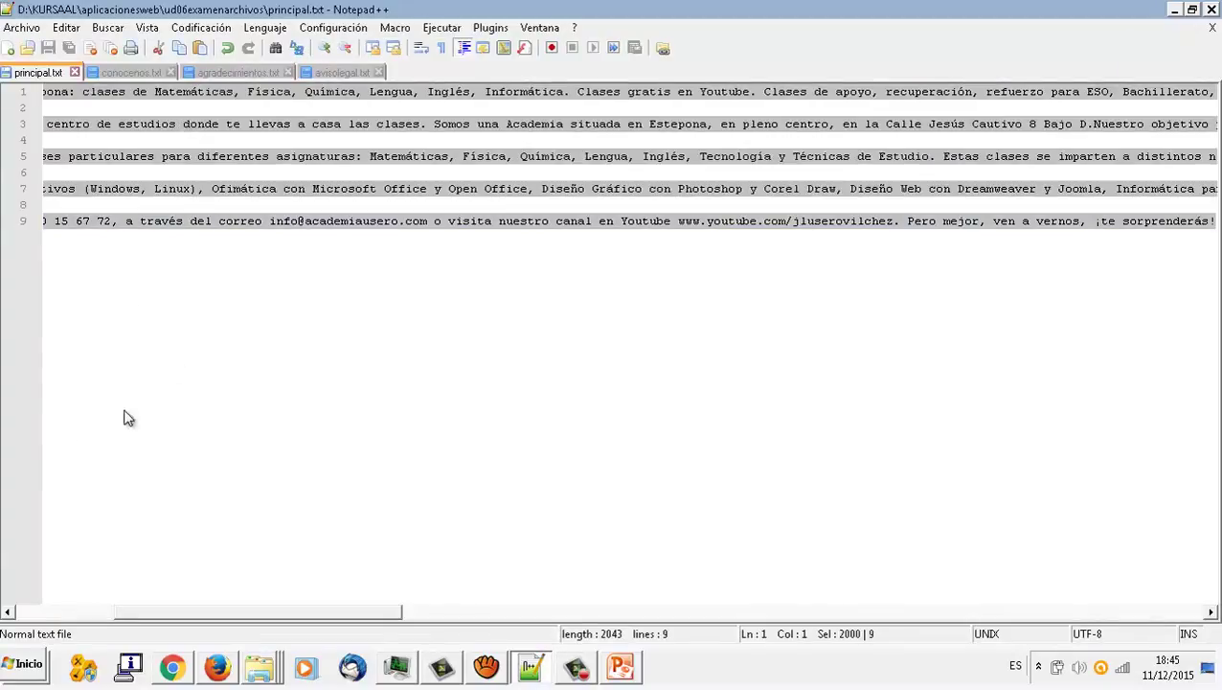
click(217, 668)
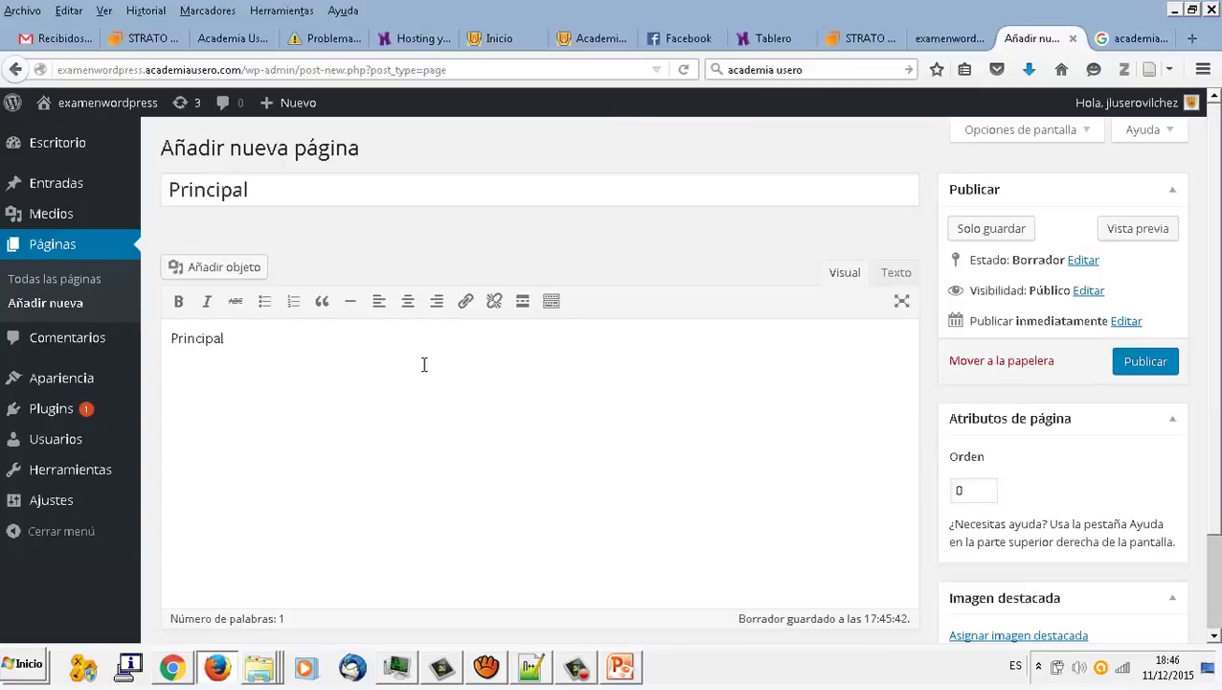
key(ctrl+v)
scroll(436, 374, up, 10)
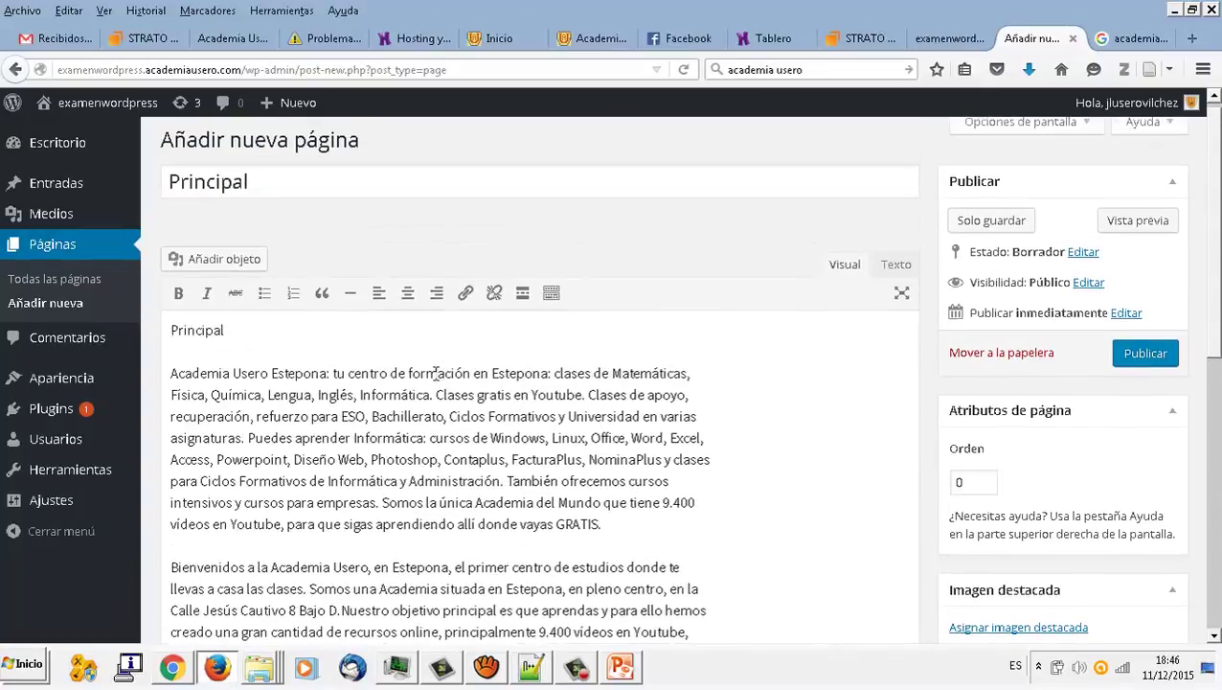
Format the "Principal" line at the start of the page body as Título 1.
drag(244, 346, 149, 337)
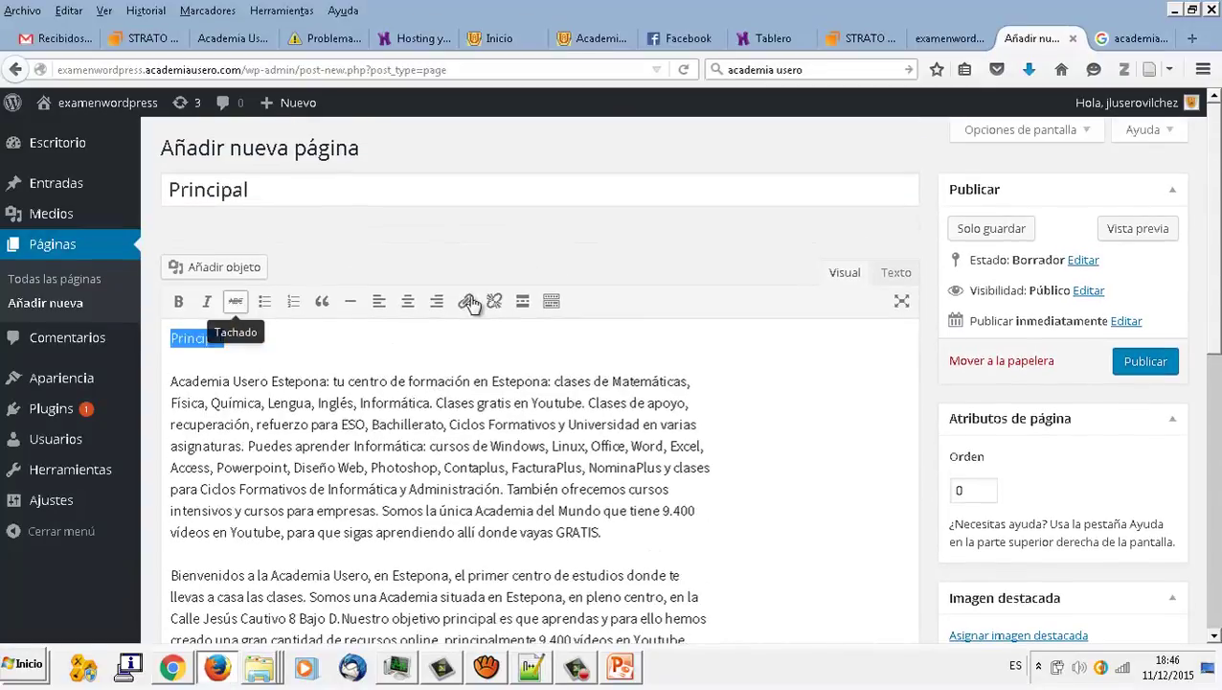
click(551, 303)
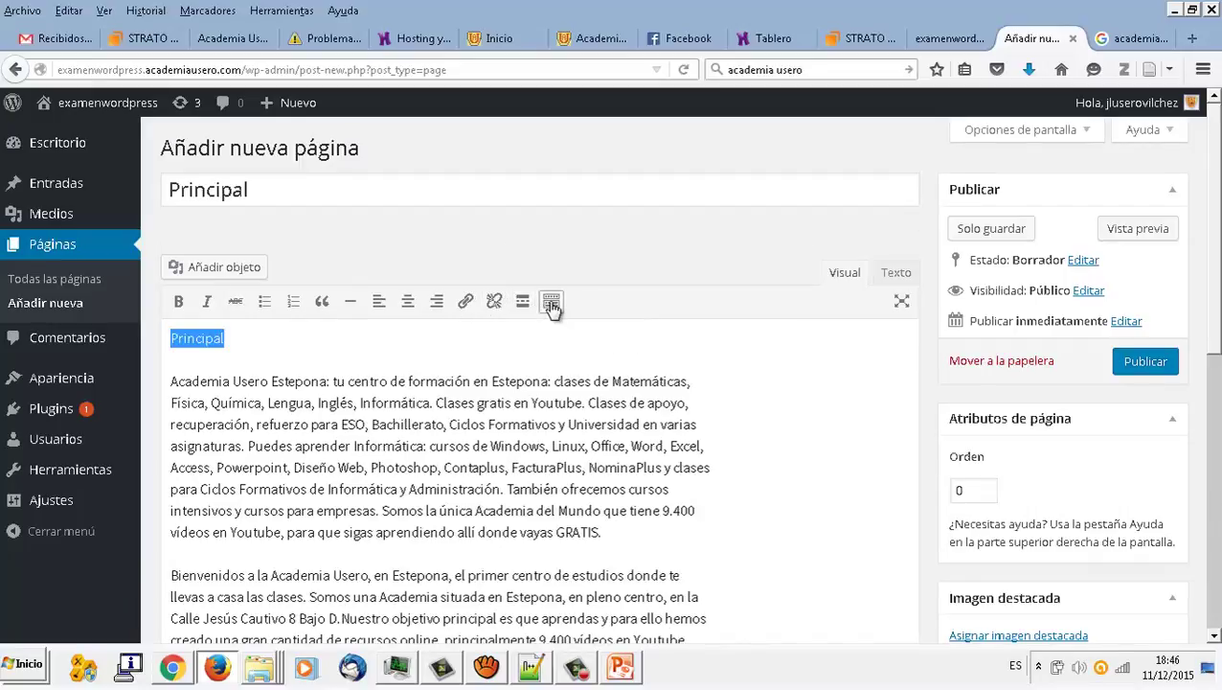
click(263, 329)
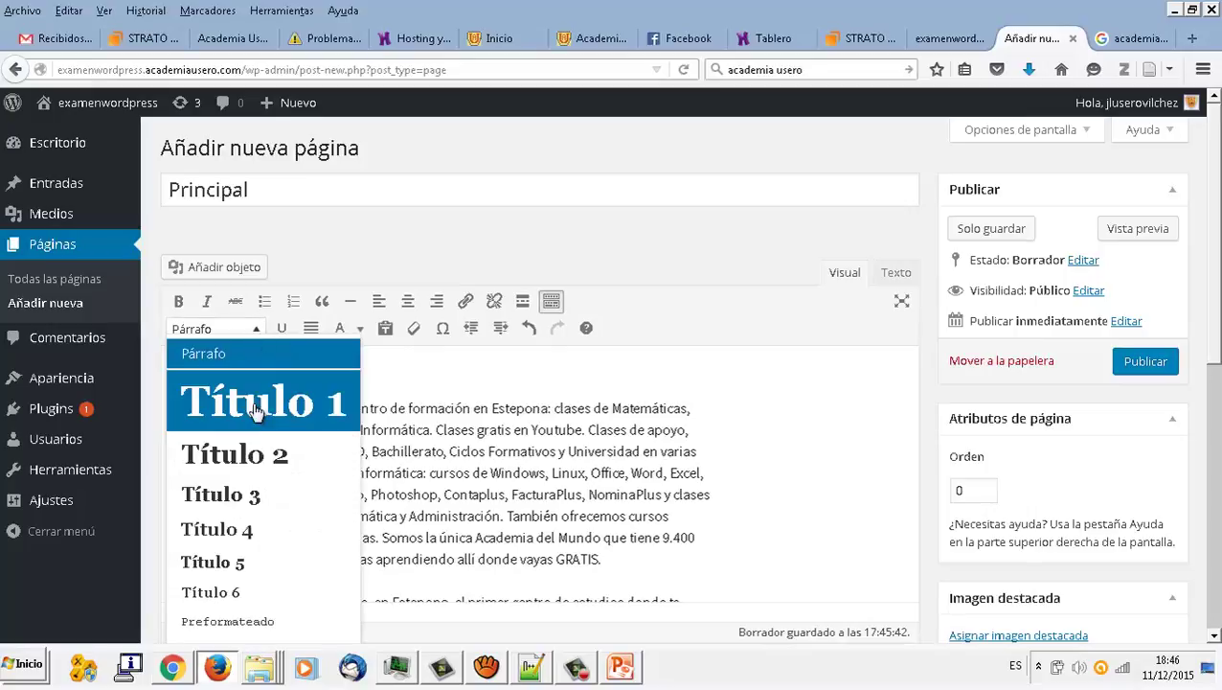
click(251, 401)
click(255, 410)
Justify all the body paragraphs below the "Principal" heading.
drag(173, 406, 674, 479)
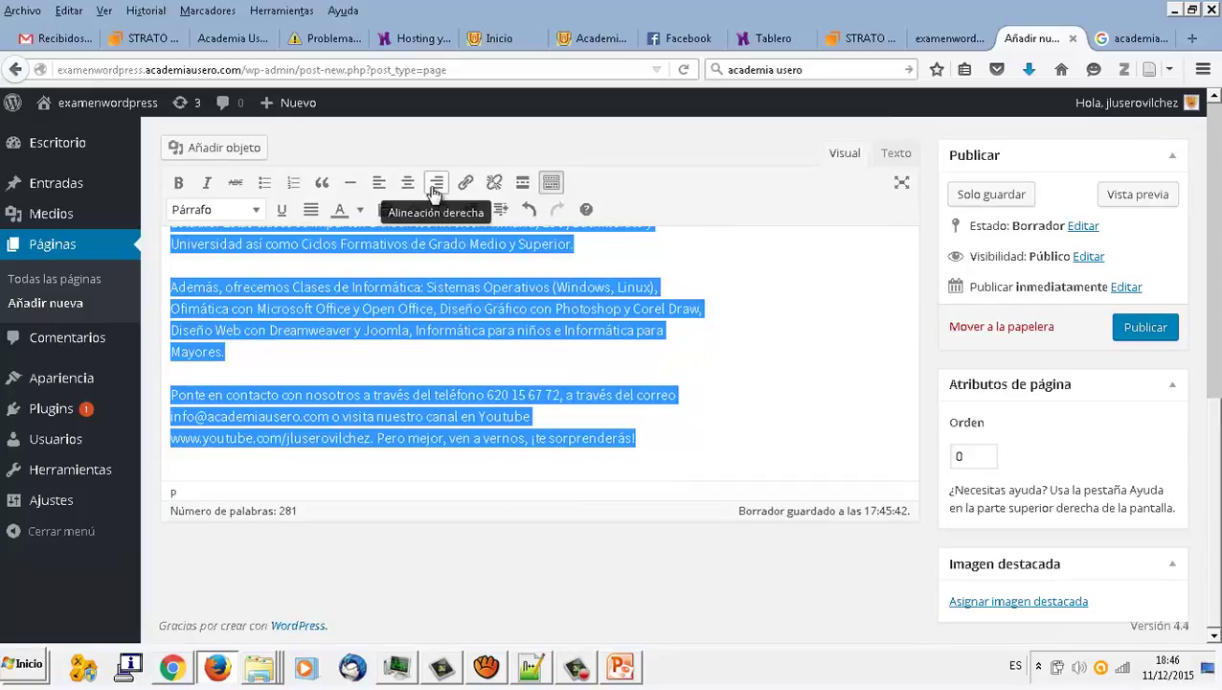
click(311, 209)
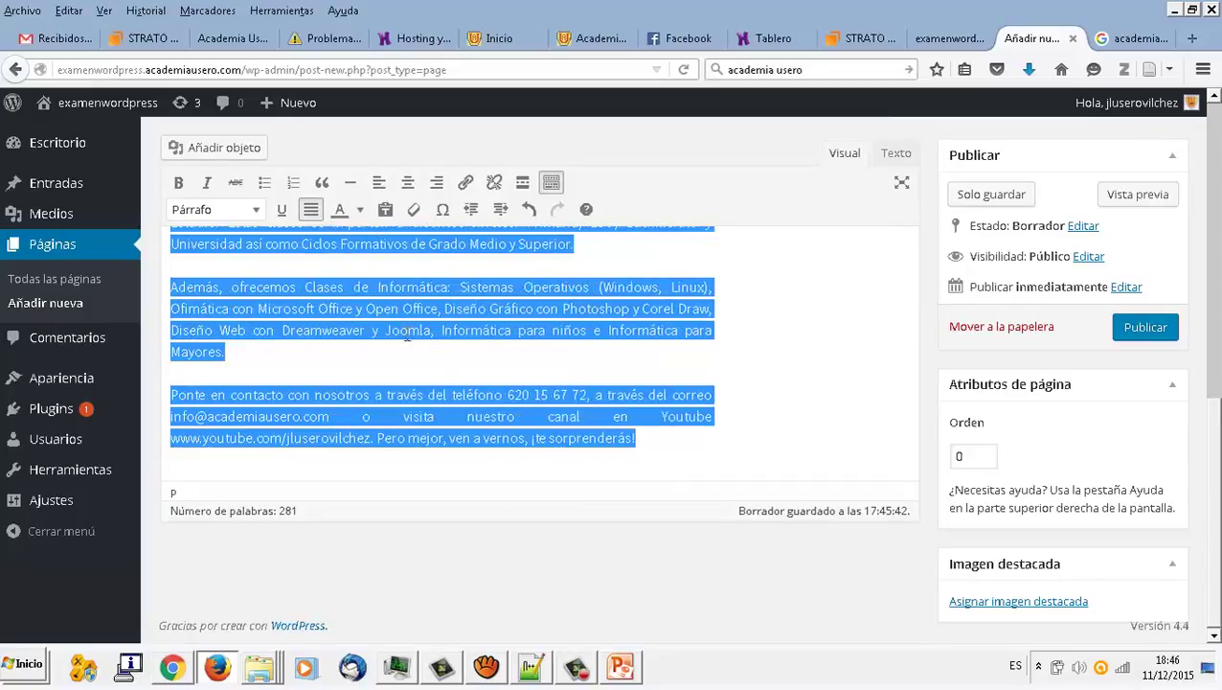
scroll(414, 345, up, 3)
scroll(415, 344, up, 5)
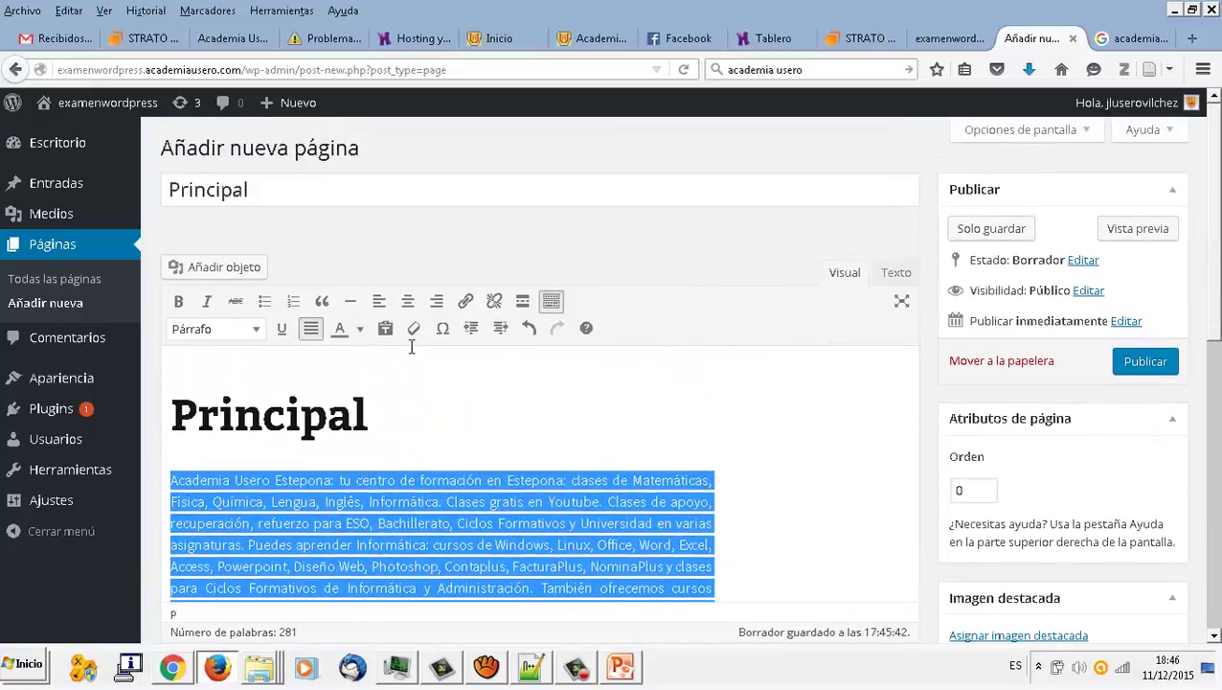
click(373, 381)
Add a separate line reading "Nuestras virtudes" above the paragraph that starts with "Bienvenidos a la Academia Usero".
scroll(396, 409, down, 5)
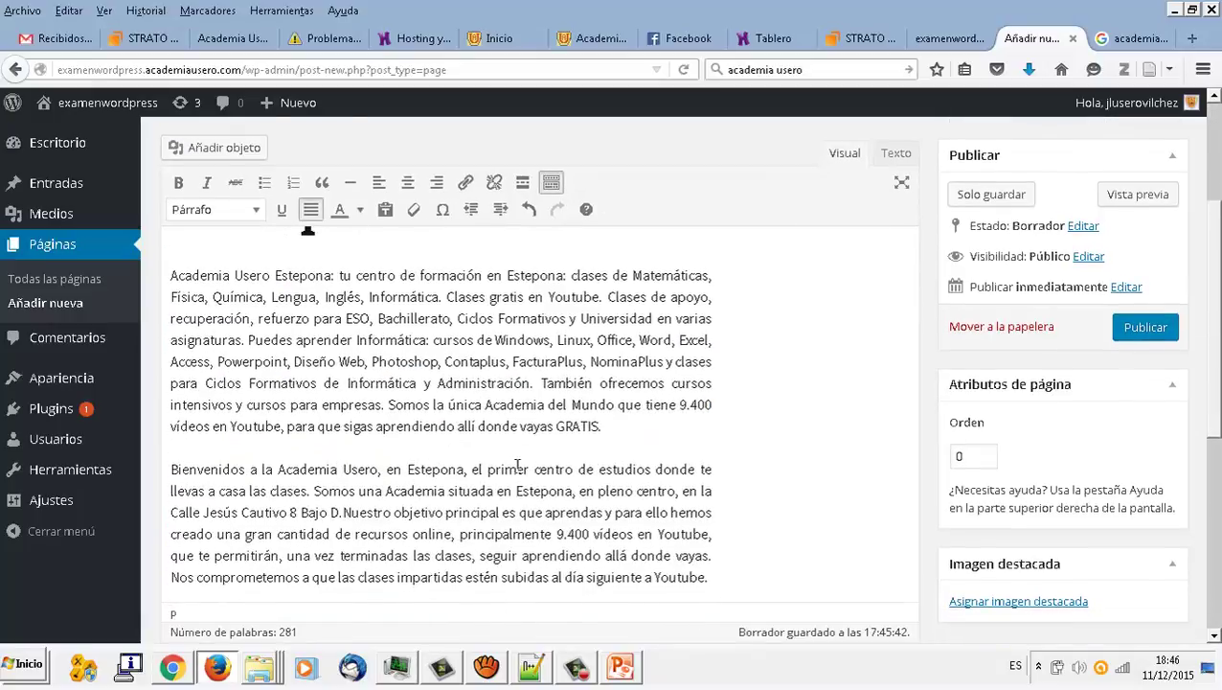
key(Home)
key(Return)
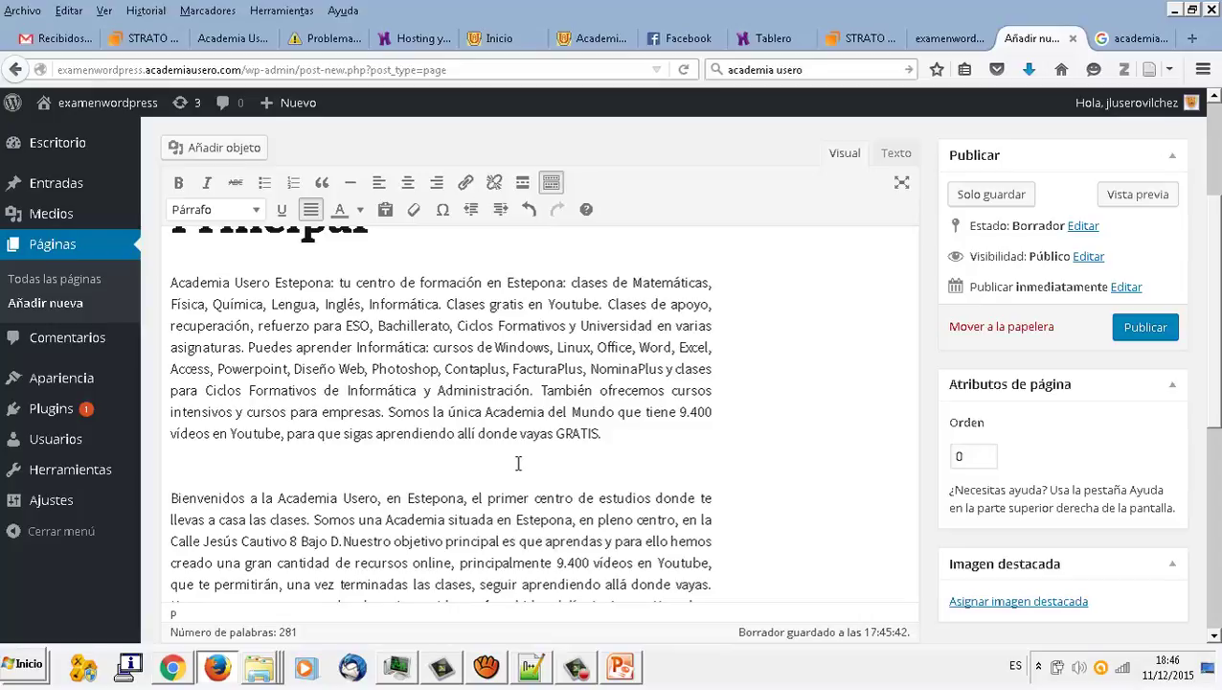
key(Return)
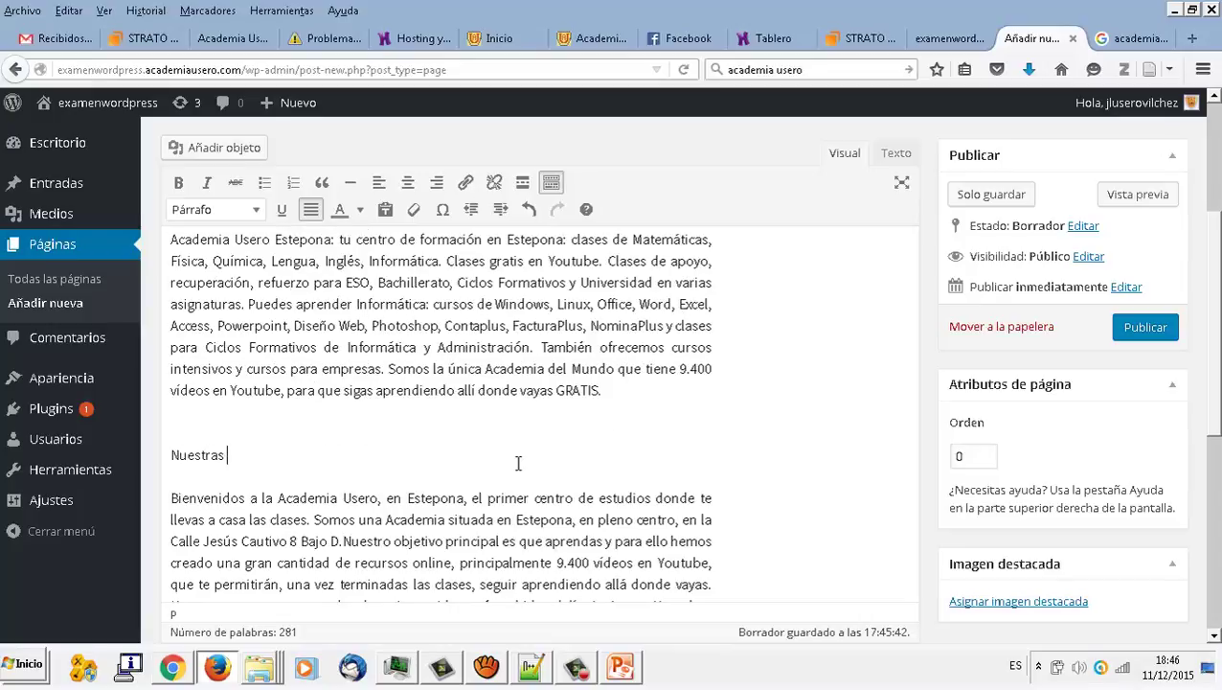
Format the "Nuestras virtudes" line as Título 3.
key(shift+Home)
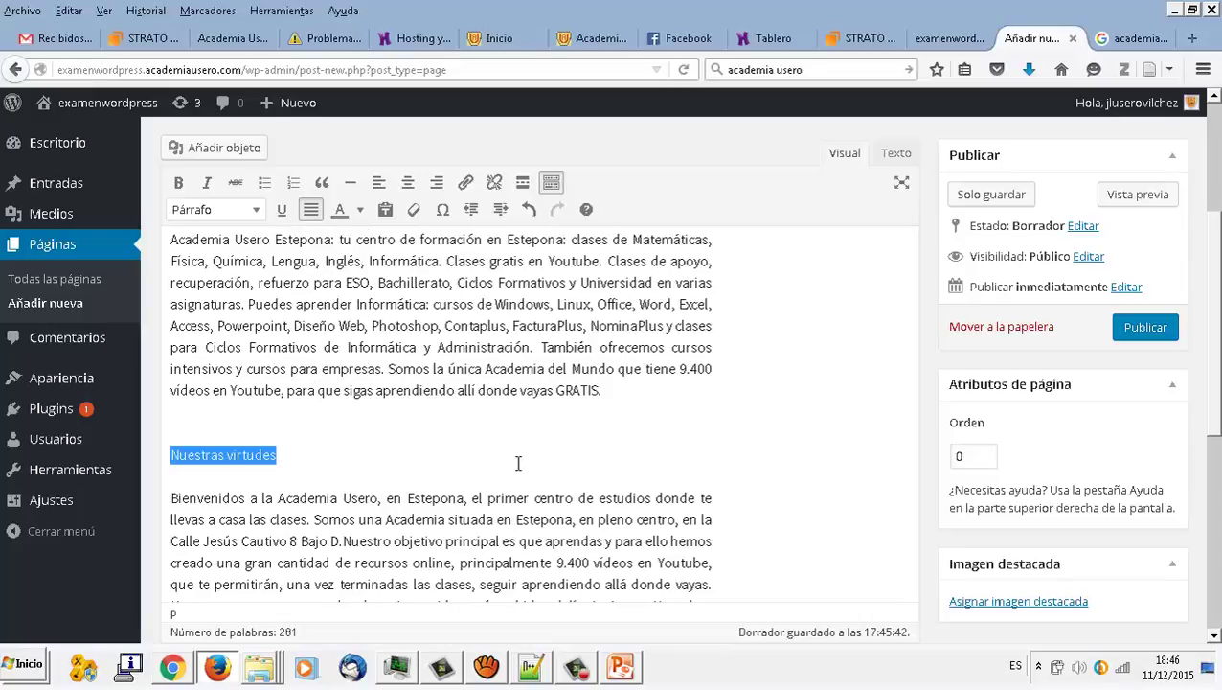
scroll(553, 394, up, 2)
click(247, 209)
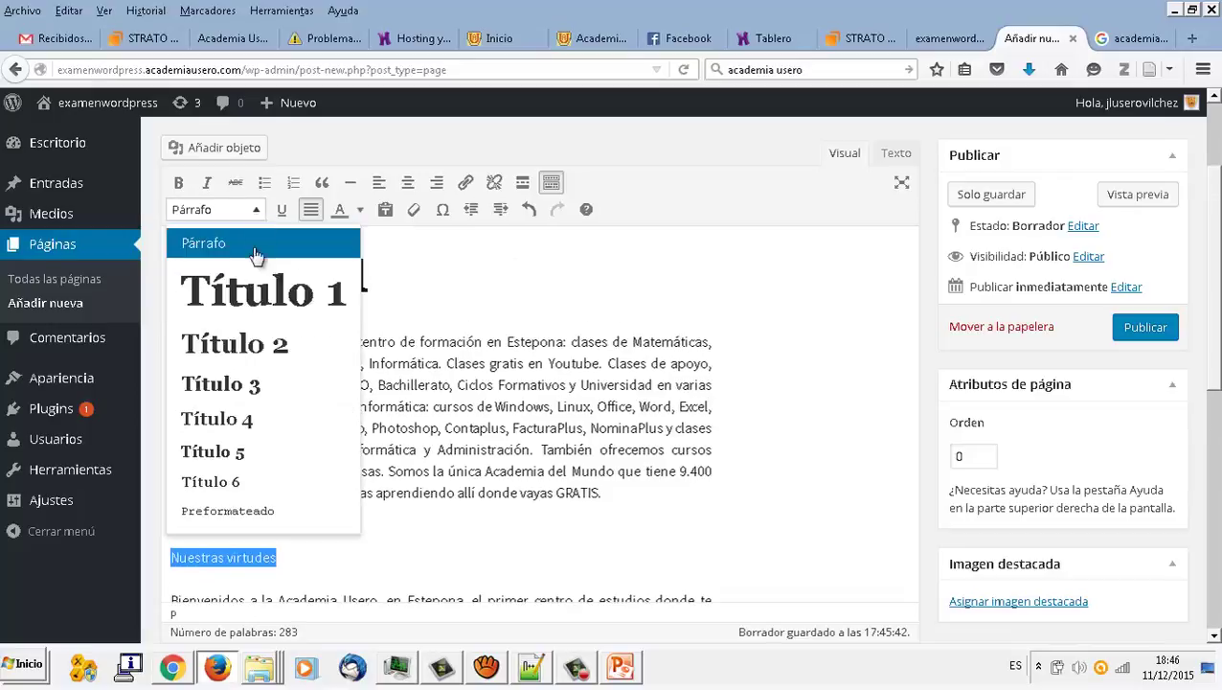
click(245, 384)
click(403, 415)
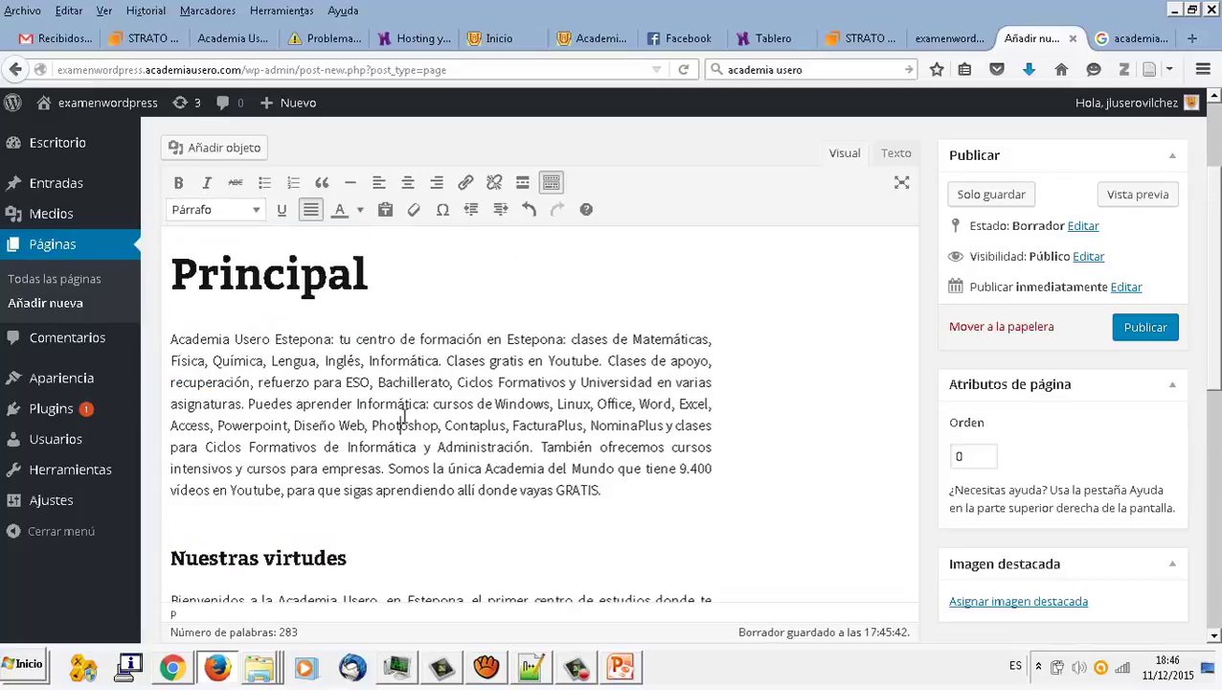
Start assigning a featured image to the page and open the file selection for uploading it.
scroll(404, 415, down, 3)
scroll(403, 415, up, 2)
scroll(1176, 393, down, 5)
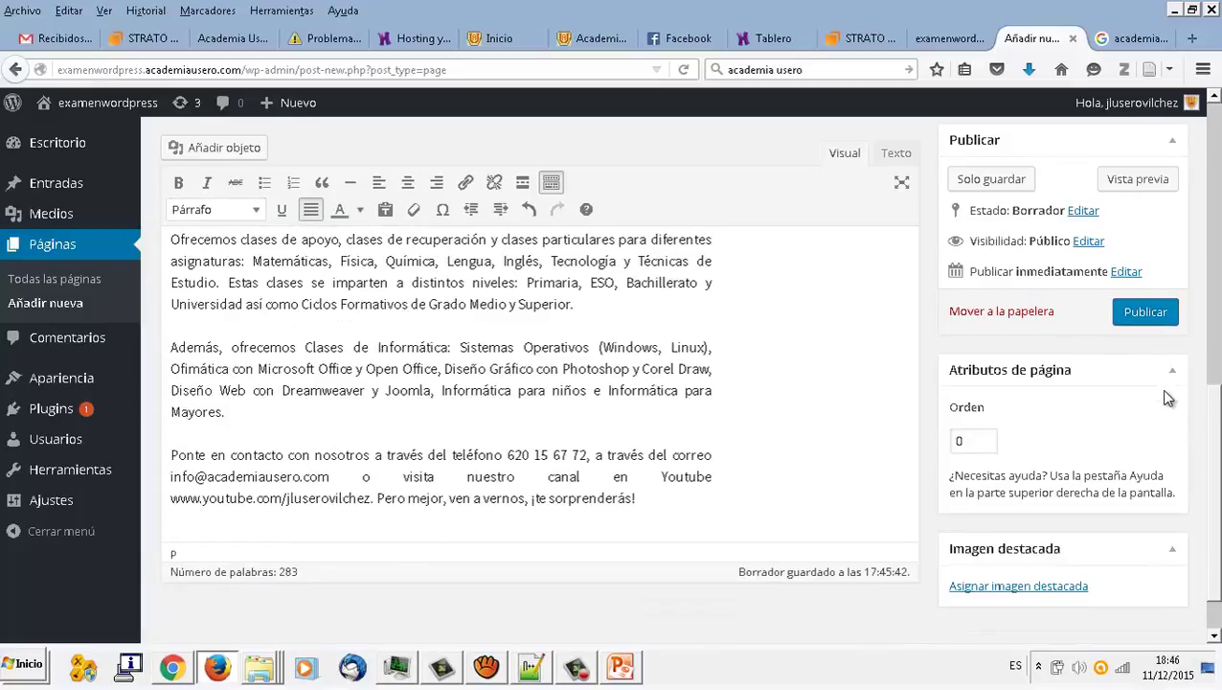
scroll(1169, 479, down, 2)
click(1077, 586)
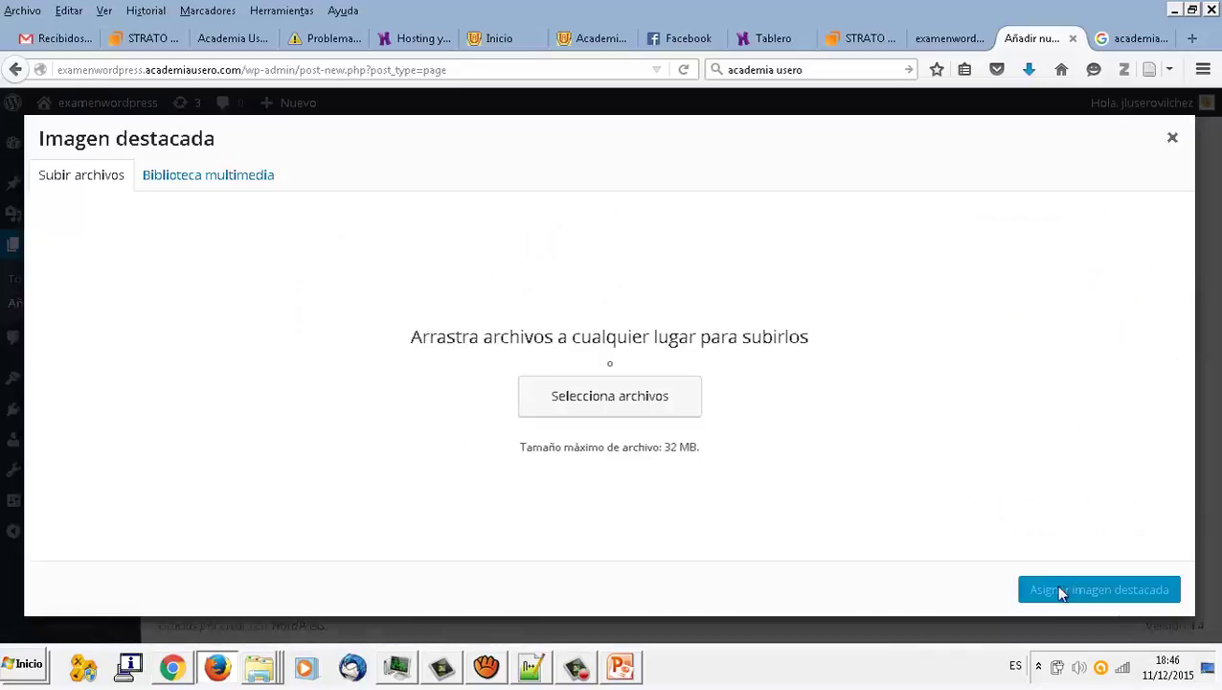
click(573, 406)
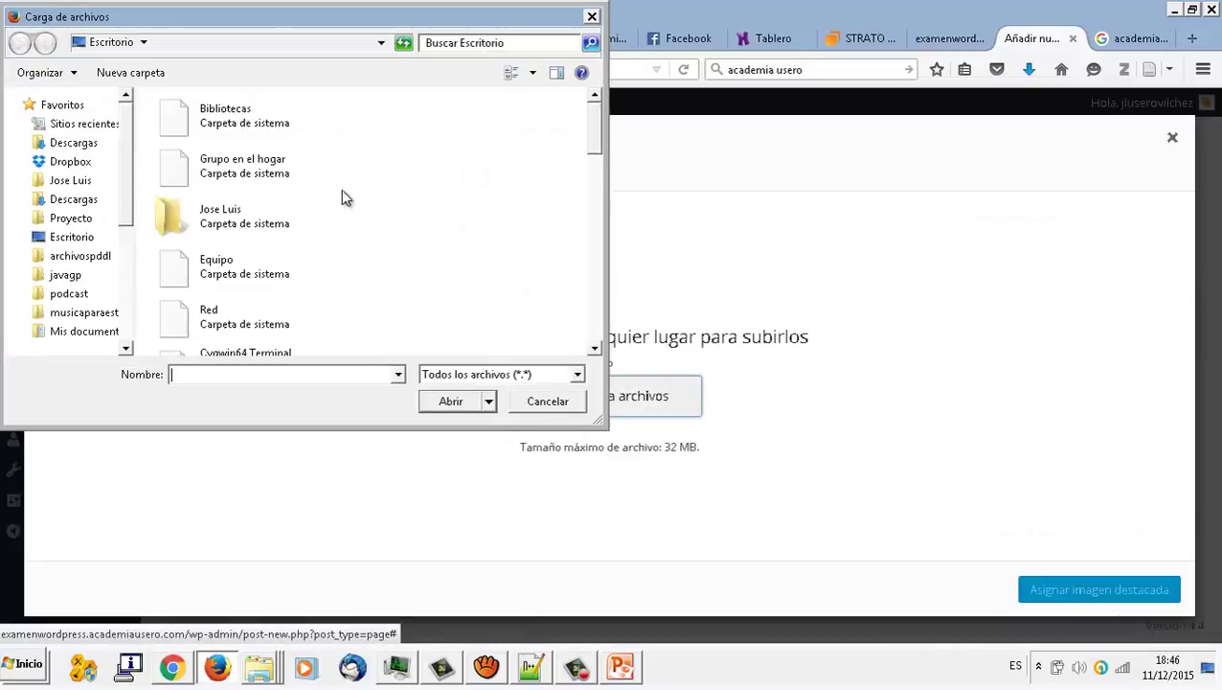
Browse to the folder D:\KURSAAL\aplicacionesweb\ud06examenarchivos for the image upload.
click(126, 287)
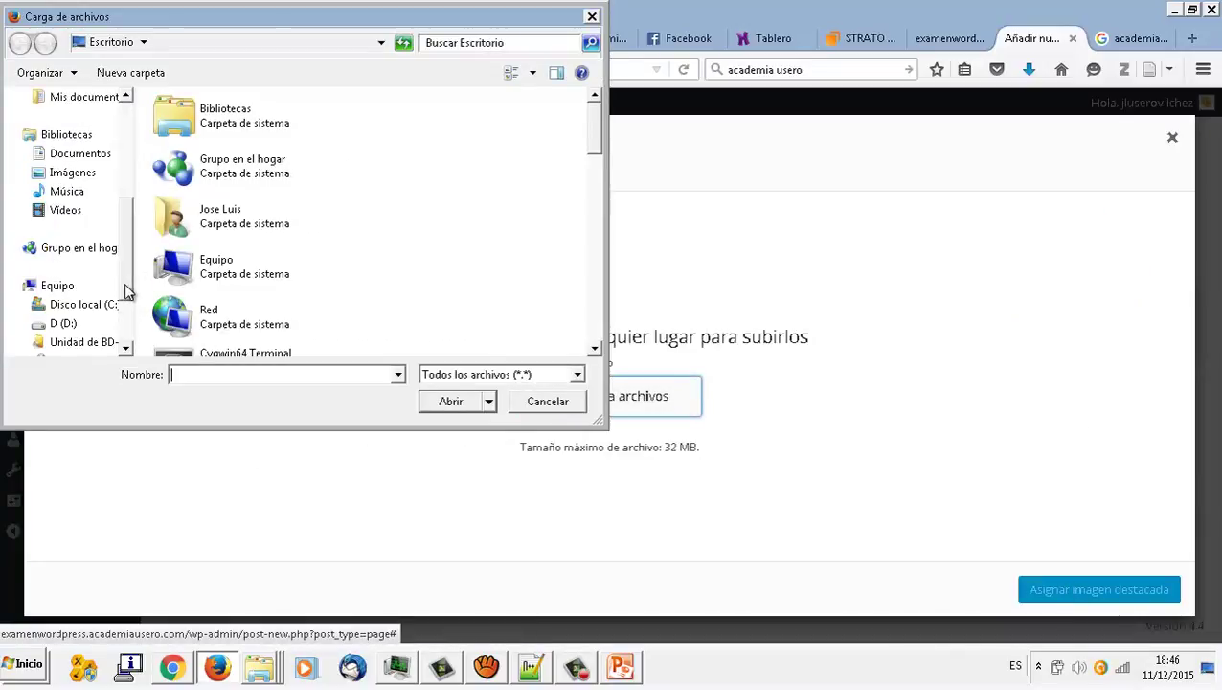
click(96, 325)
scroll(344, 303, down, 10)
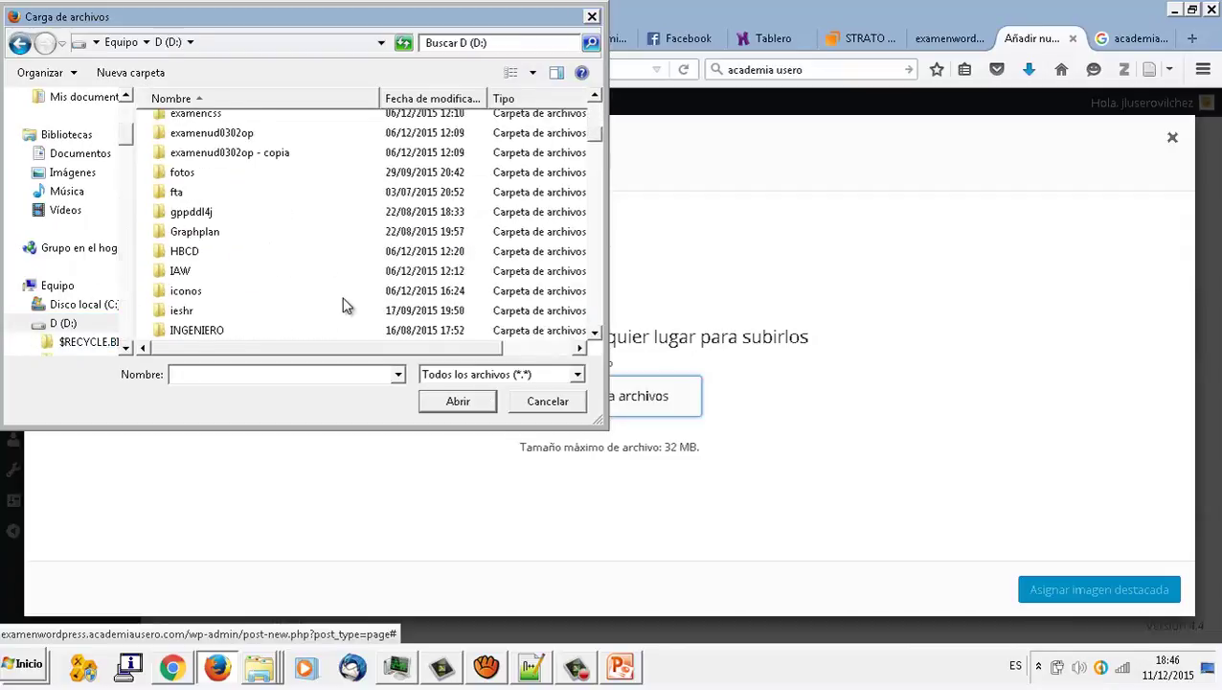
scroll(287, 292, down, 4)
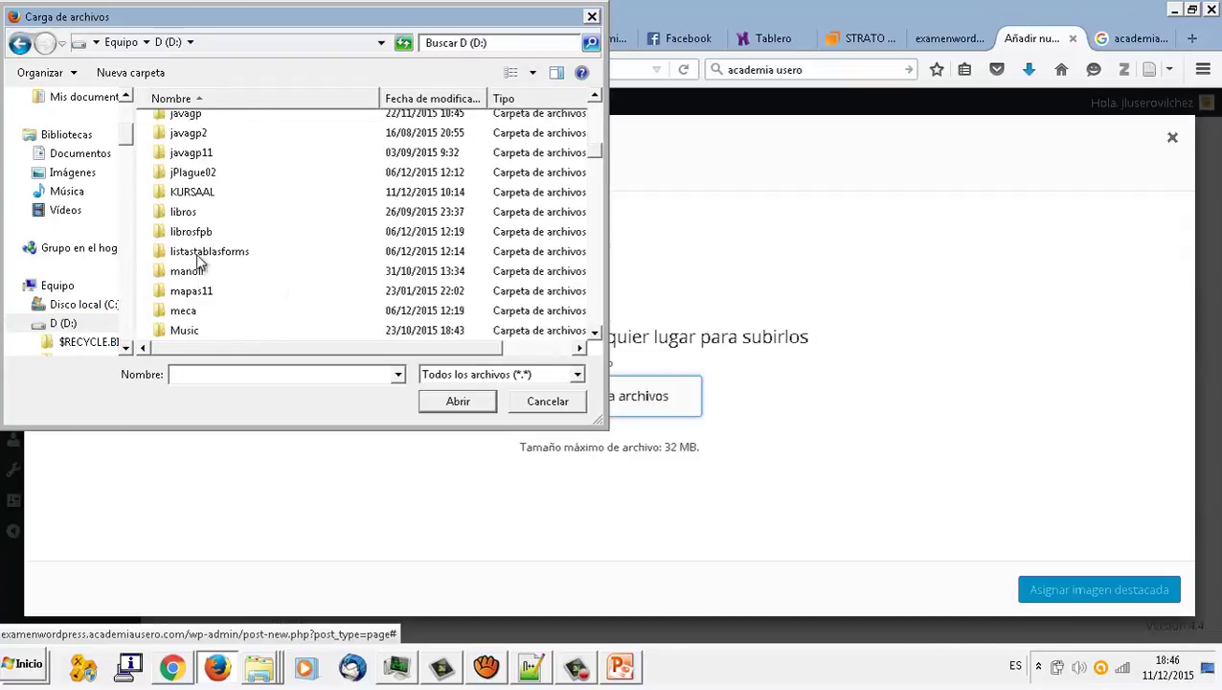
double_click(196, 194)
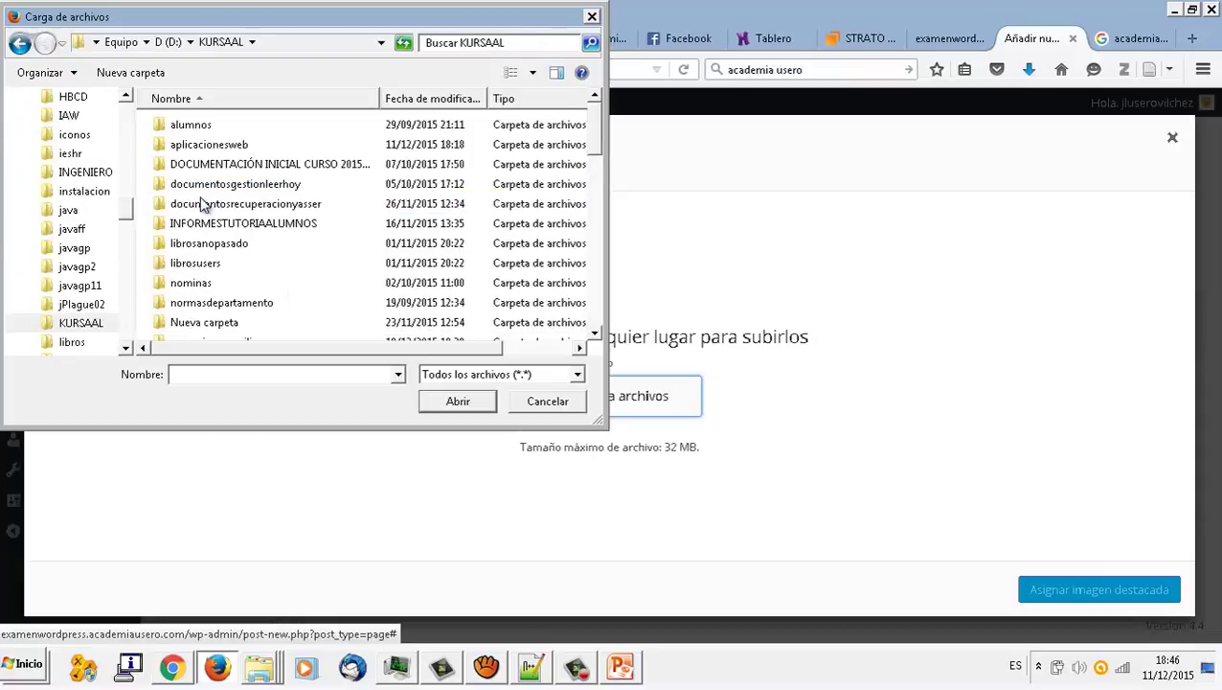
double_click(247, 145)
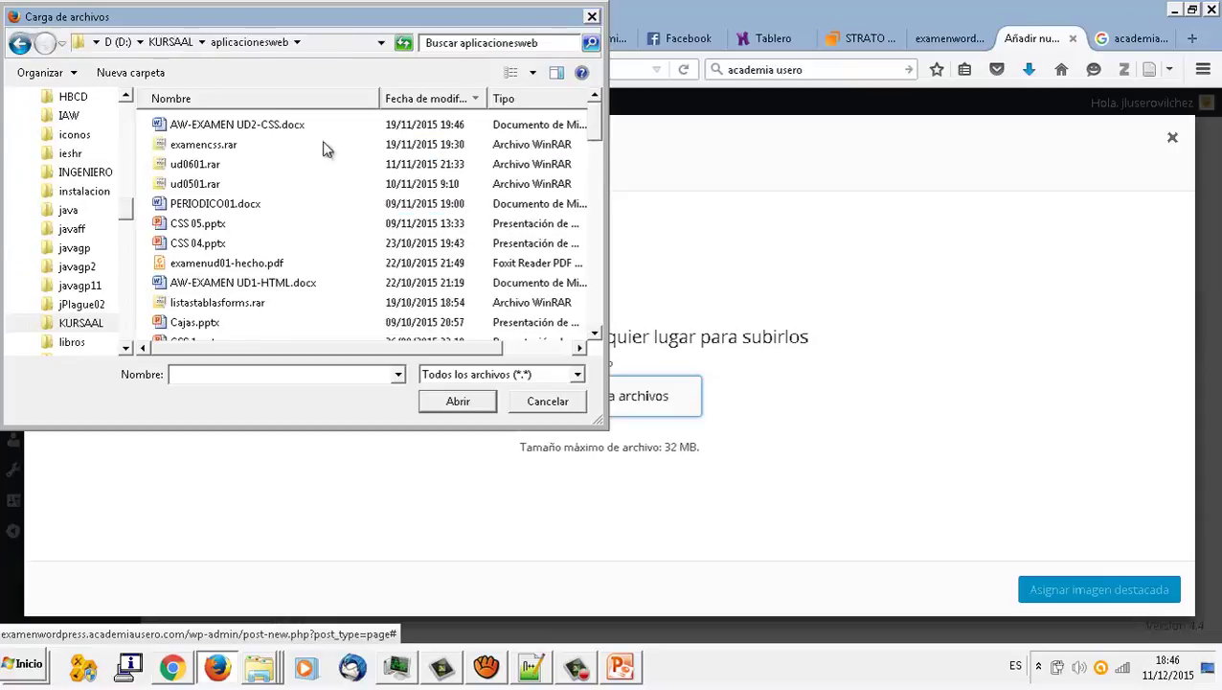
drag(604, 139, 599, 205)
double_click(301, 212)
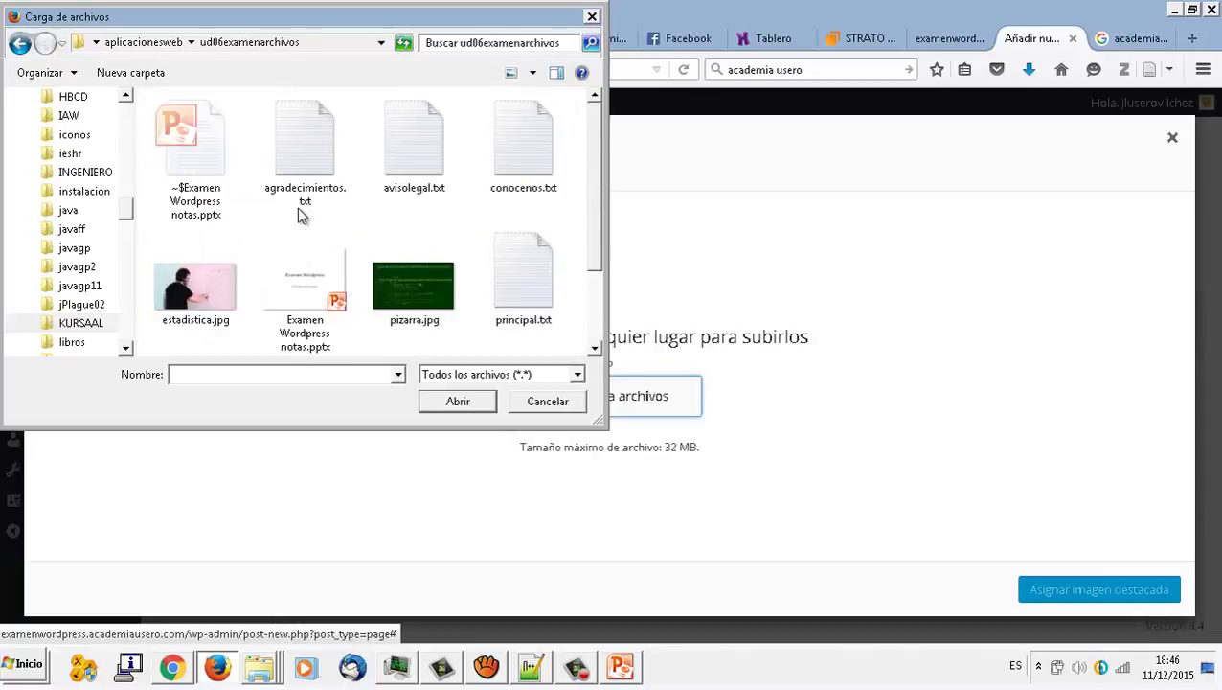
Upload programacionenjava.jpg and assign it as the page's featured image.
drag(595, 218, 601, 299)
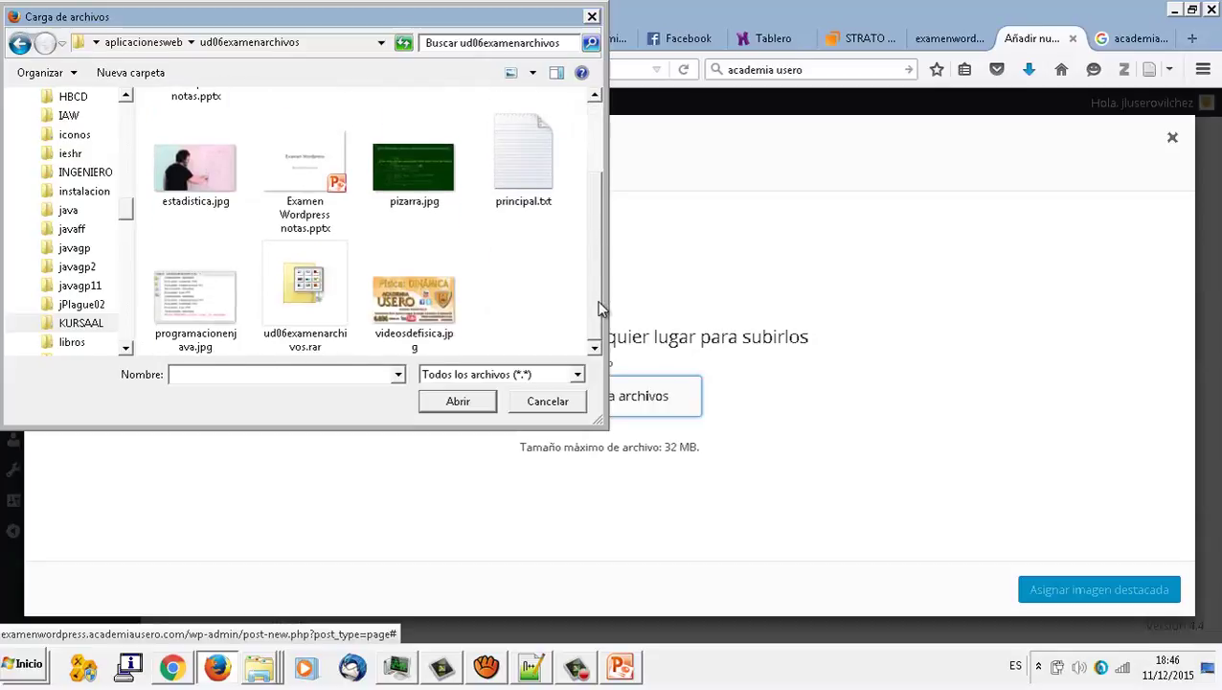
double_click(219, 308)
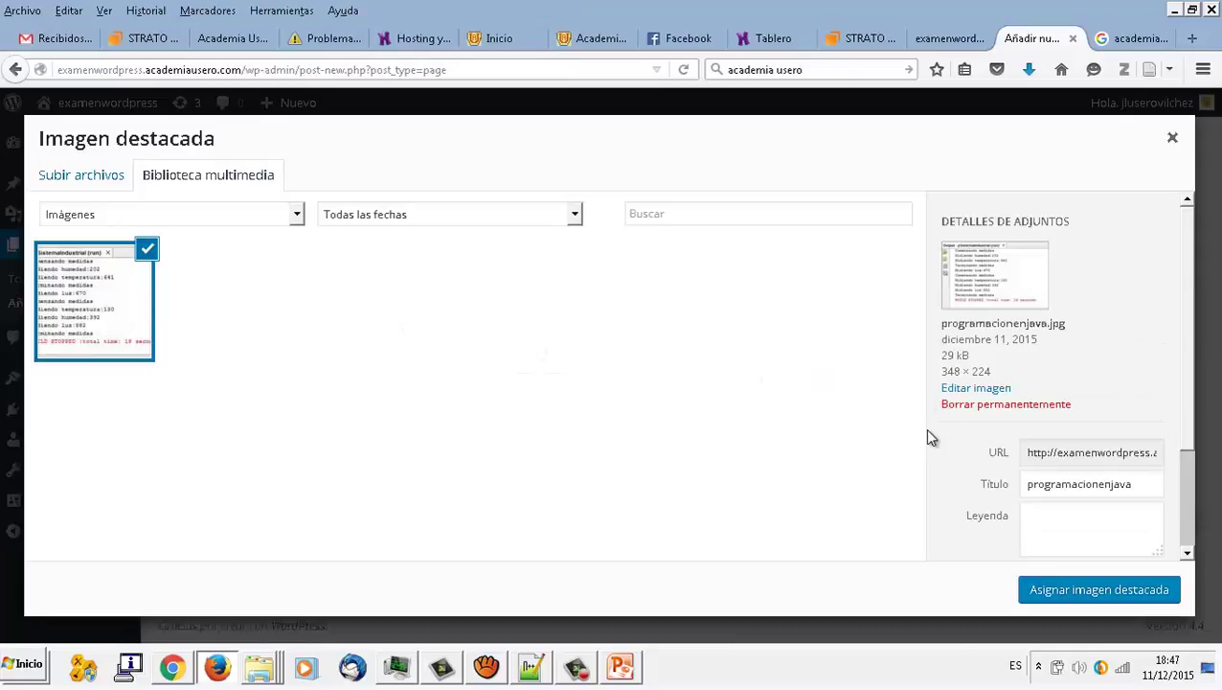
scroll(928, 431, down, 2)
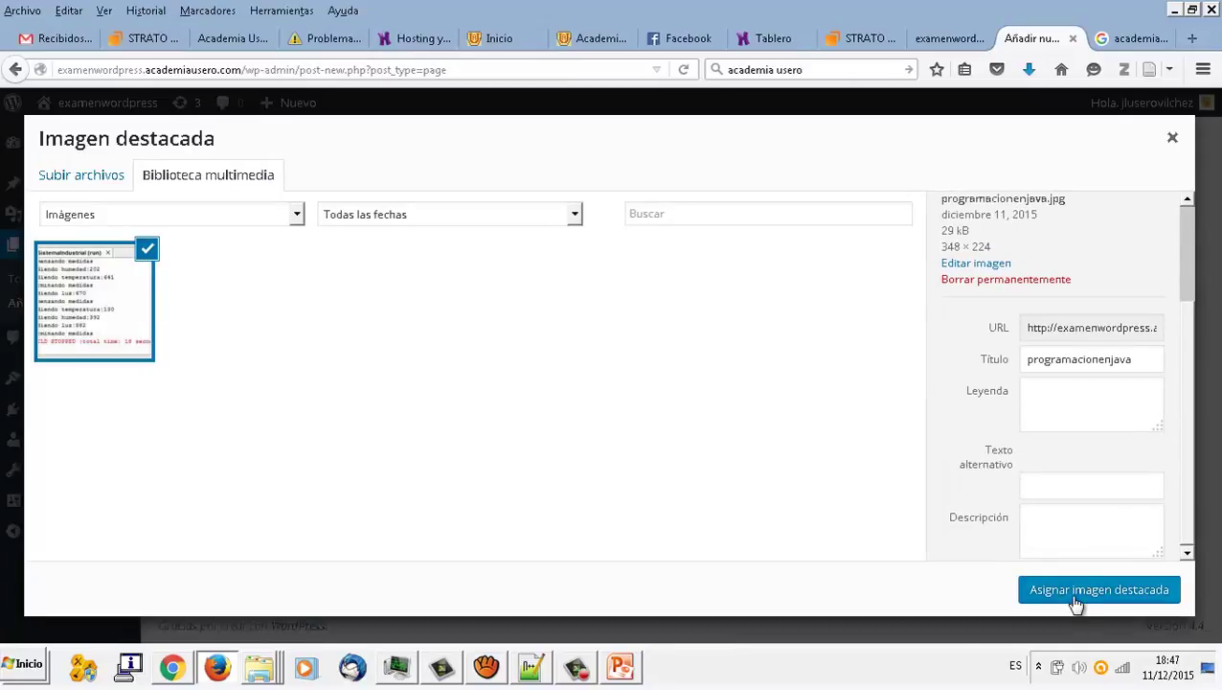
click(1077, 591)
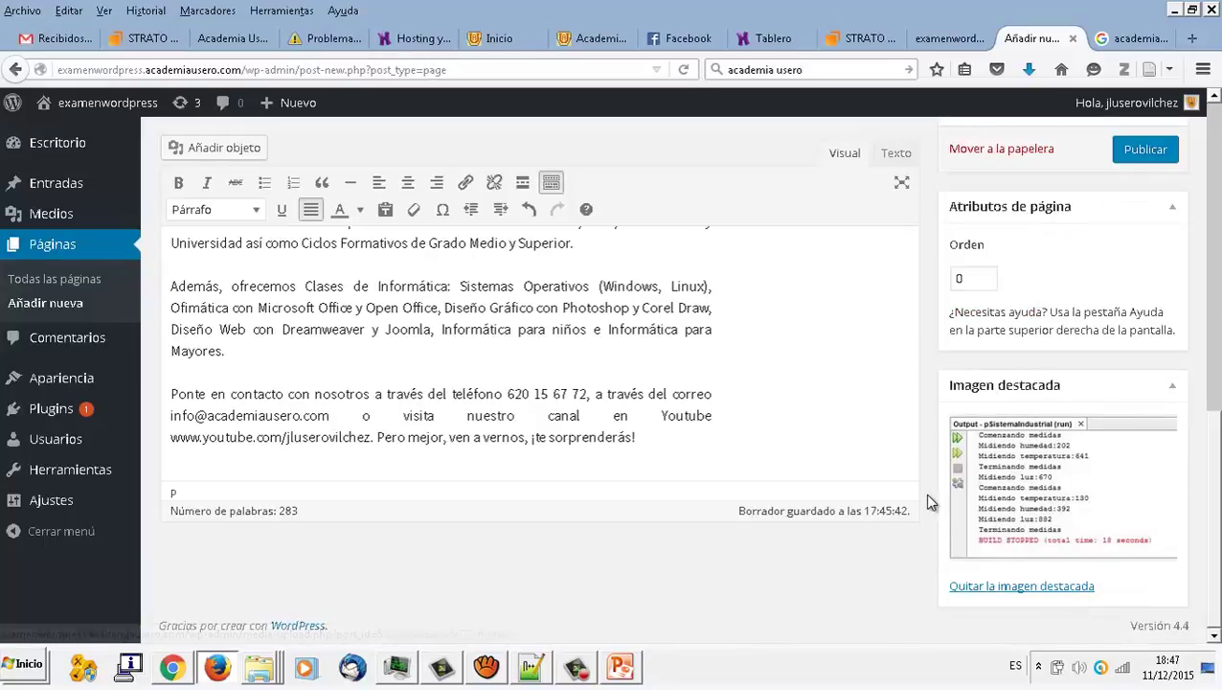
Publish the Principal page.
scroll(924, 492, up, 3)
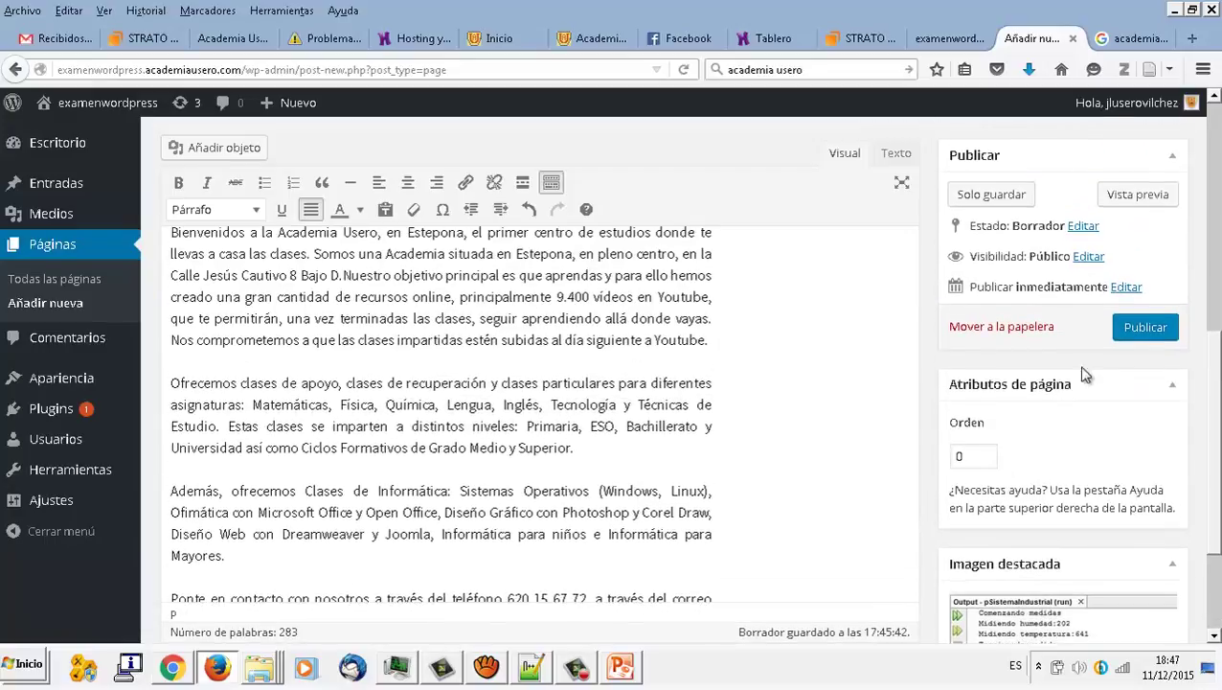
click(1146, 328)
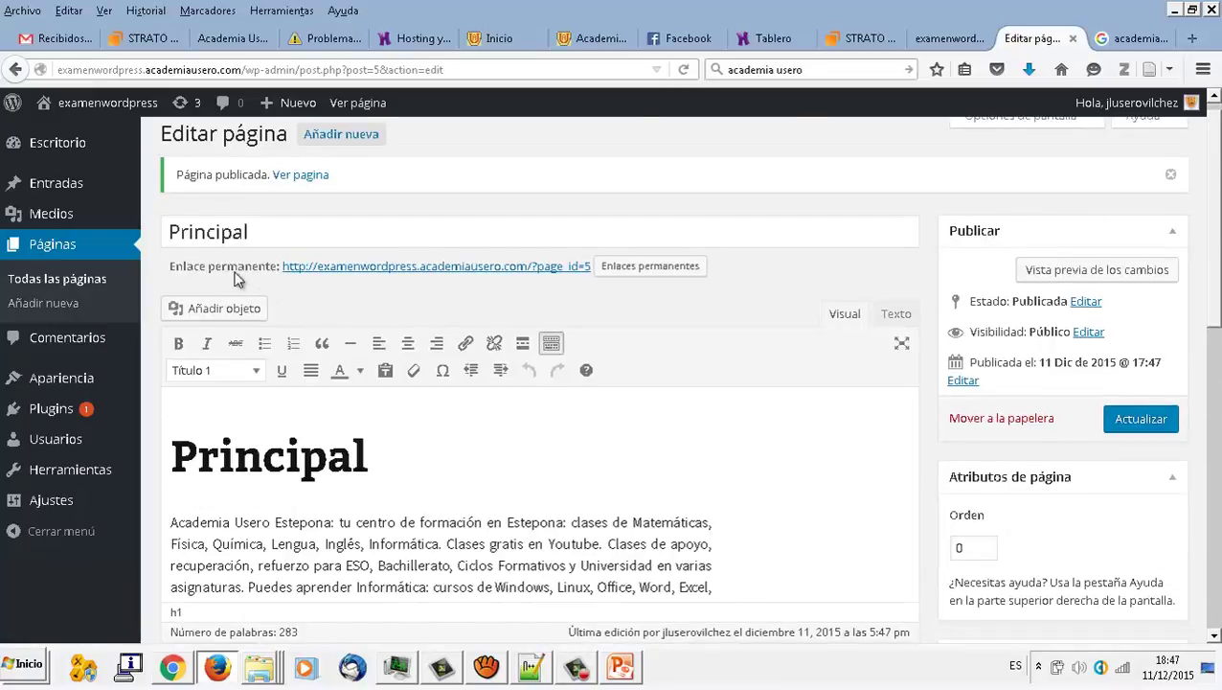
Create another new page from the list of pages and title it "Conócenos".
click(99, 283)
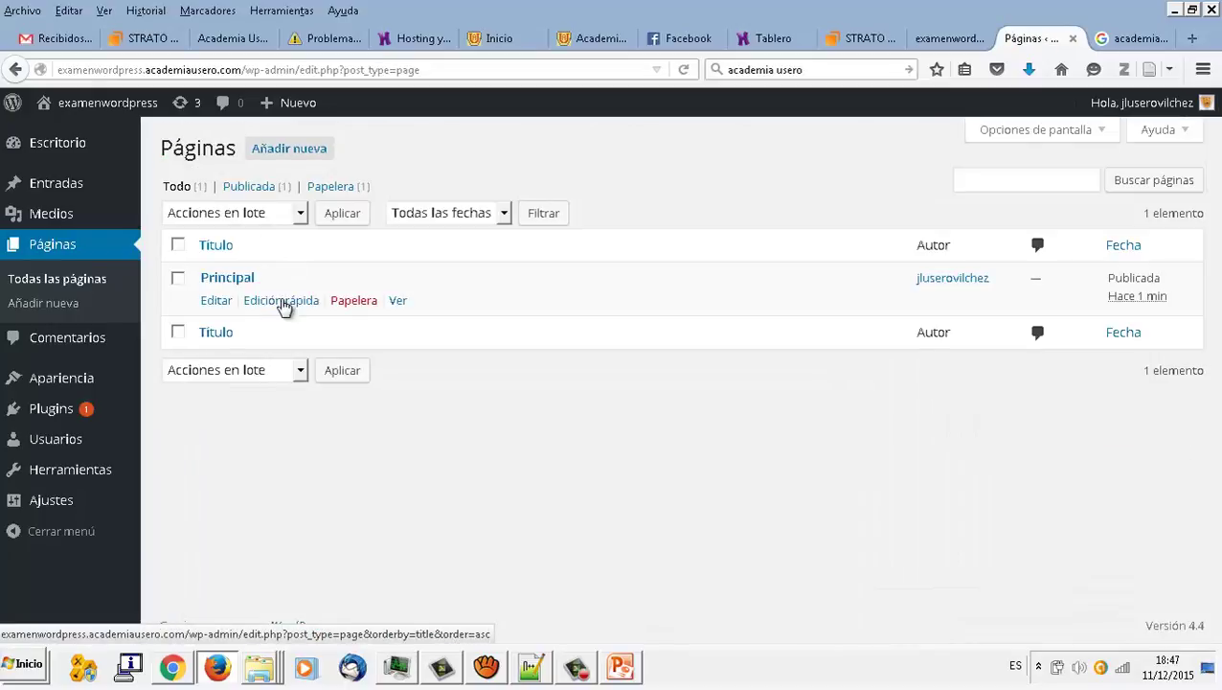
click(288, 152)
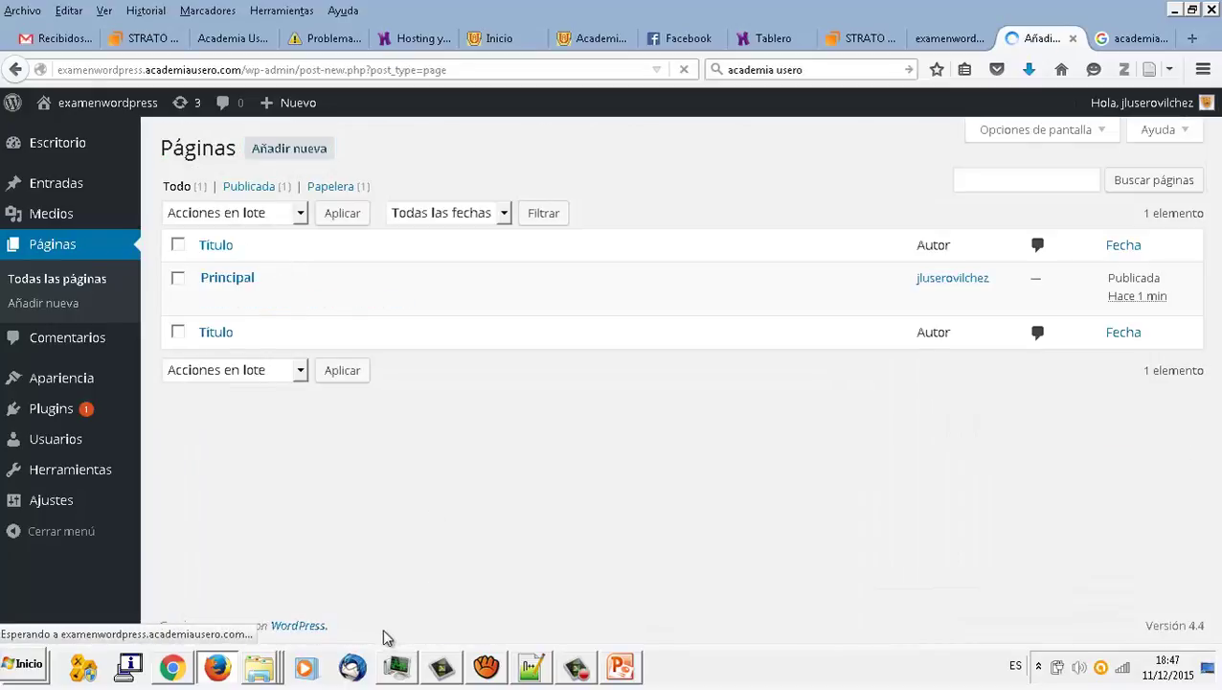
right_click(258, 666)
click(266, 619)
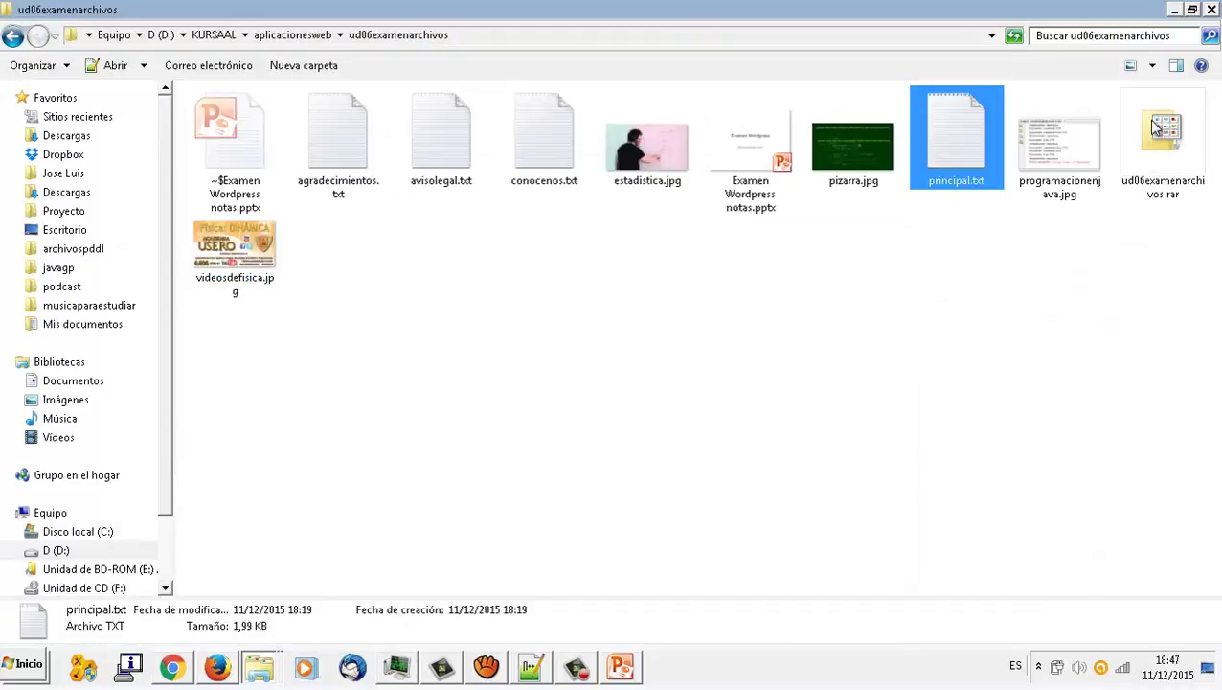
click(1175, 11)
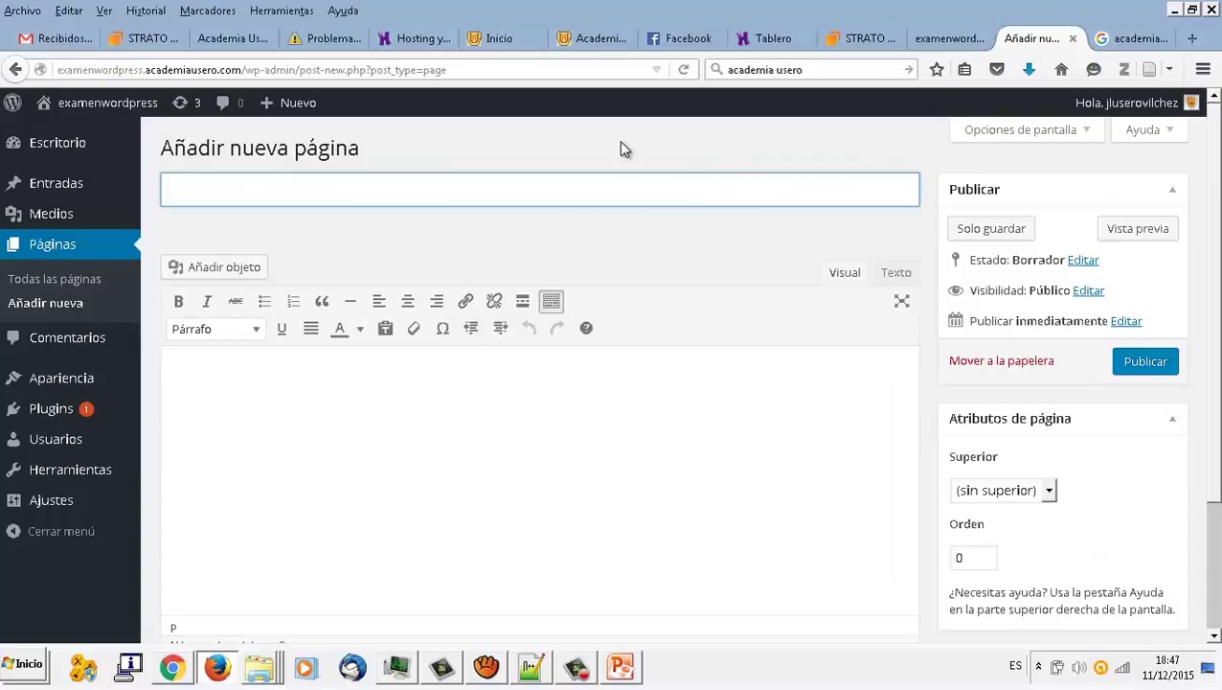
text(Conócenos)
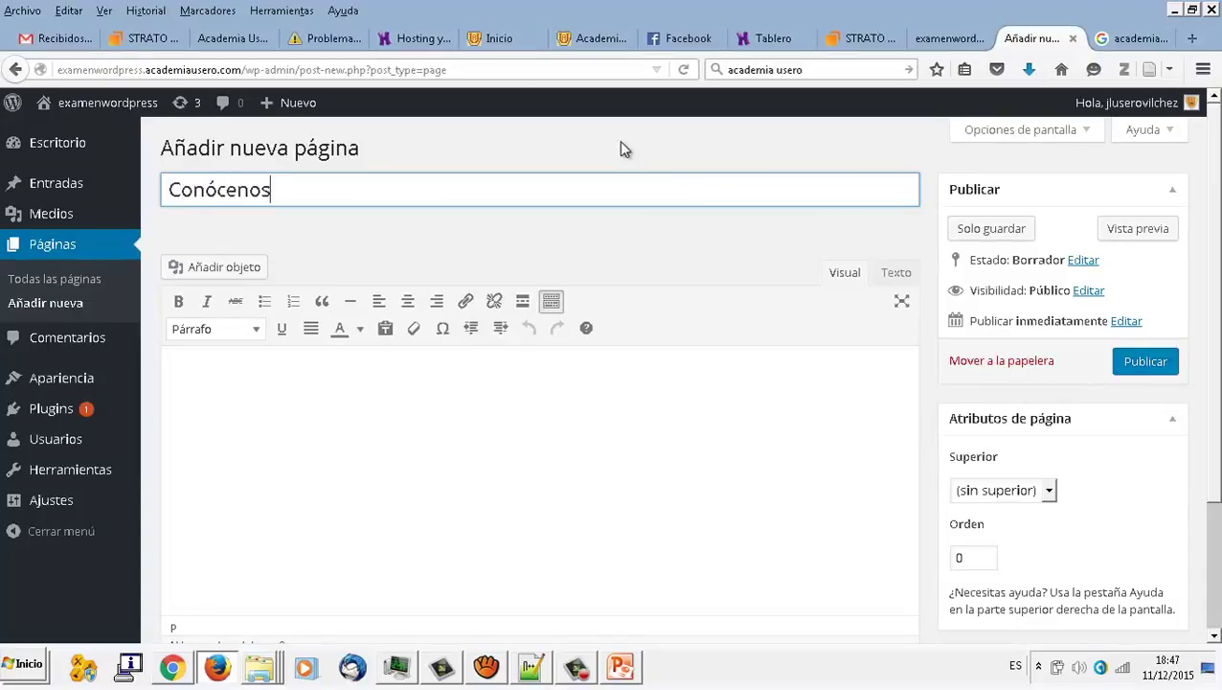
Copy the page title "Conócenos" into the page body, format it as Título 1, and start a new line below.
double_click(220, 190)
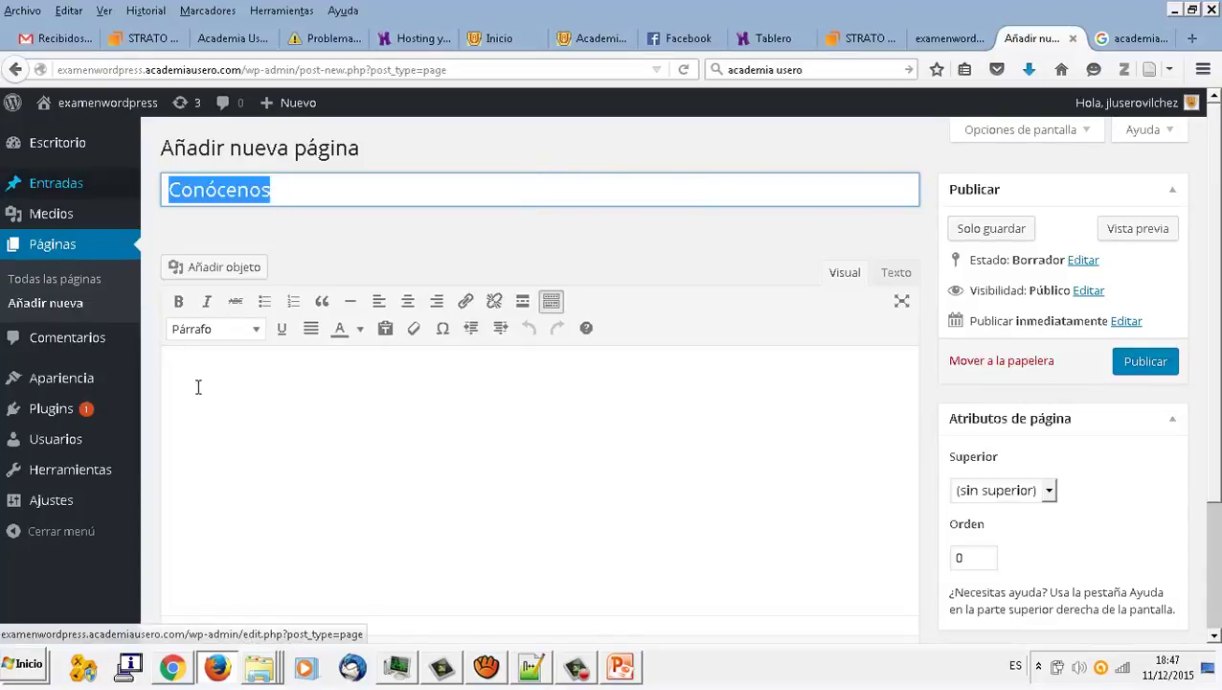
key(ctrl+c)
click(226, 417)
key(ctrl+v)
double_click(202, 372)
click(254, 327)
click(267, 400)
click(219, 471)
key(Return)
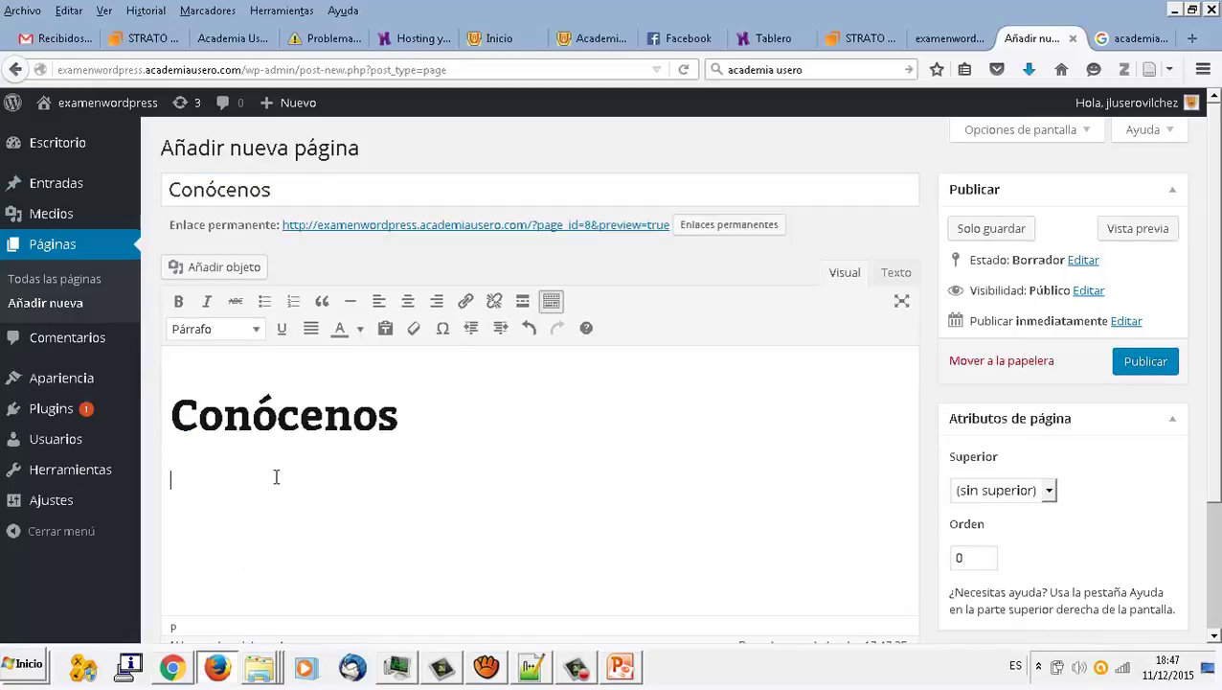
Open conocenos.txt from the ud06examenarchivos folder in Notepad++ and copy its full text into the WordPress page below the Conócenos heading.
right_click(276, 661)
click(261, 624)
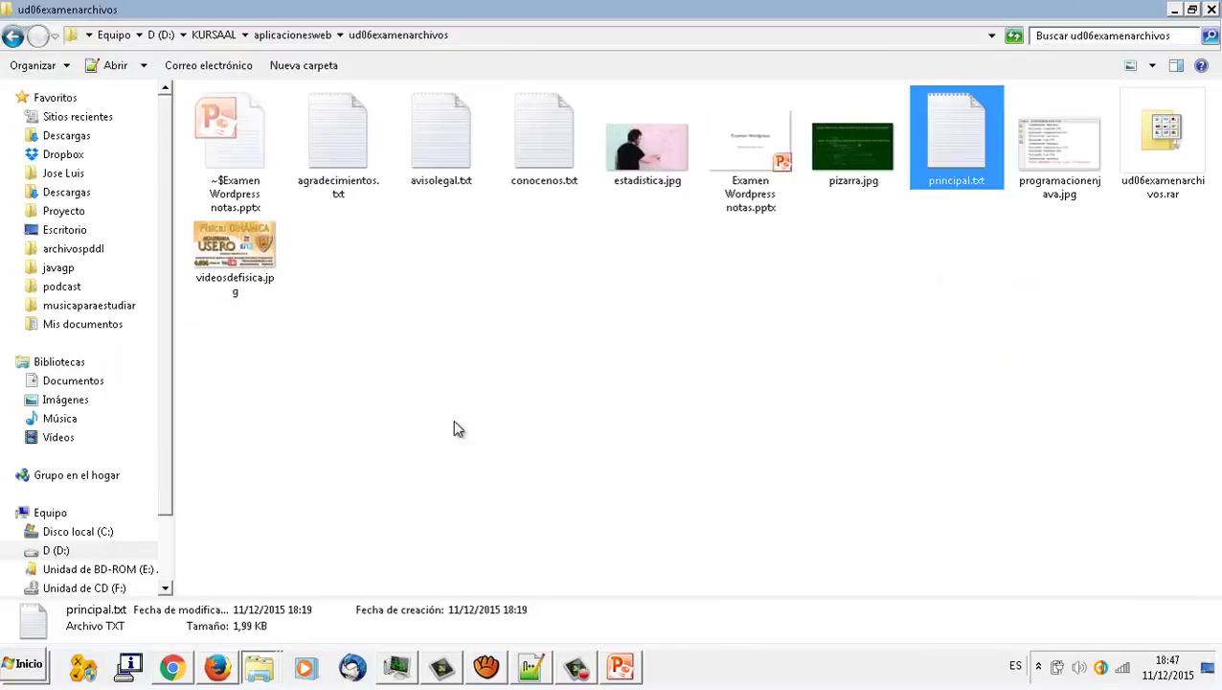
click(538, 165)
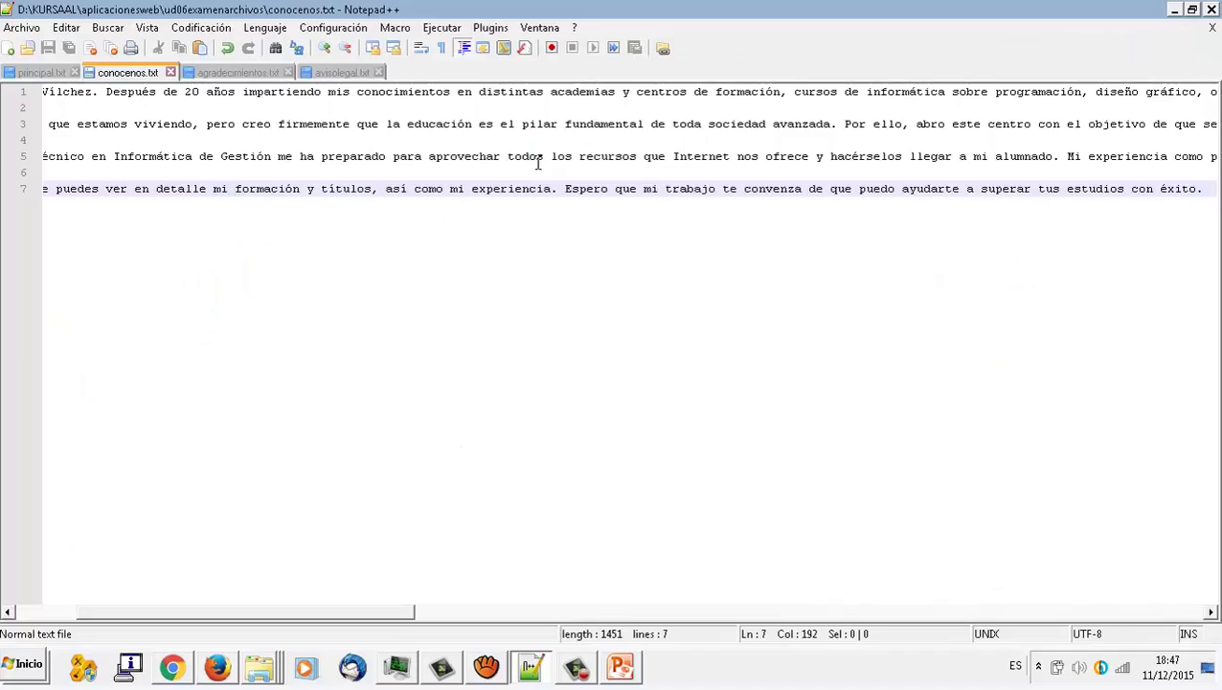
key(ctrl+a)
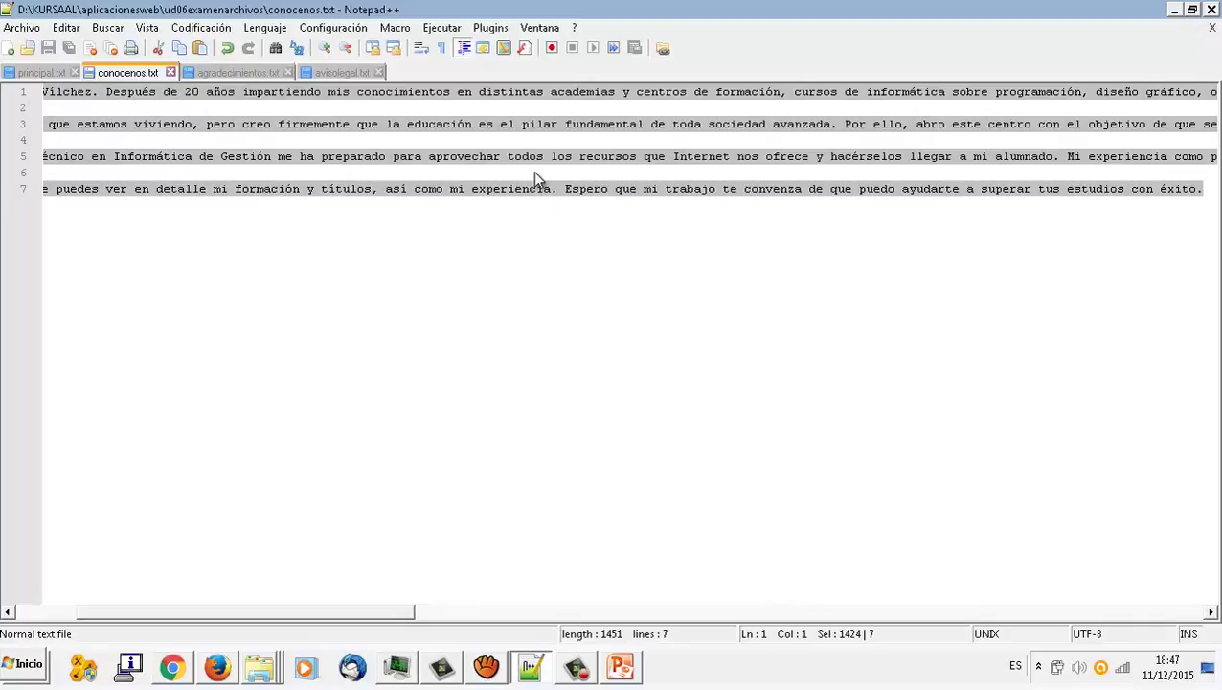
click(218, 670)
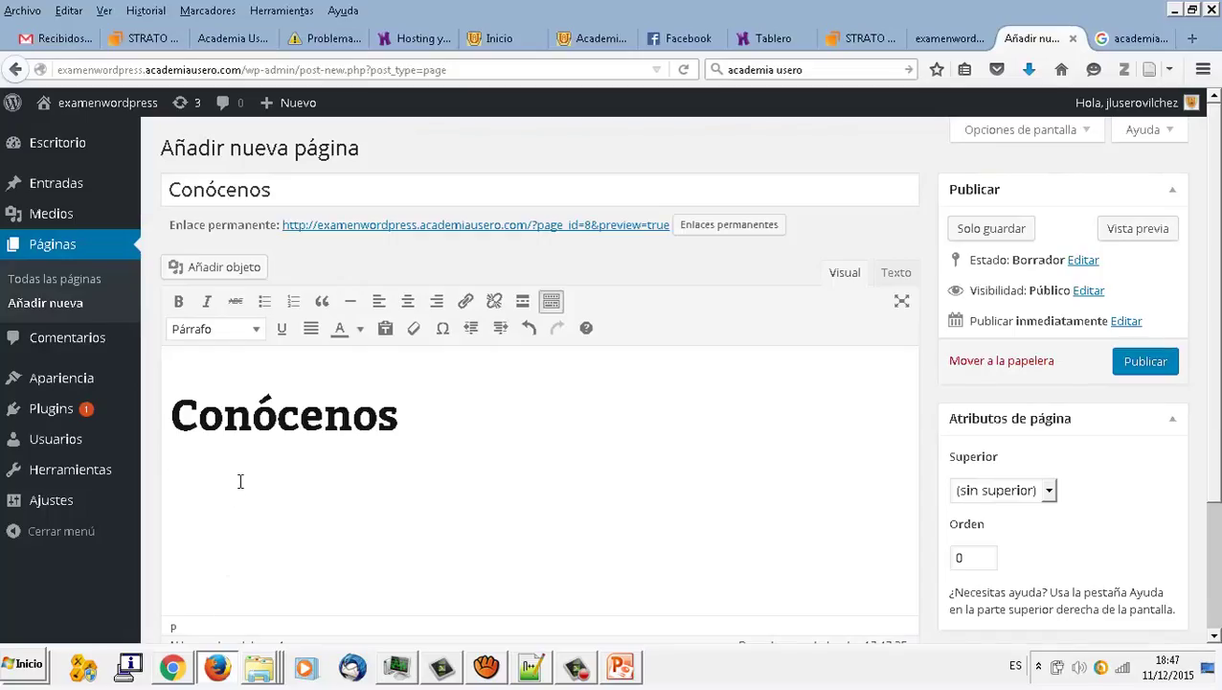
key(ctrl+v)
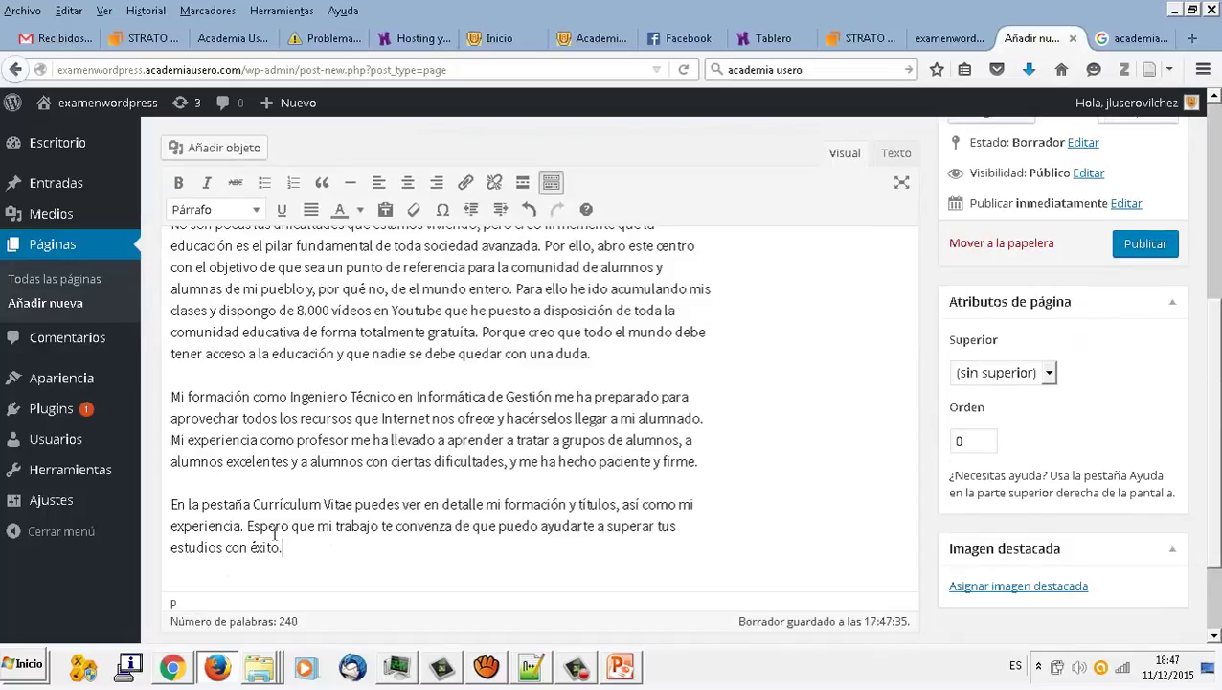
Justify all body paragraphs below the Conócenos heading.
key(ctrl+a)
scroll(106, 451, up, 5)
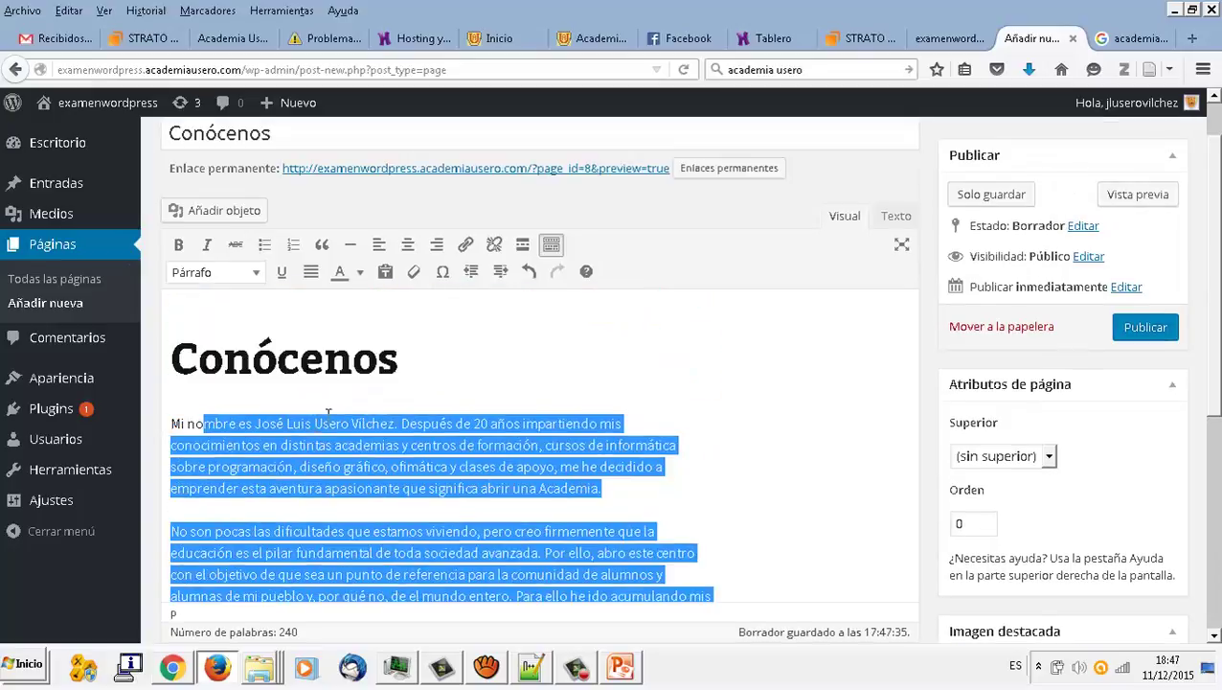
click(219, 437)
key(Escape)
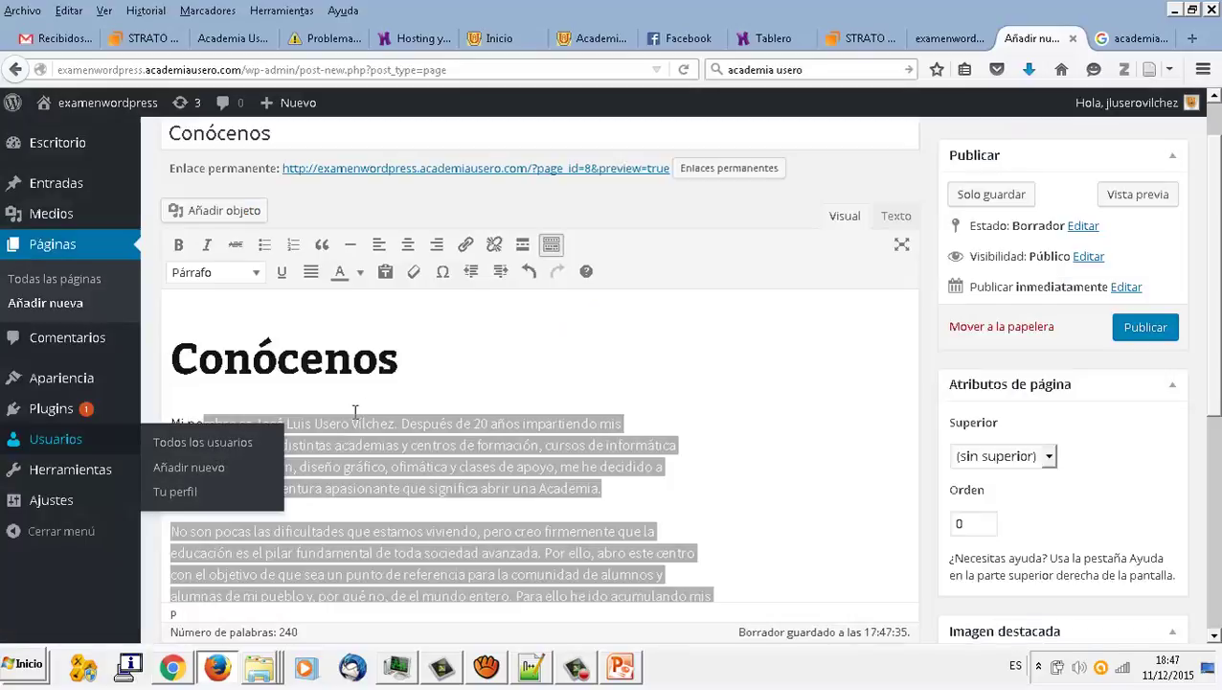
click(330, 428)
drag(172, 422, 366, 630)
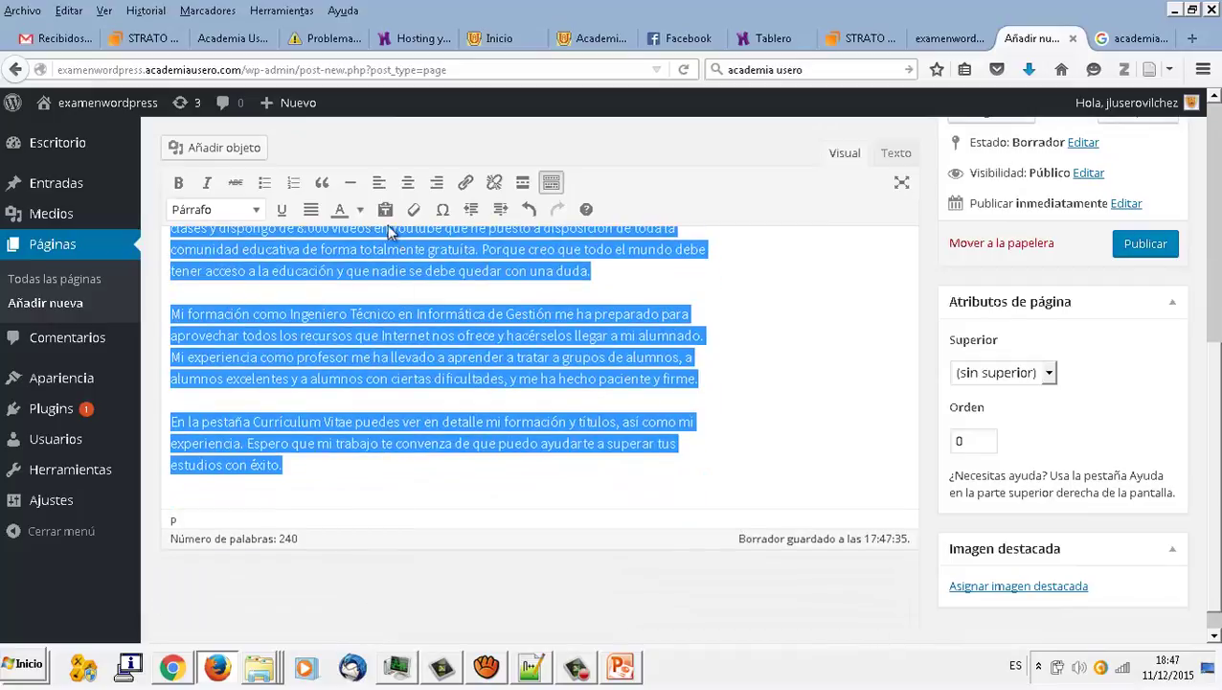
click(310, 208)
scroll(396, 354, up, 5)
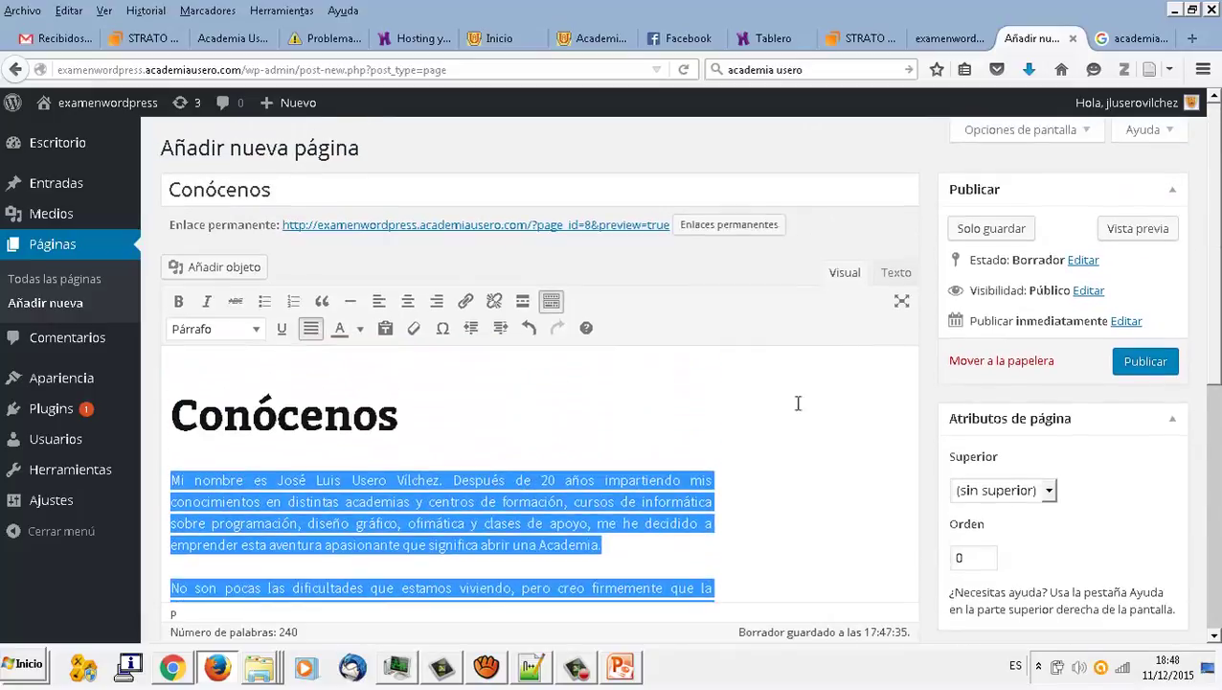
Assign a newly uploaded estadistica.jpg as the page's featured image and publish the Conócenos page.
scroll(1057, 473, down, 3)
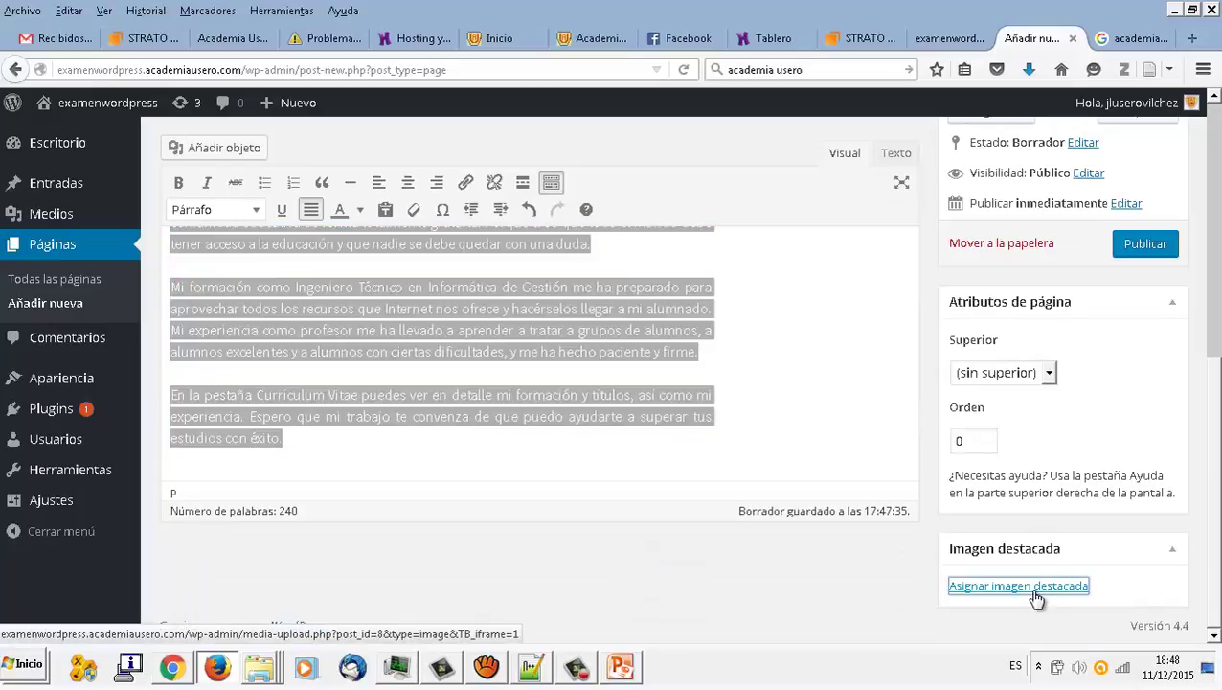
click(1035, 586)
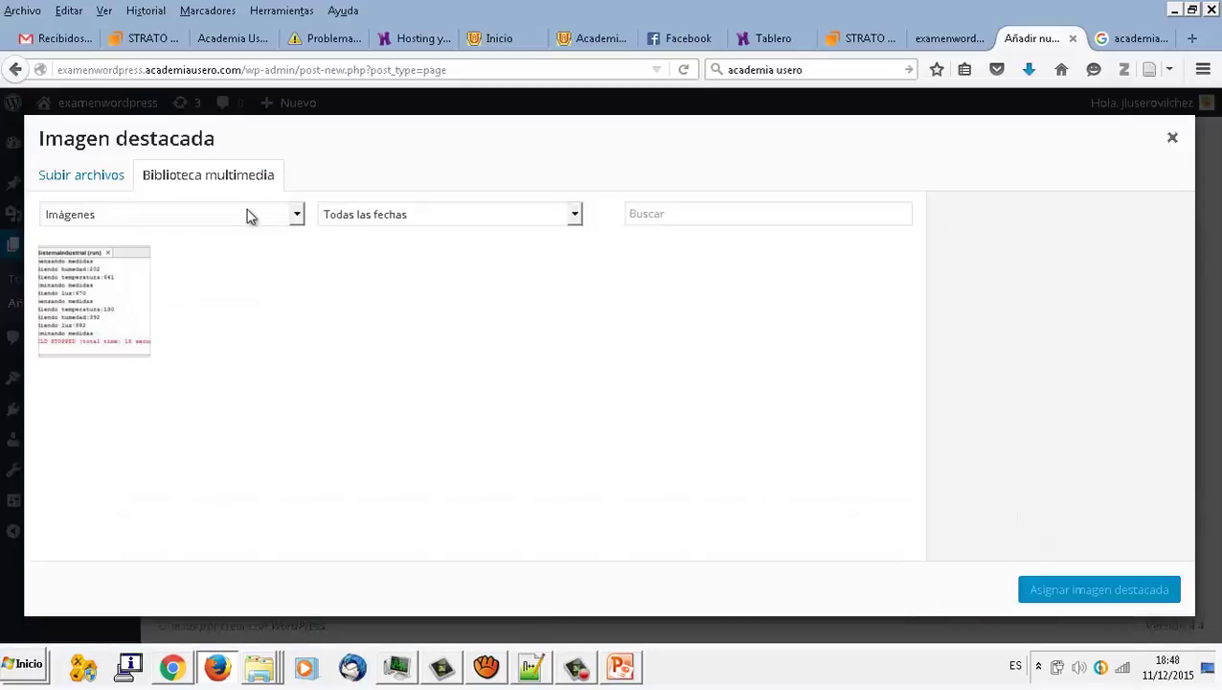
click(87, 180)
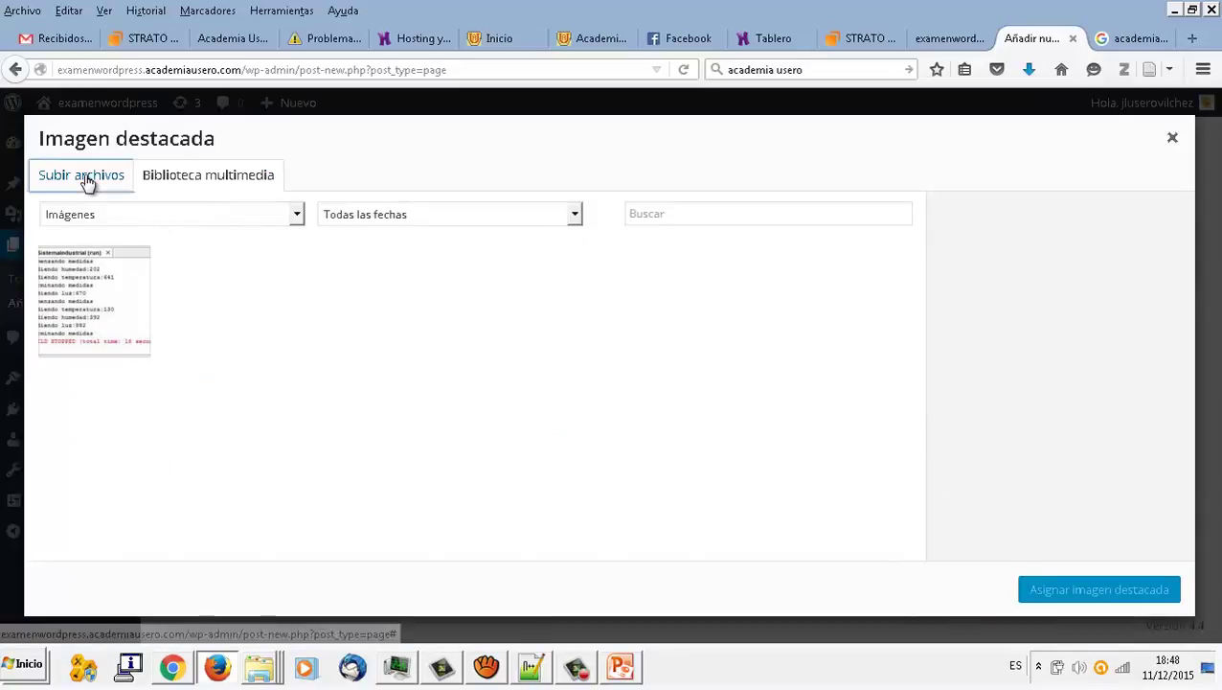
click(631, 402)
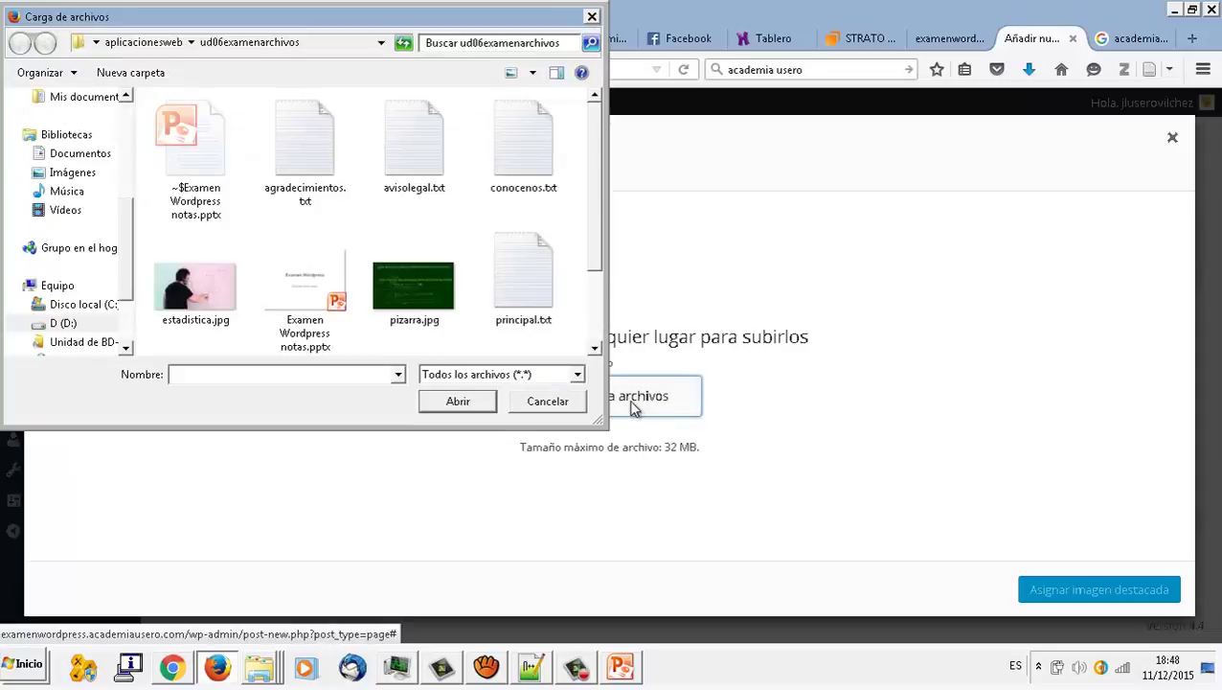
double_click(214, 276)
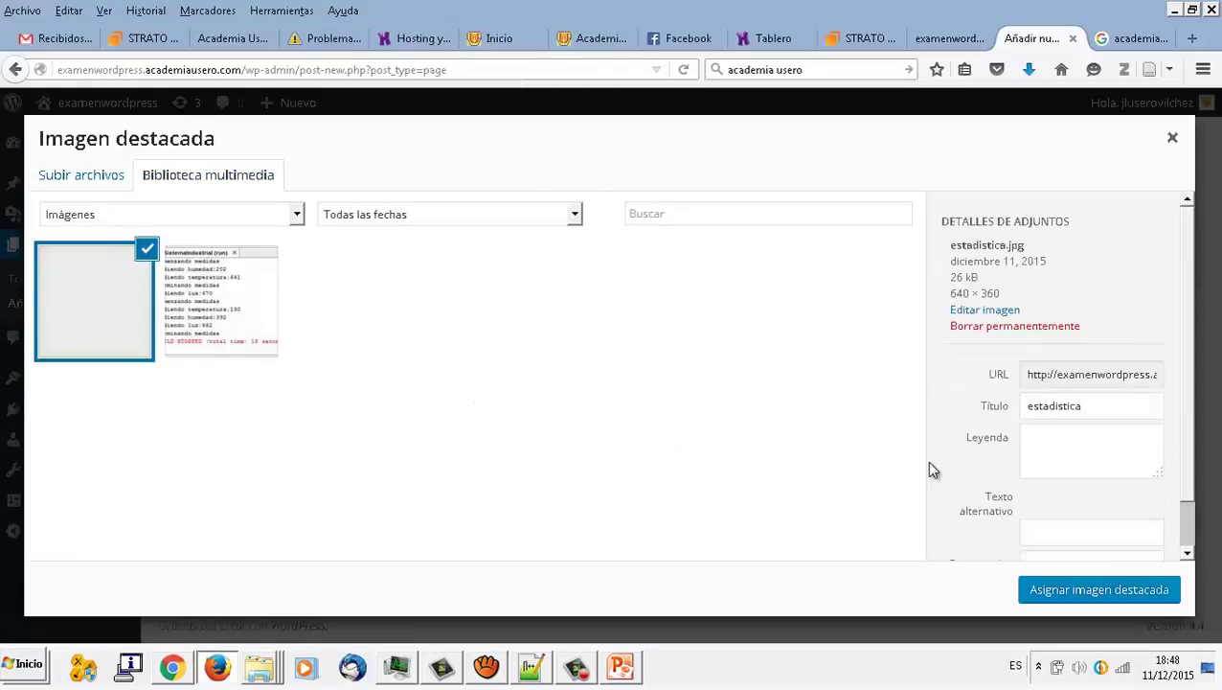
click(1092, 590)
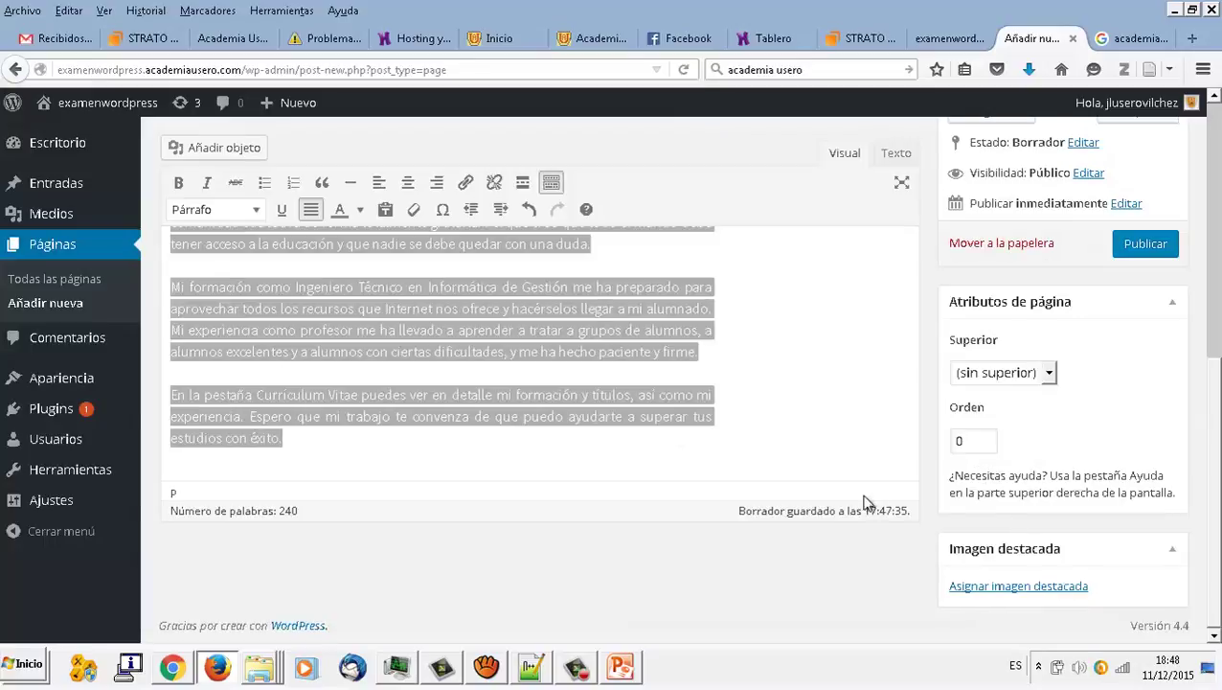
scroll(855, 489, up, 5)
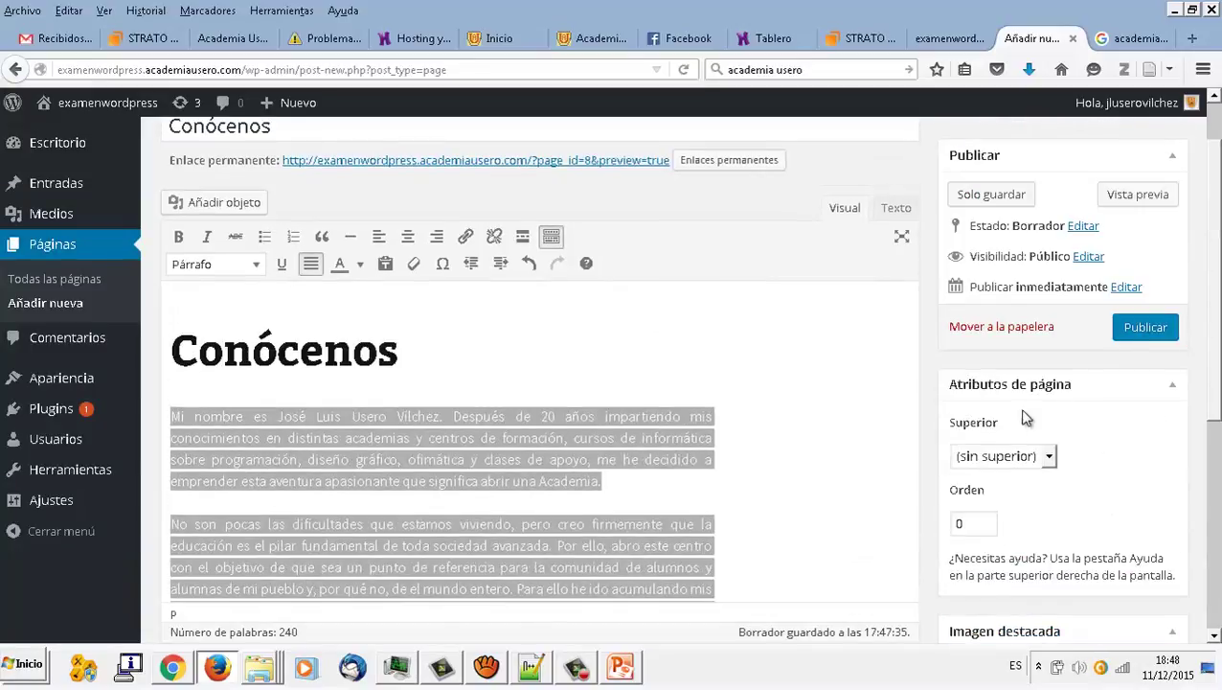
click(1127, 335)
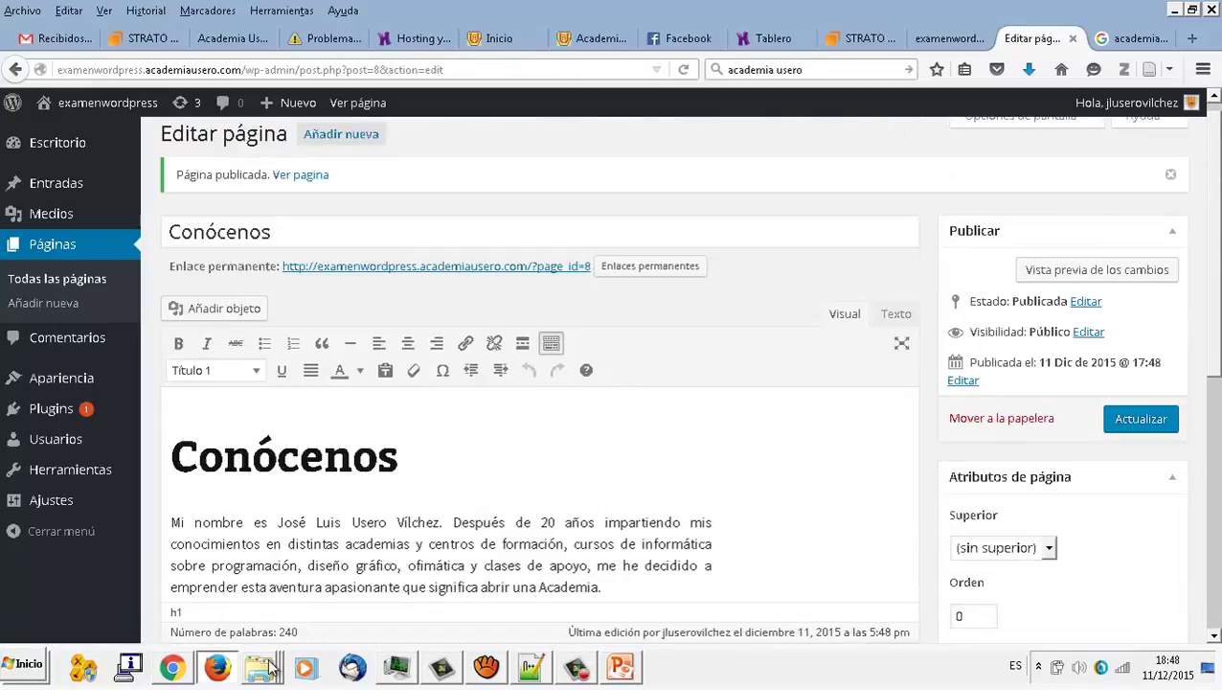
Create another new page from the list of all pages and title it "Agradecimientos".
click(90, 278)
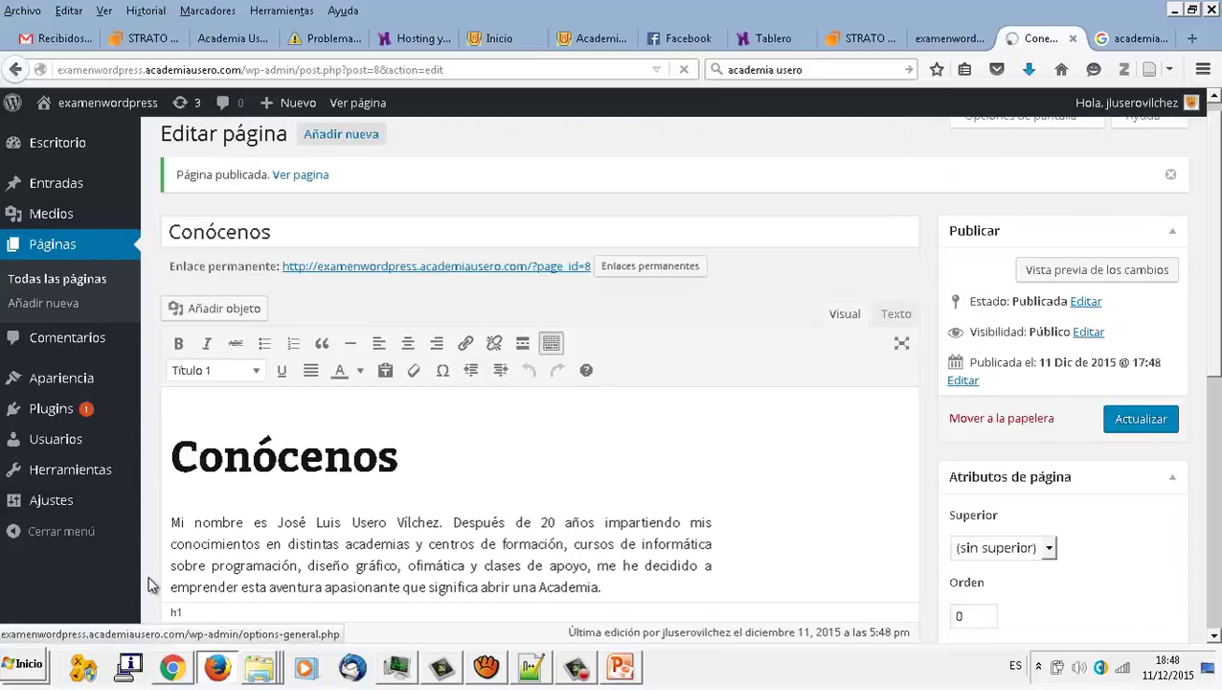
click(258, 666)
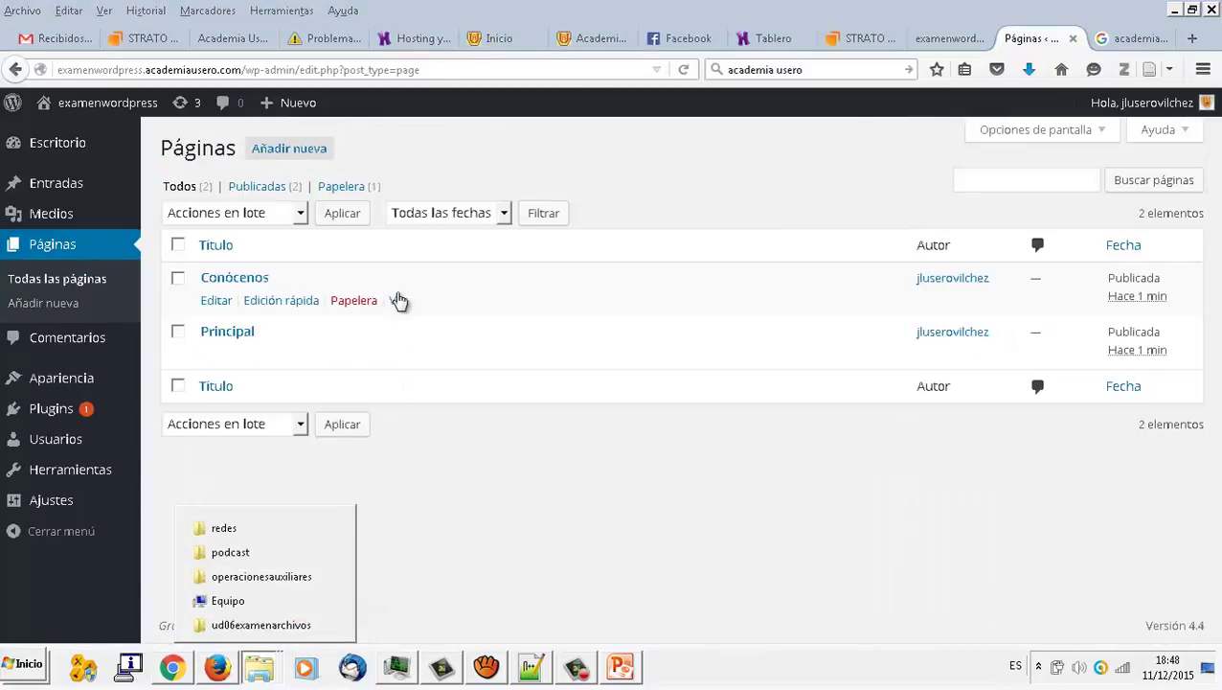
click(309, 151)
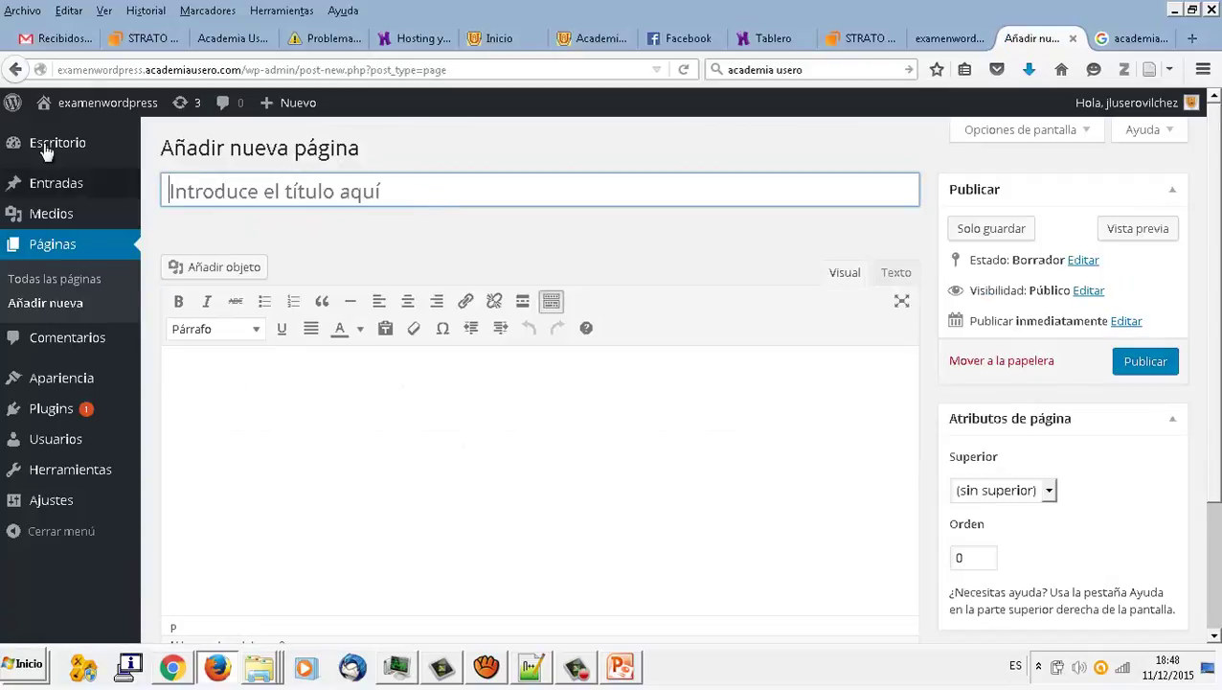
text(Agradecimientos)
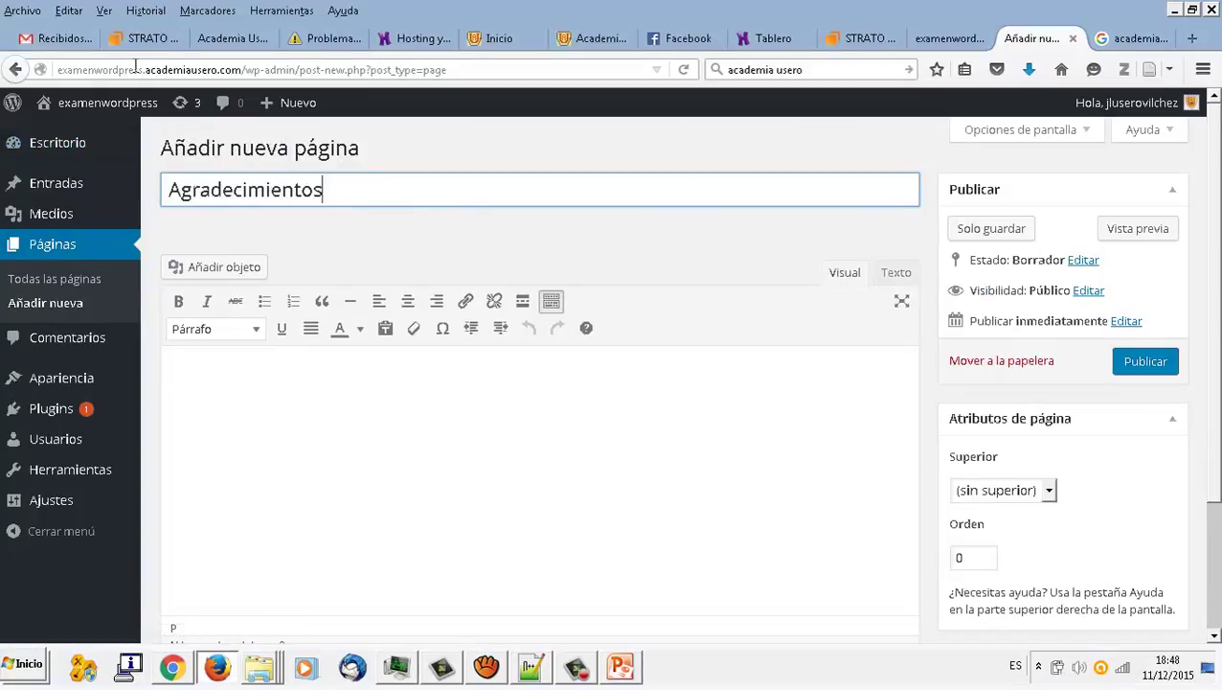
Copy the title "Agradecimientos" into the page body and format it as a Título 1 heading.
double_click(429, 194)
key(ctrl+c)
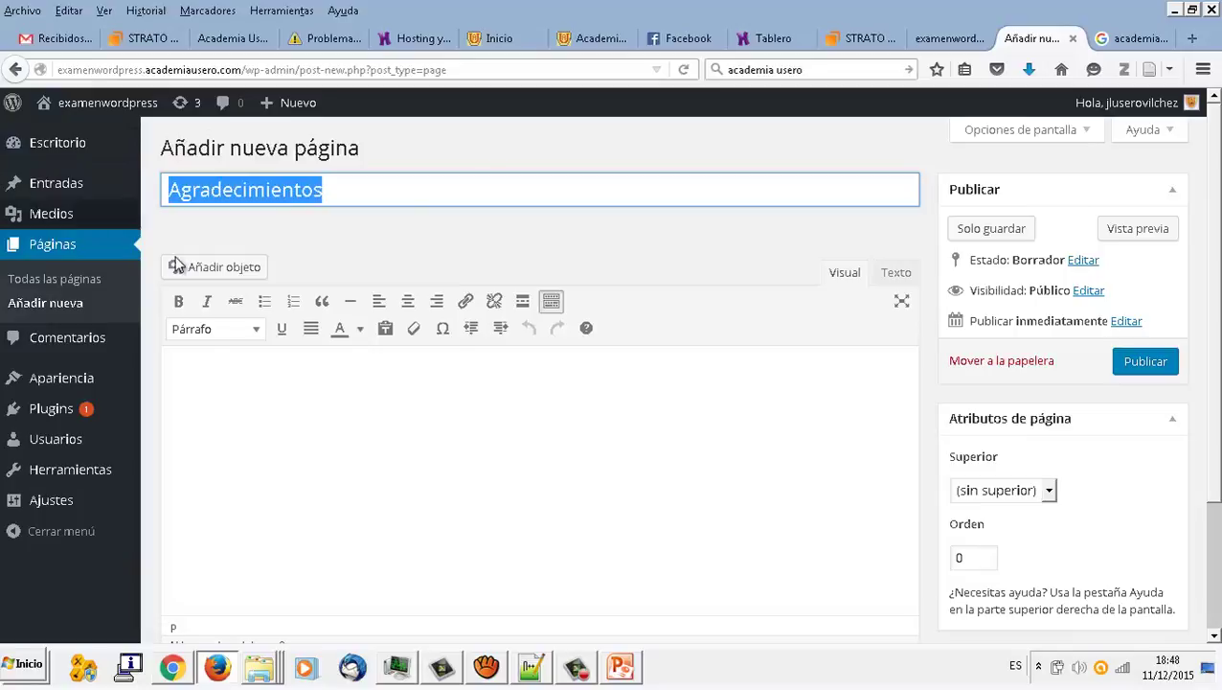
click(251, 356)
key(ctrl+v)
drag(278, 365, 57, 376)
click(256, 328)
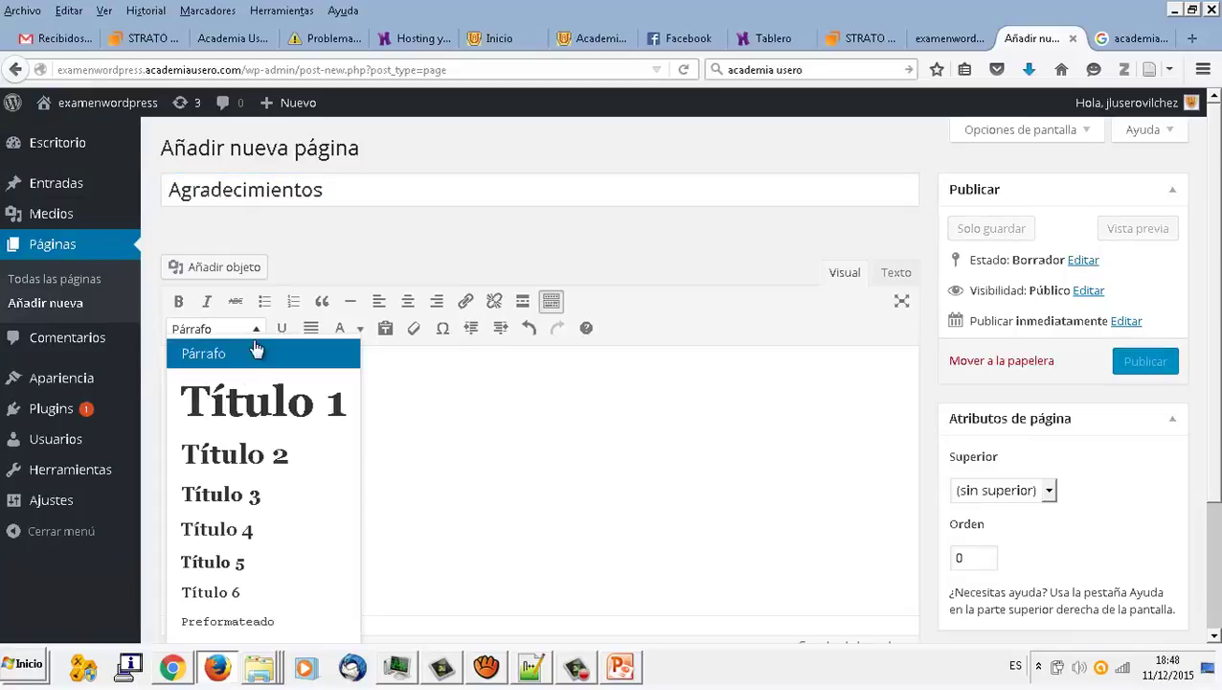
click(245, 402)
click(287, 504)
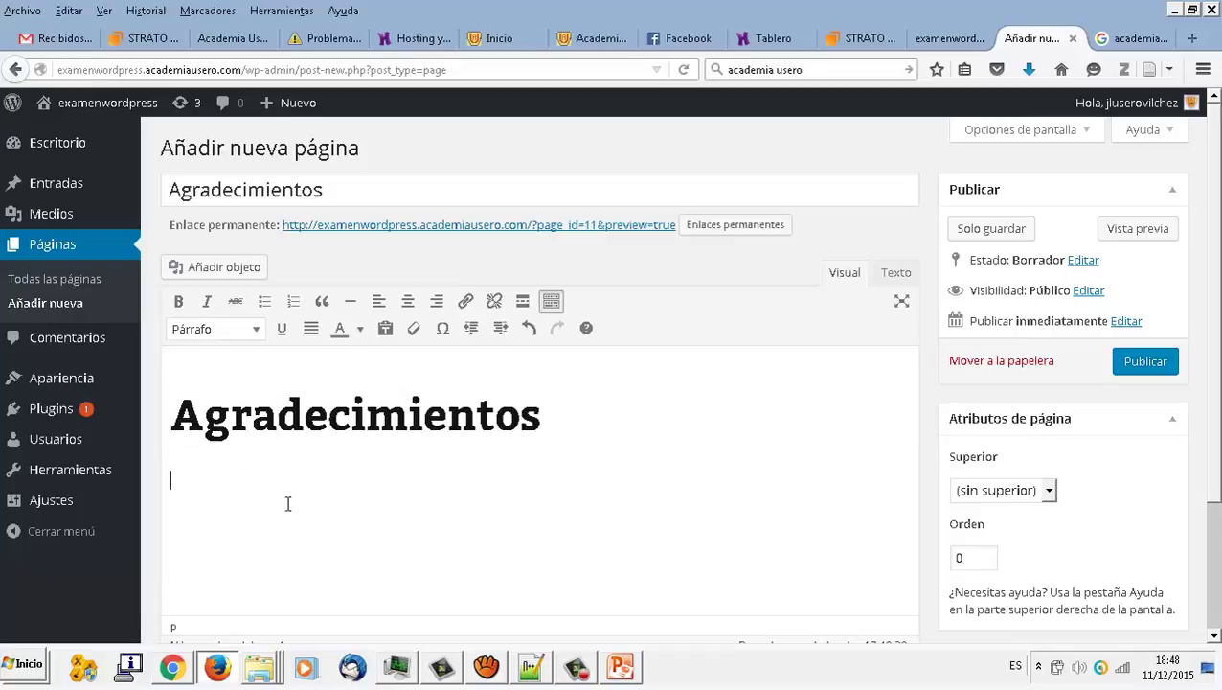
Open agradecimientos.txt from the ud06examenarchivos folder in Notepad++ and copy its full text into the WordPress page below the Agradecimientos heading.
right_click(261, 669)
click(260, 625)
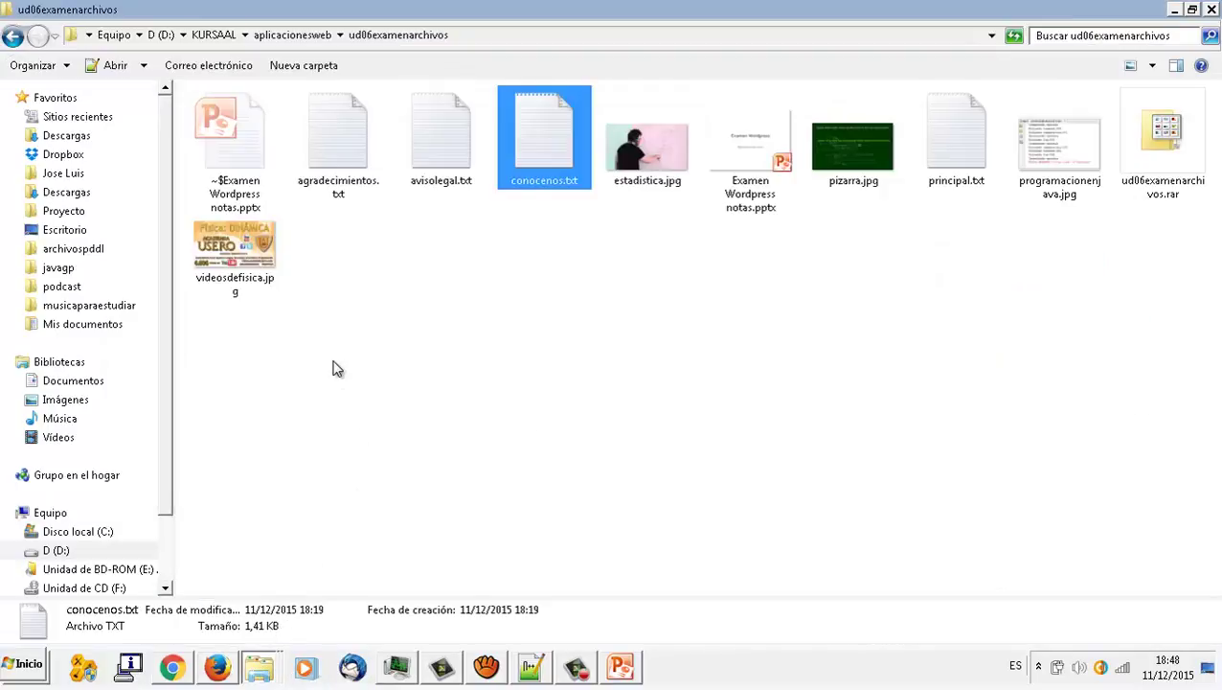
double_click(364, 158)
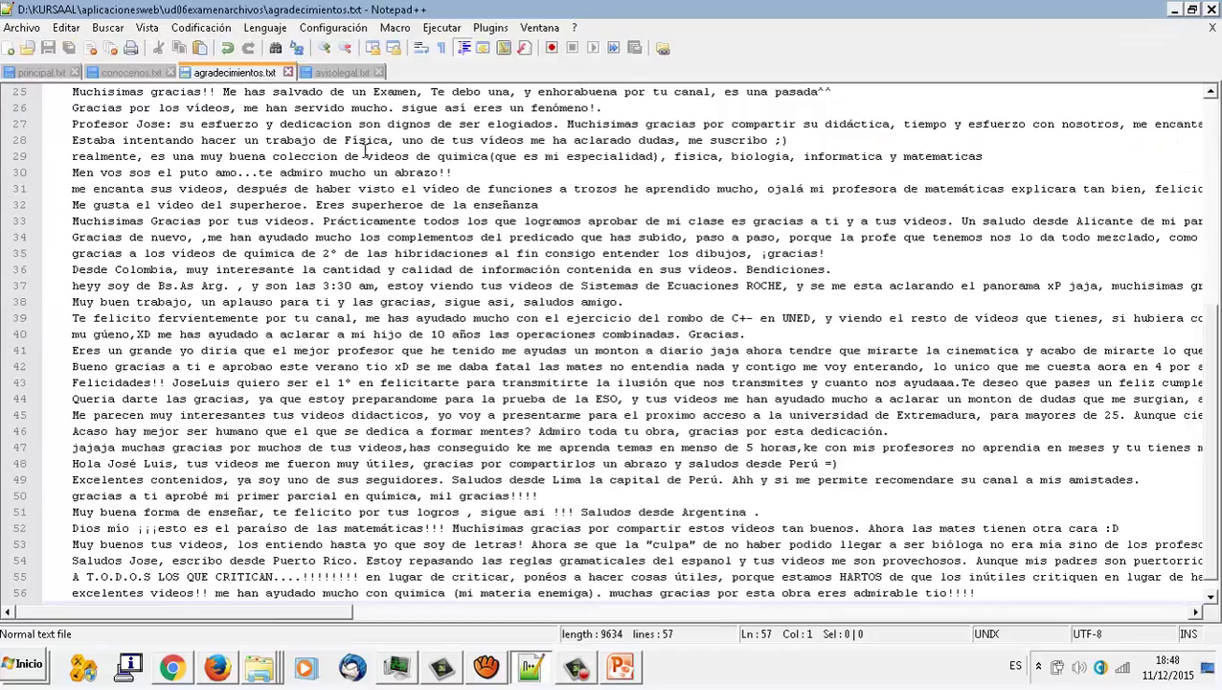
key(ctrl+a)
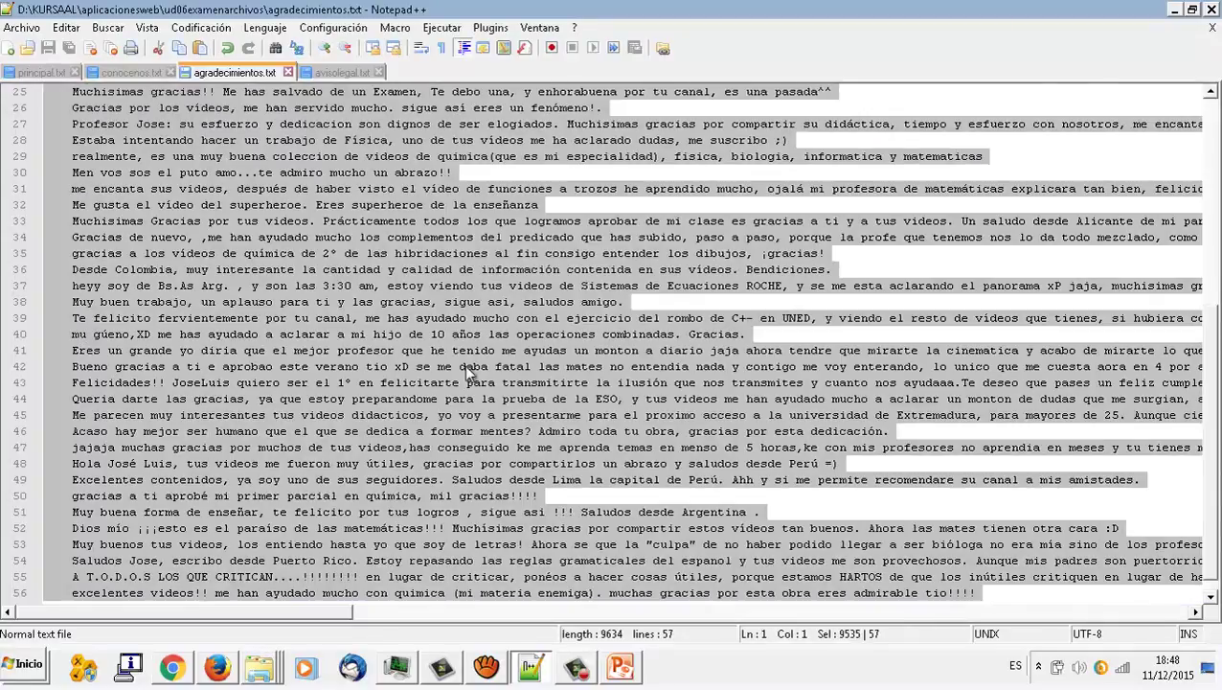
click(217, 665)
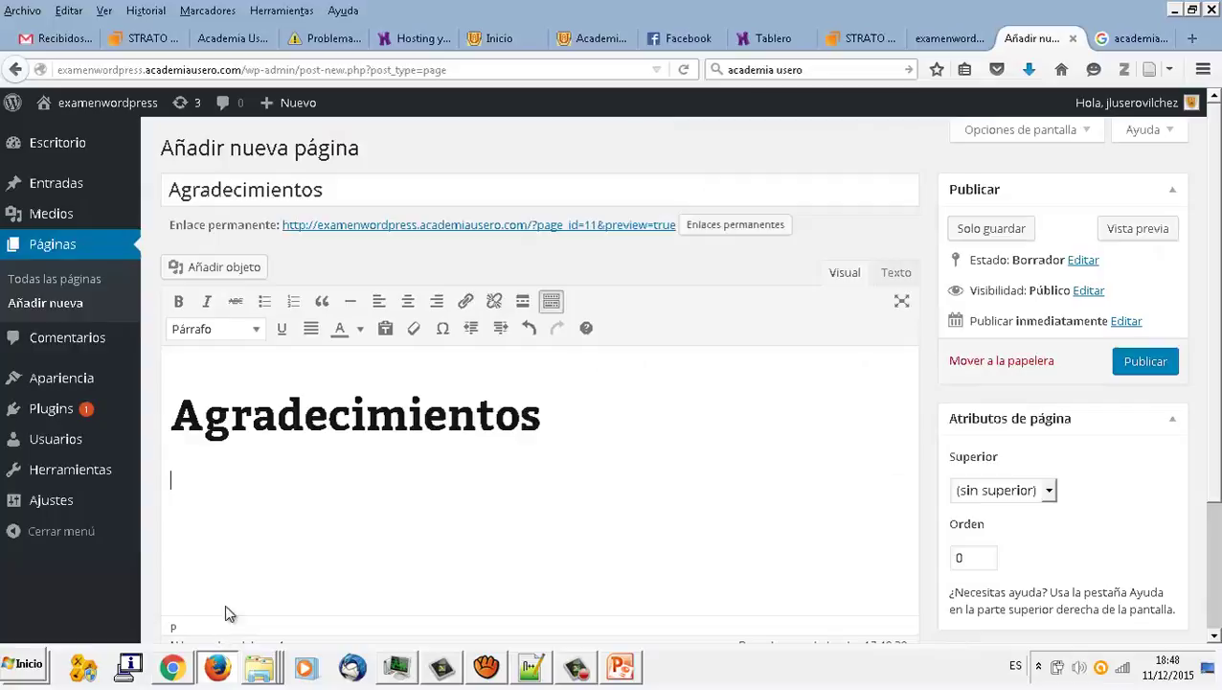
click(294, 500)
key(ctrl+v)
Justify the body text below the Agradecimientos heading.
key(ctrl+a)
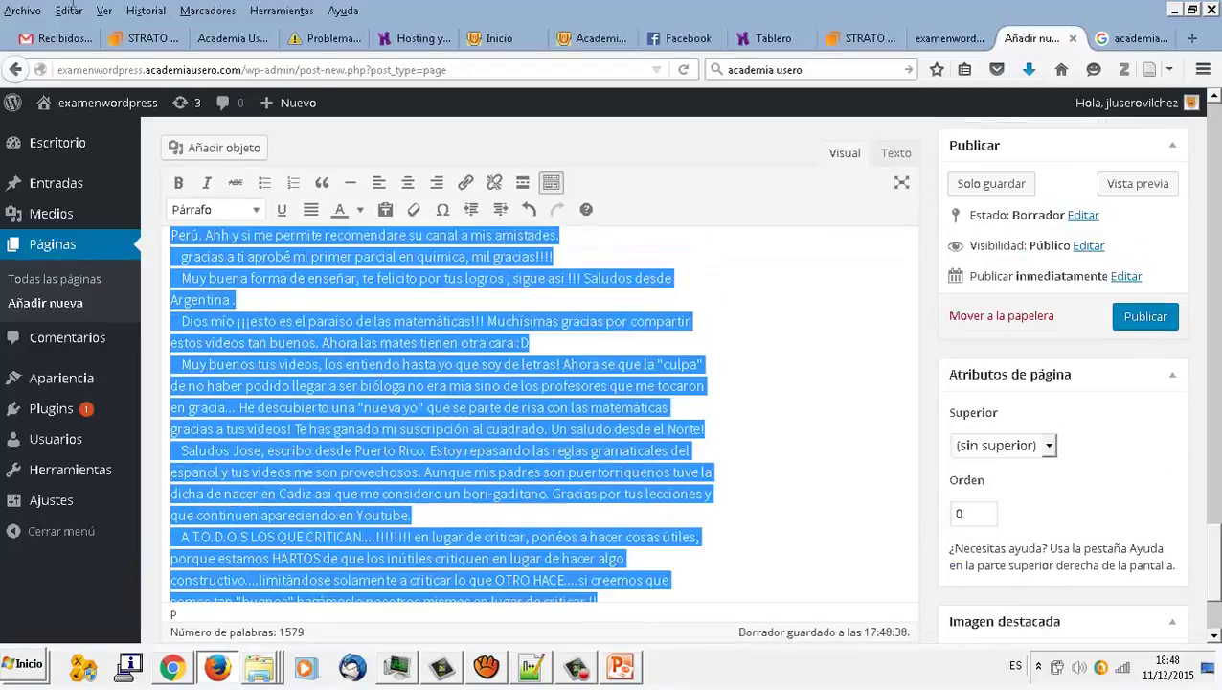
scroll(459, 552, up, 20)
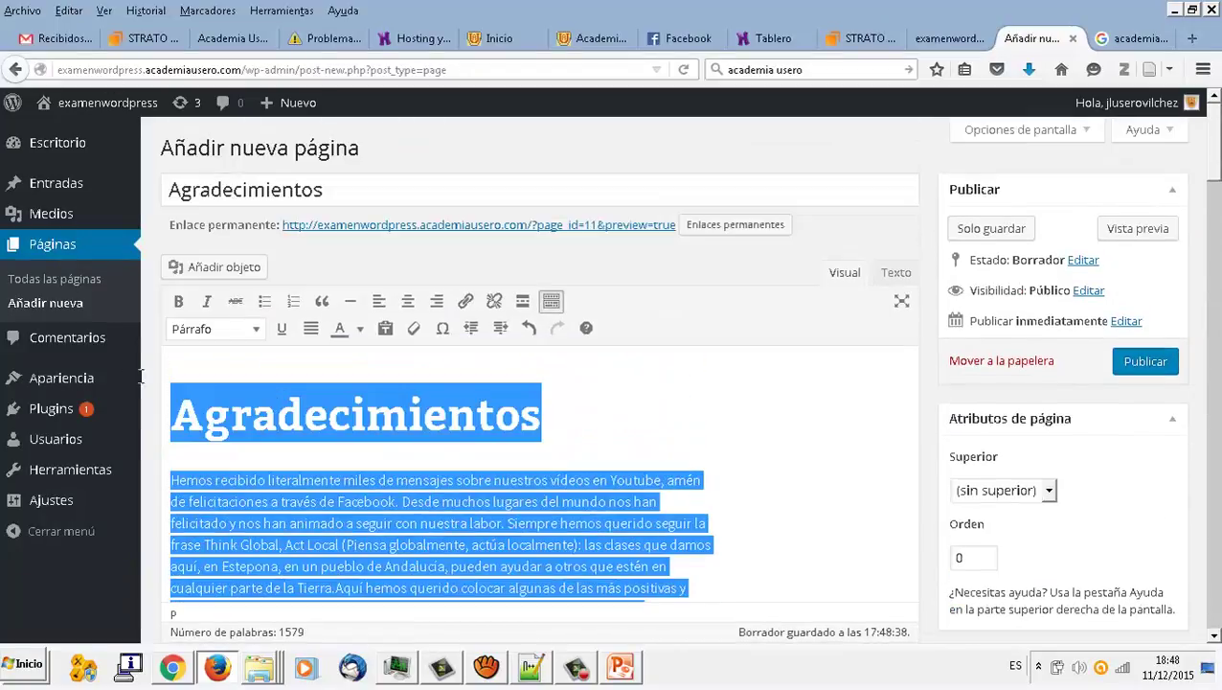
triple_click(155, 474)
click(313, 330)
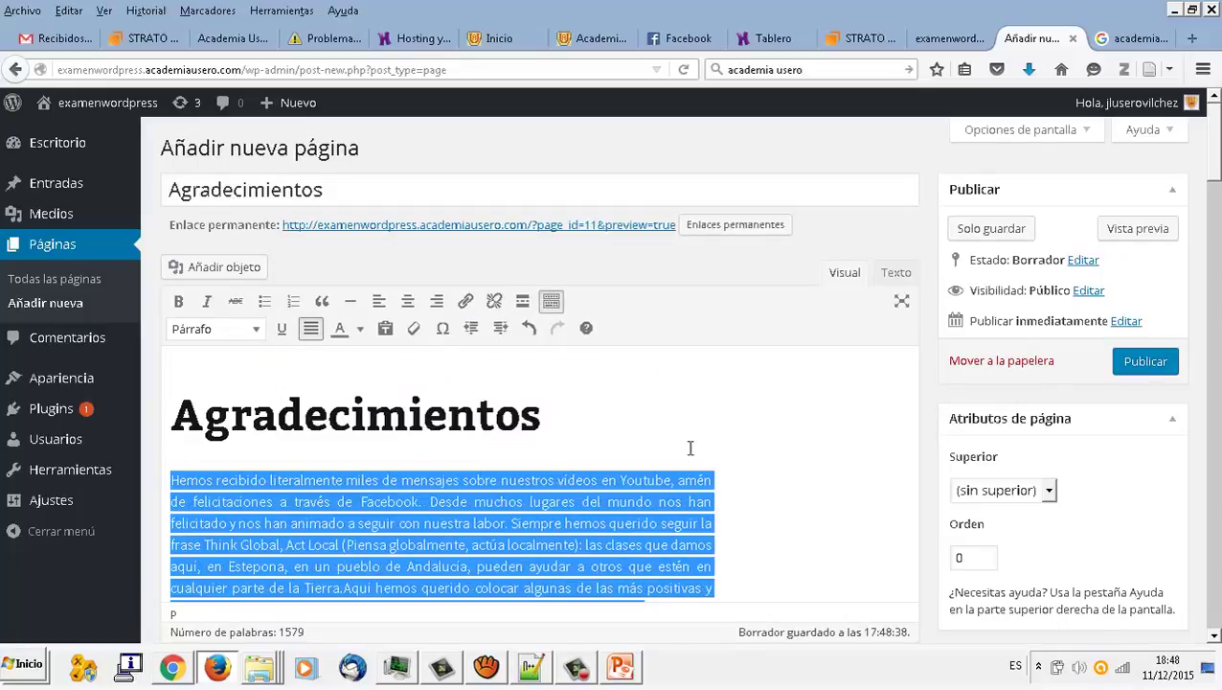
Upload pizarra.jpg from the ud06examenarchivos folder and assign it as the featured image of the Agradecimientos page.
scroll(753, 433, down, 5)
click(984, 594)
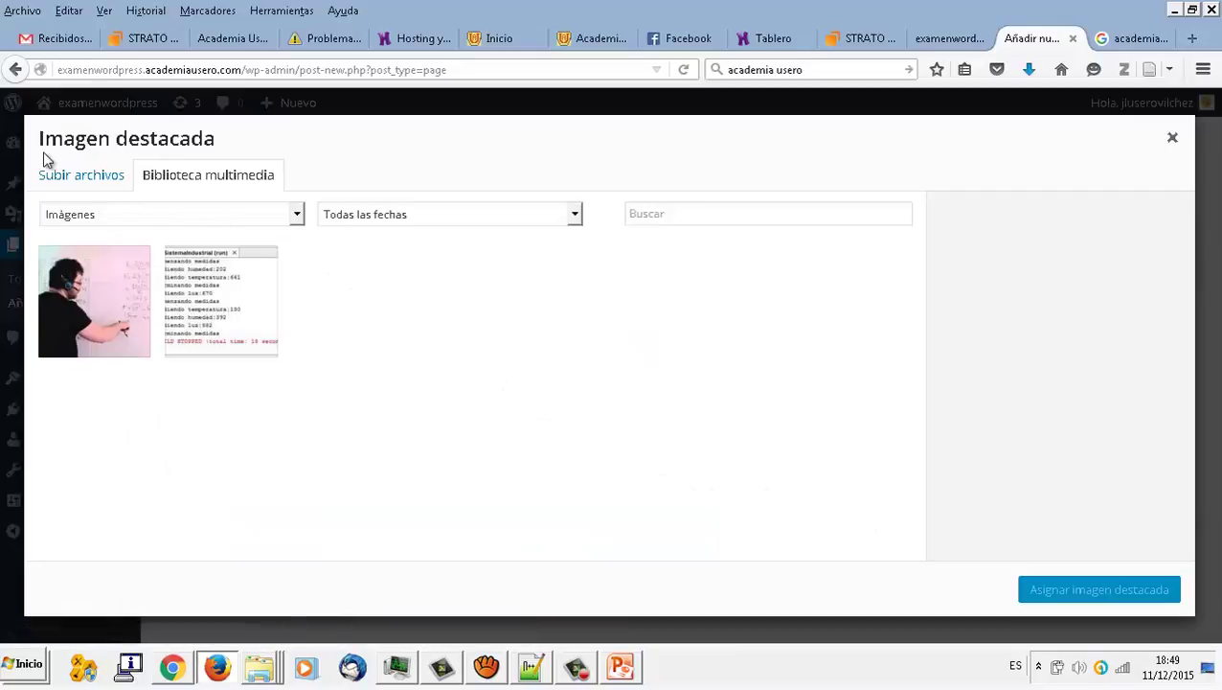
click(107, 184)
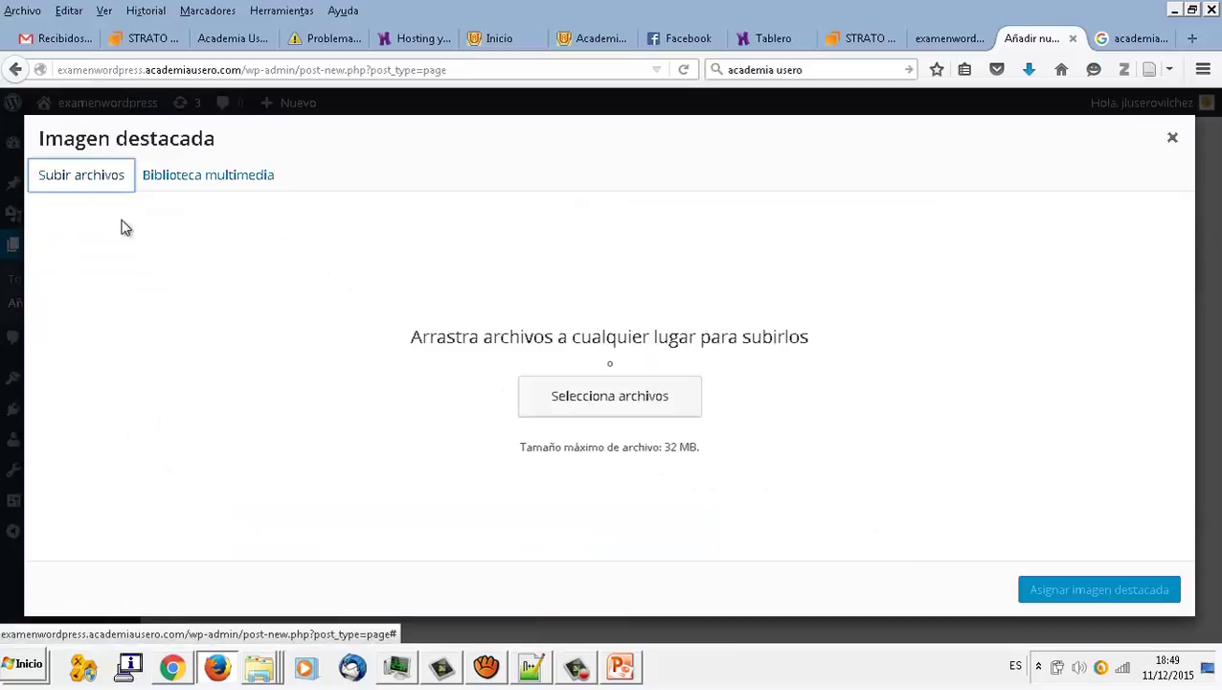
click(655, 407)
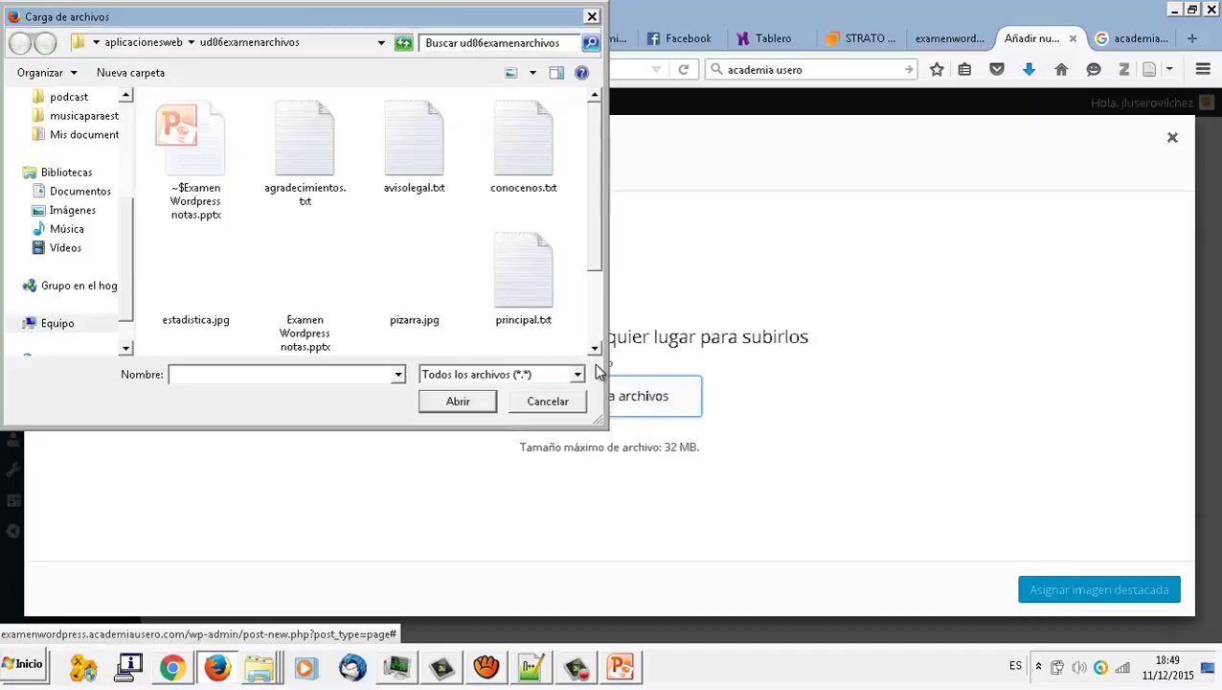
drag(589, 264, 602, 337)
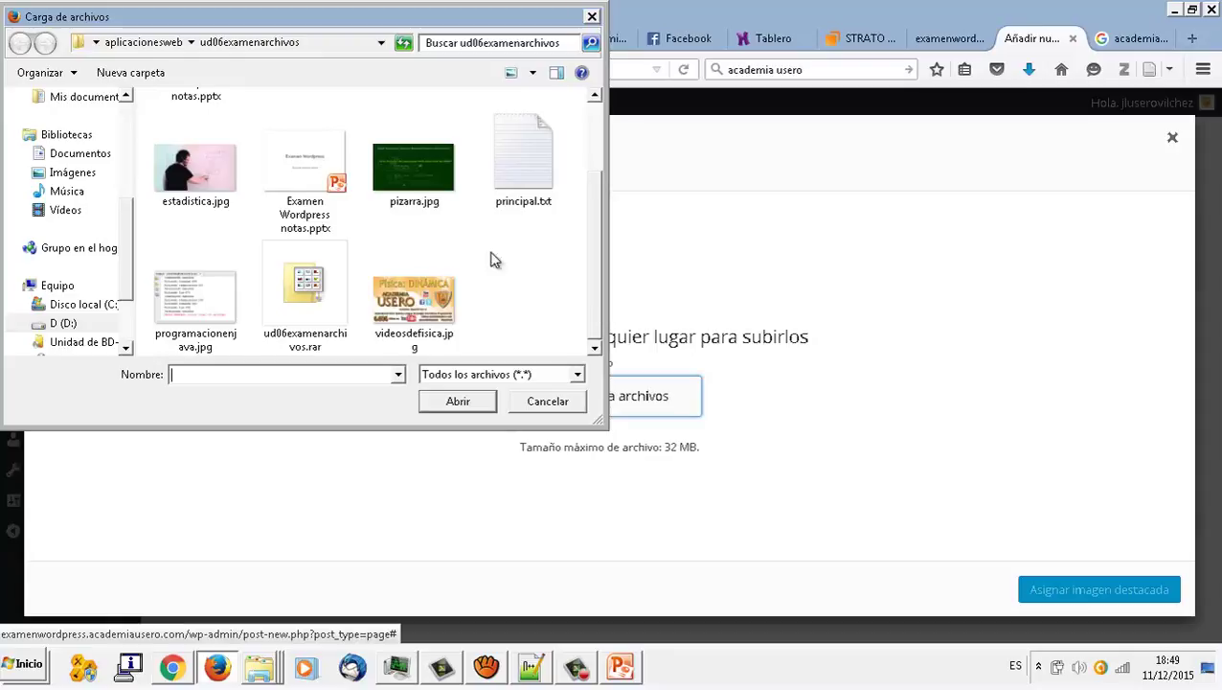
double_click(439, 199)
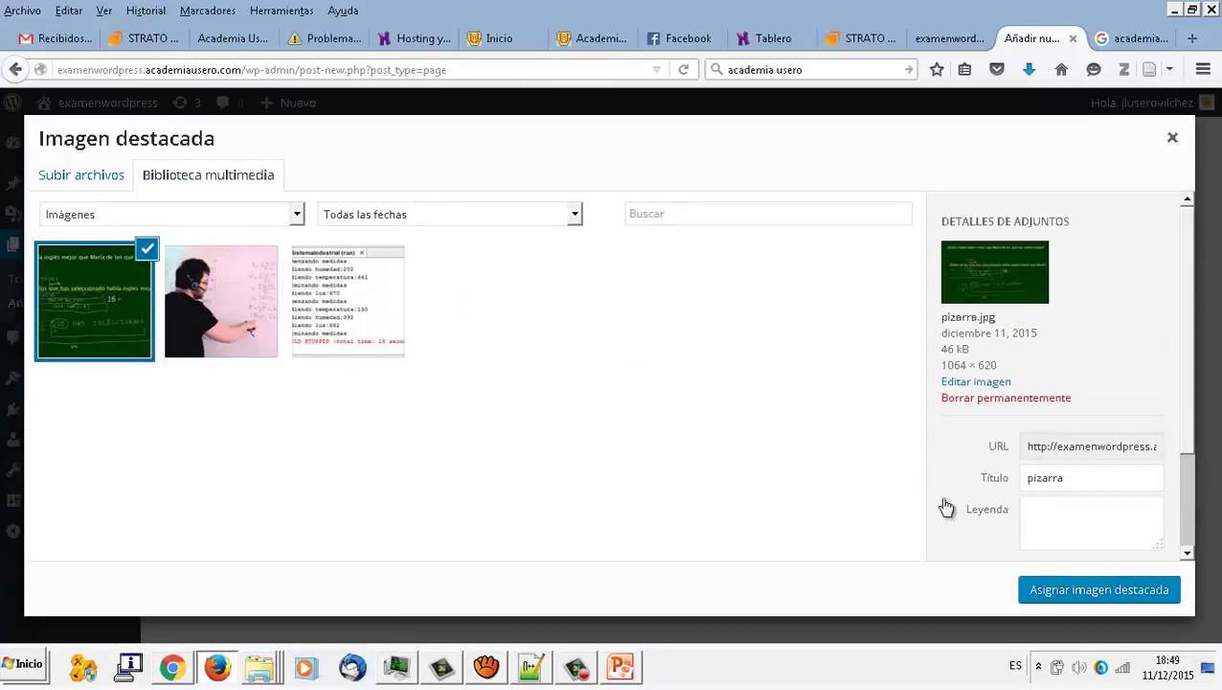
click(1047, 591)
Publish the Agradecimientos page and check its text and featured image.
scroll(750, 395, down, 5)
scroll(776, 383, up, 4)
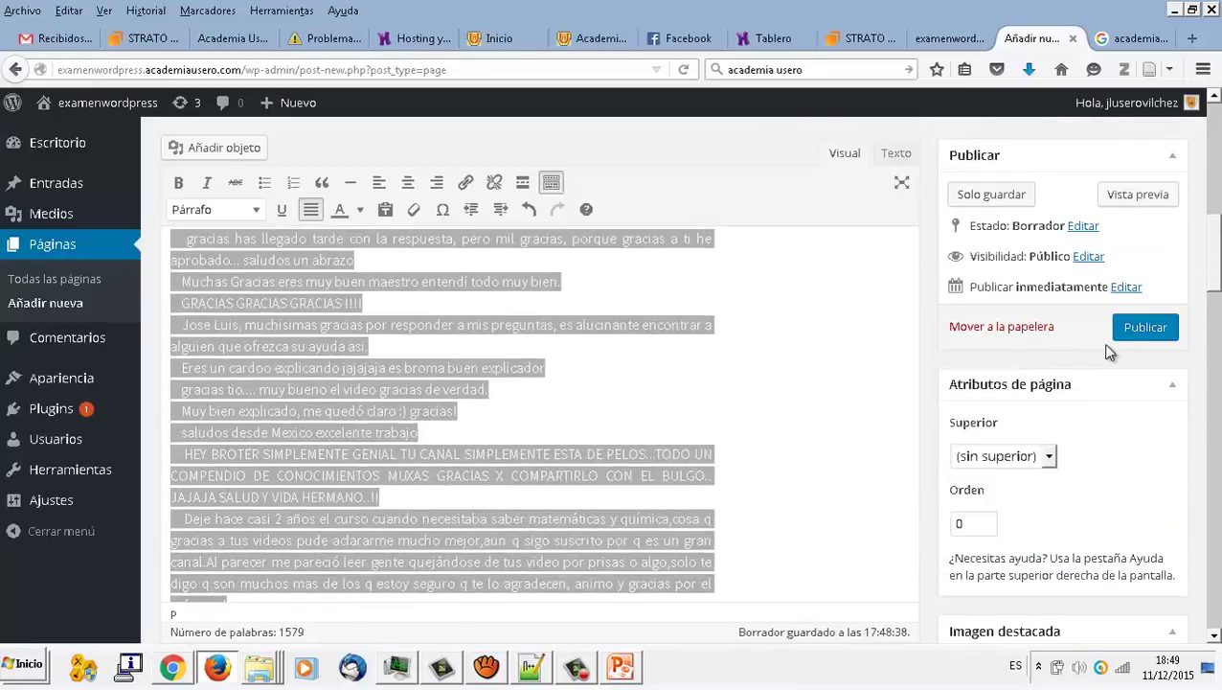
click(1130, 328)
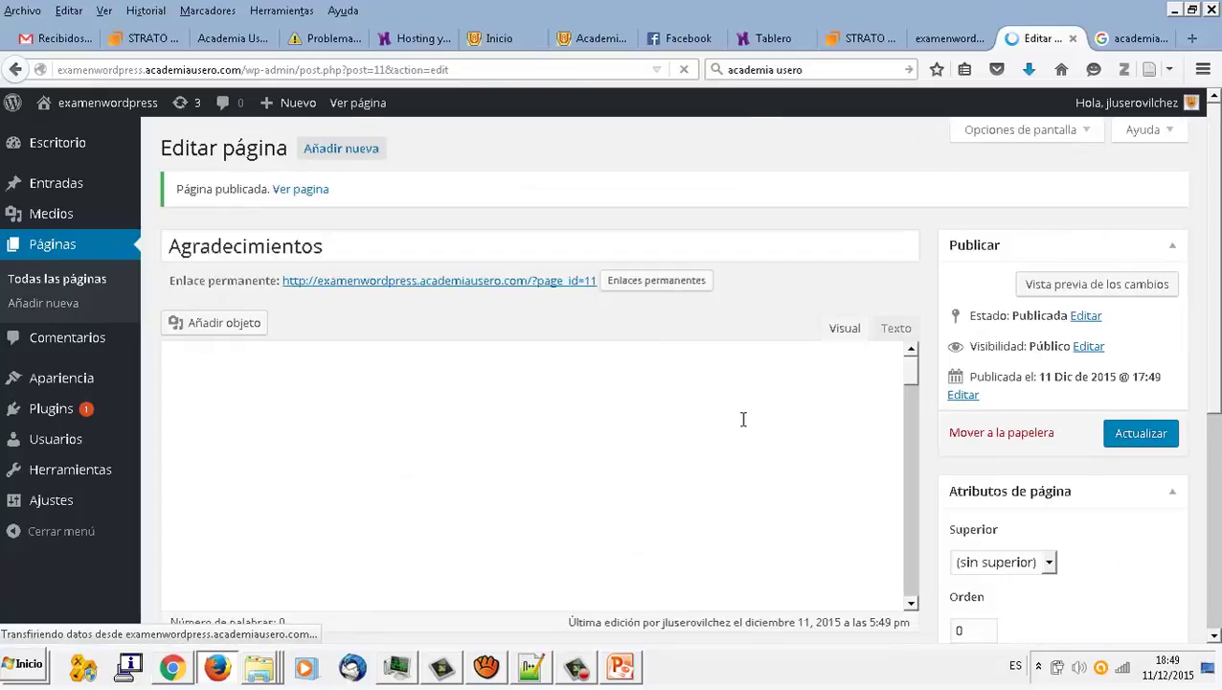
scroll(743, 387, down, 15)
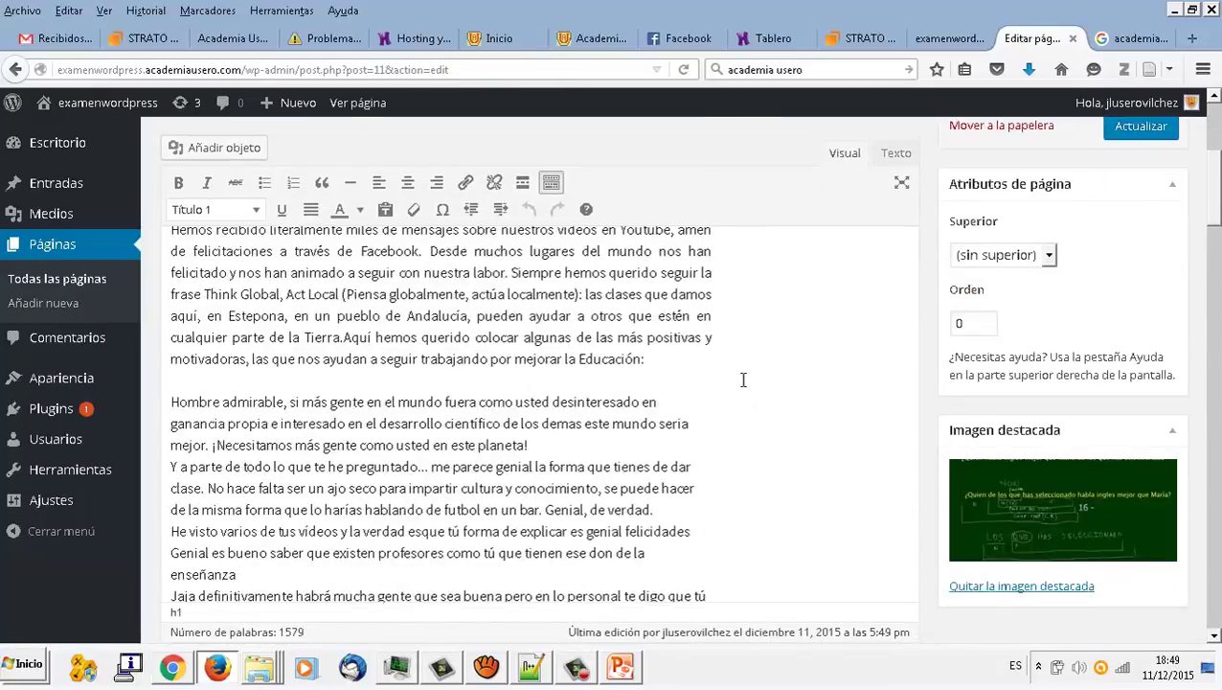
scroll(731, 380, up, 15)
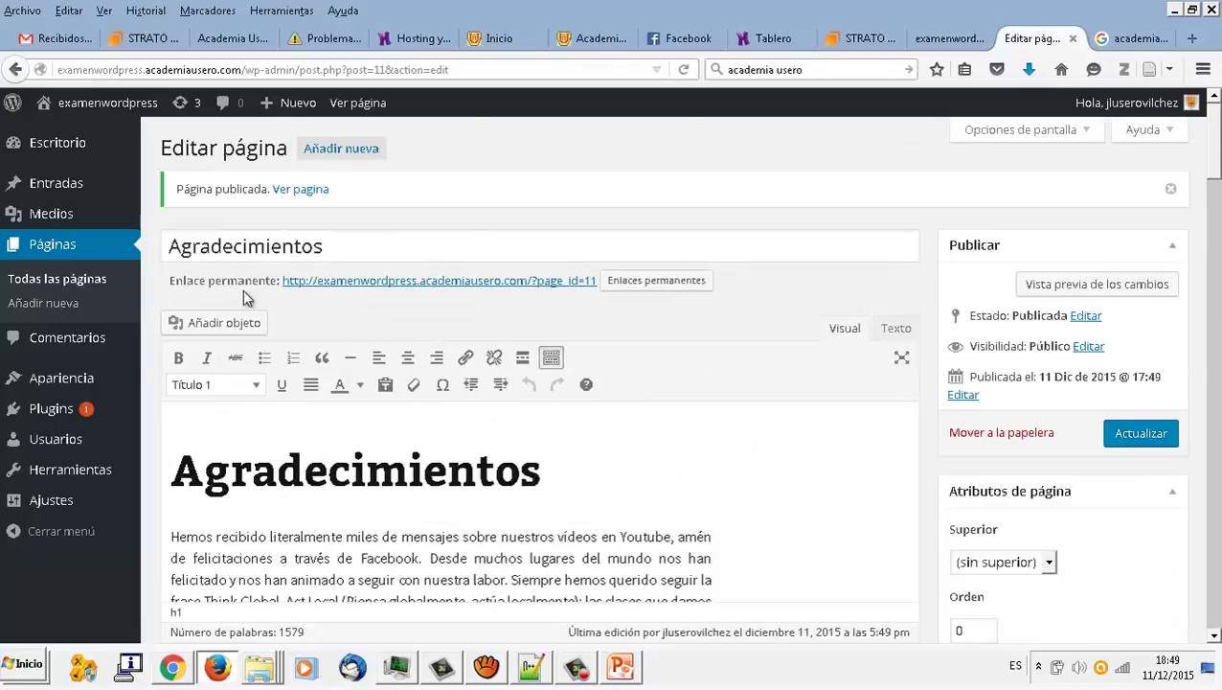
Create another new page titled "Aviso legal" and copy the title into the first line of the page body.
click(330, 154)
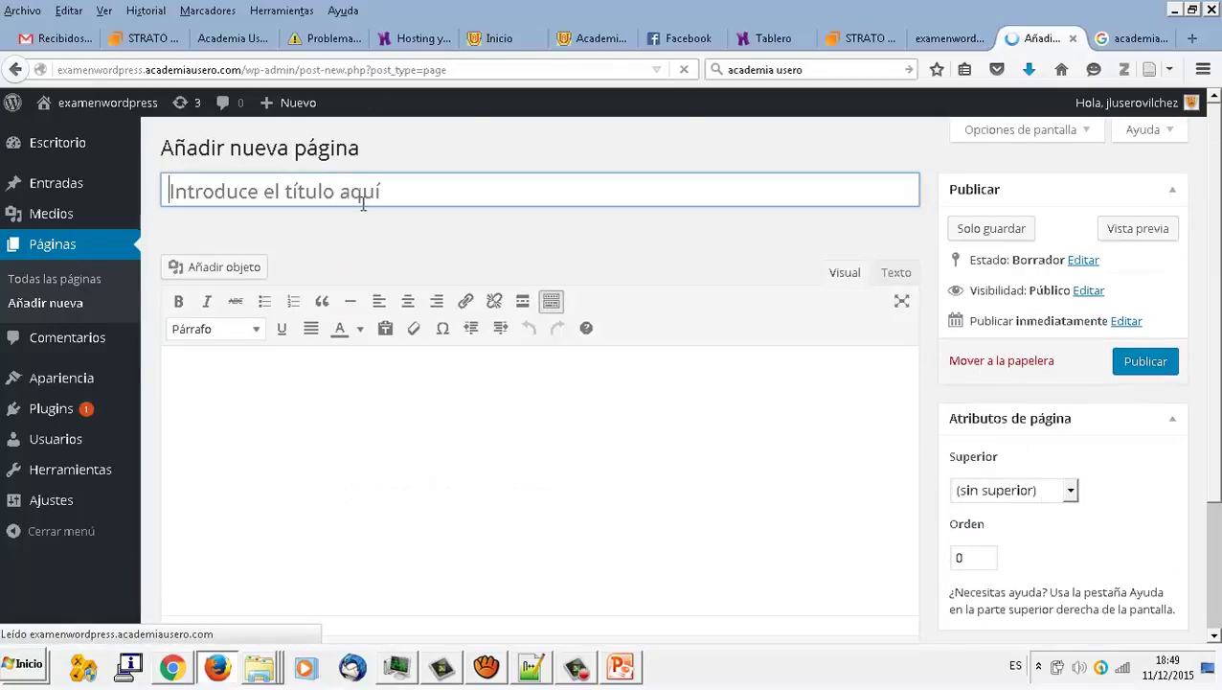
click(374, 196)
text(Aviso legal)
key(ctrl+a)
key(ctrl+c)
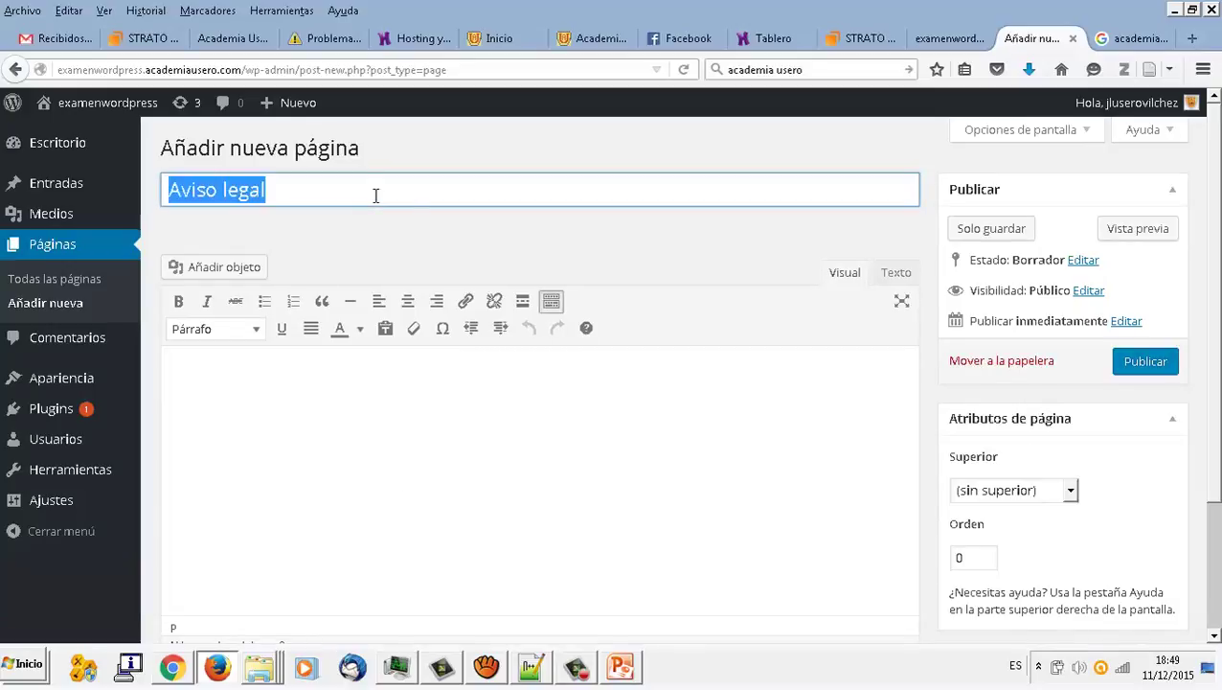
click(537, 373)
key(ctrl+v)
key(Return)
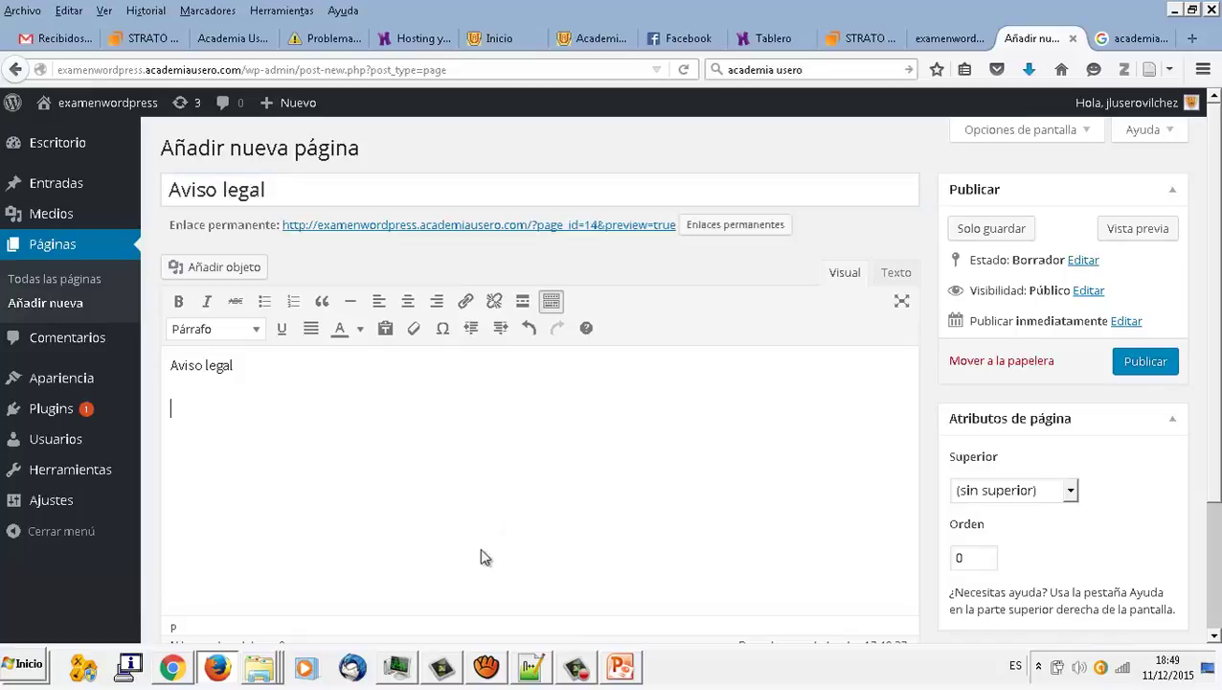
Open avisolegal.txt from the ud06examenarchivos folder in Notepad++ and copy its full text into the WordPress page below the Aviso legal line.
right_click(280, 673)
click(288, 632)
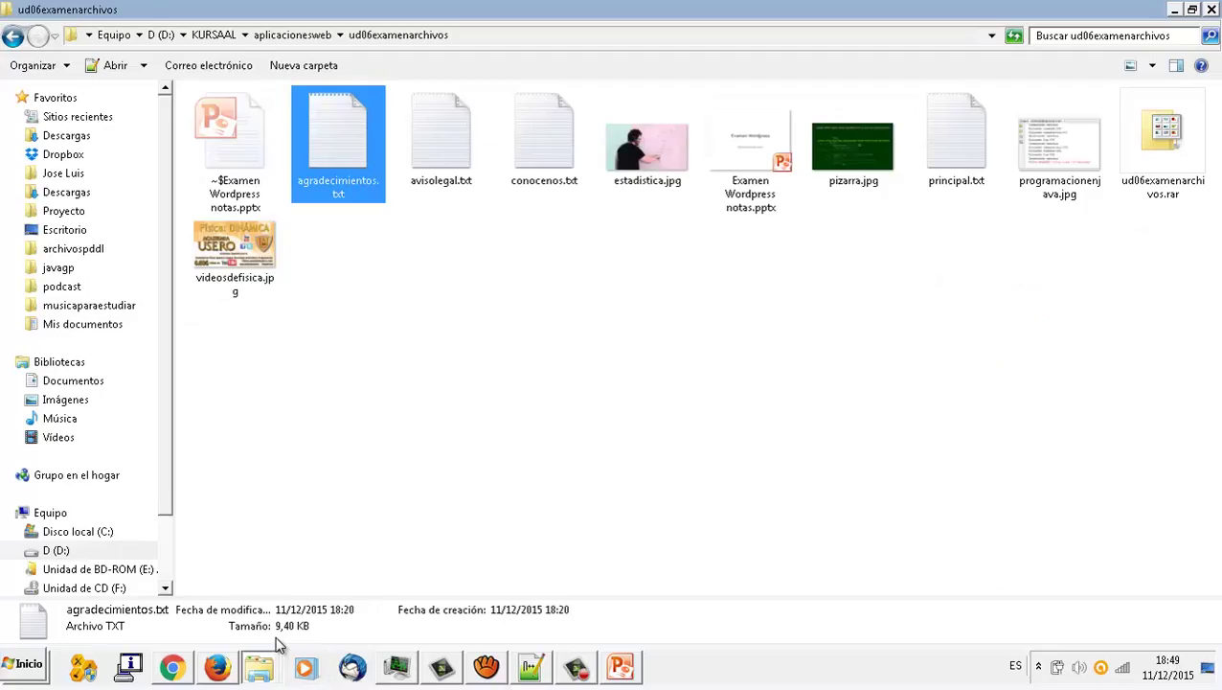
click(442, 316)
double_click(454, 158)
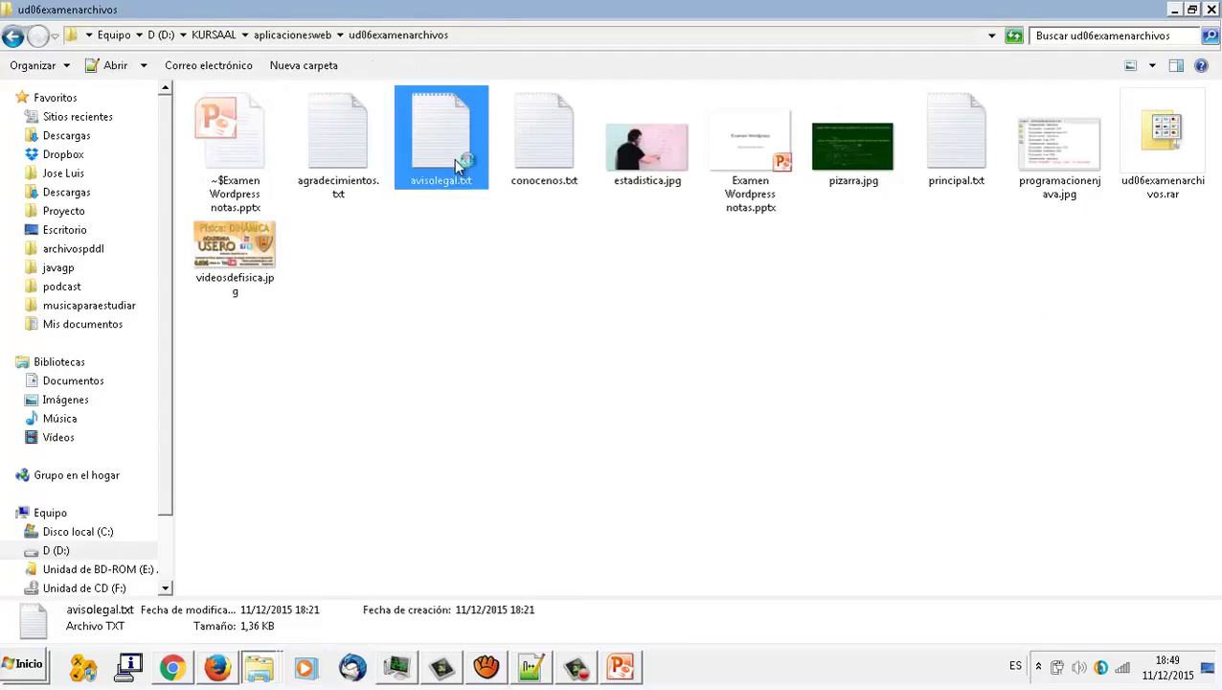
key(ctrl+e)
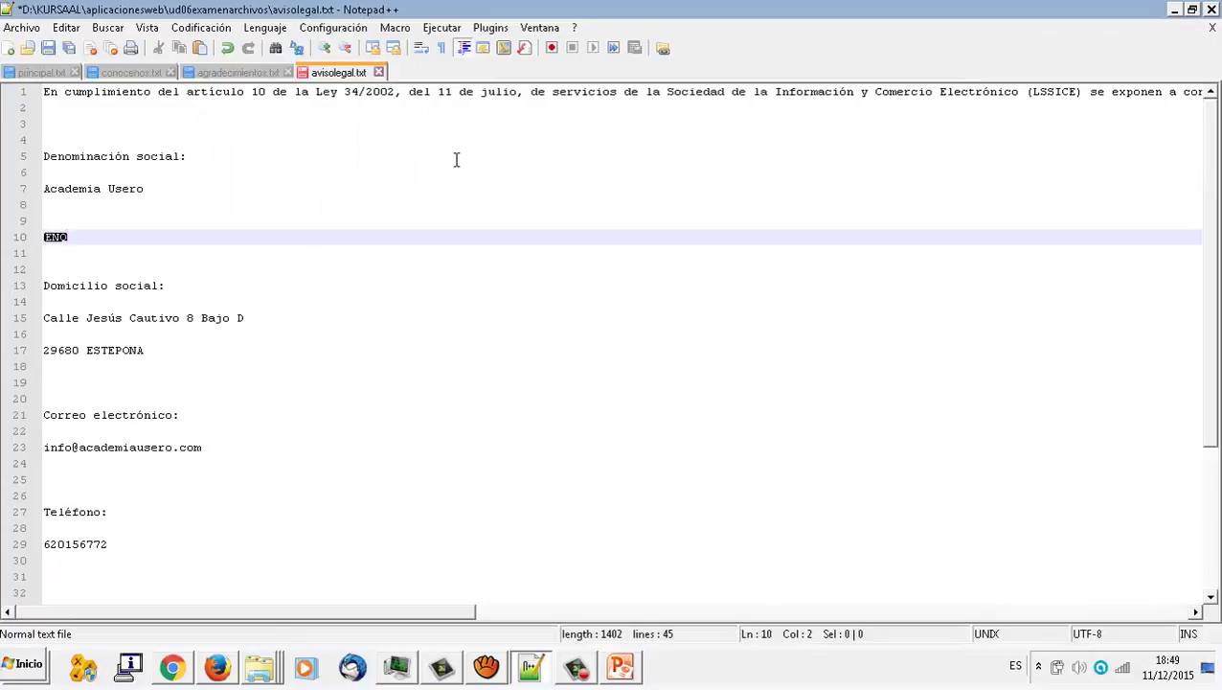
key(ctrl+z)
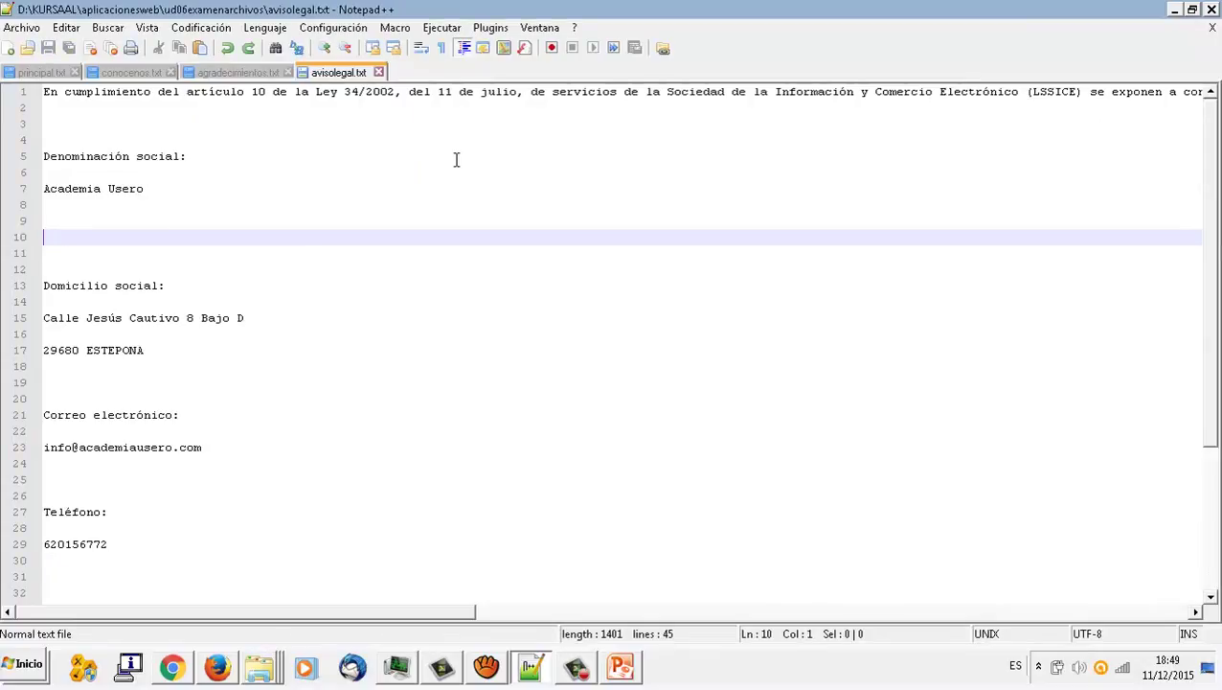
key(ctrl+a)
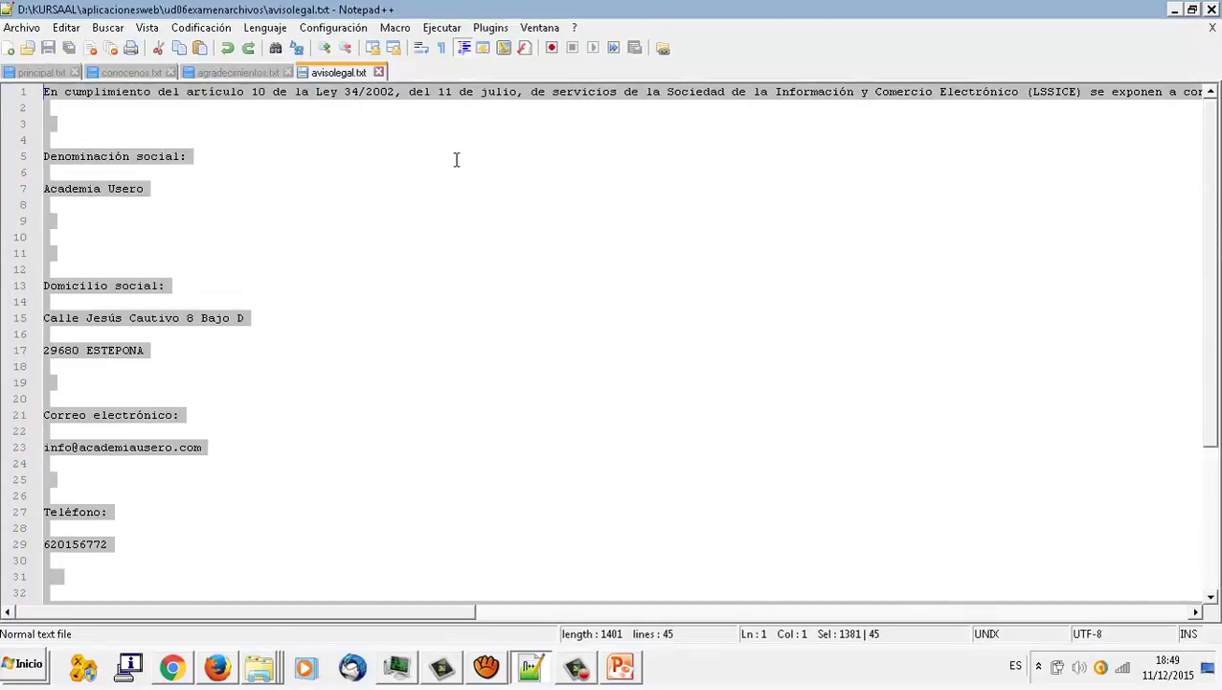
click(228, 669)
key(ctrl+v)
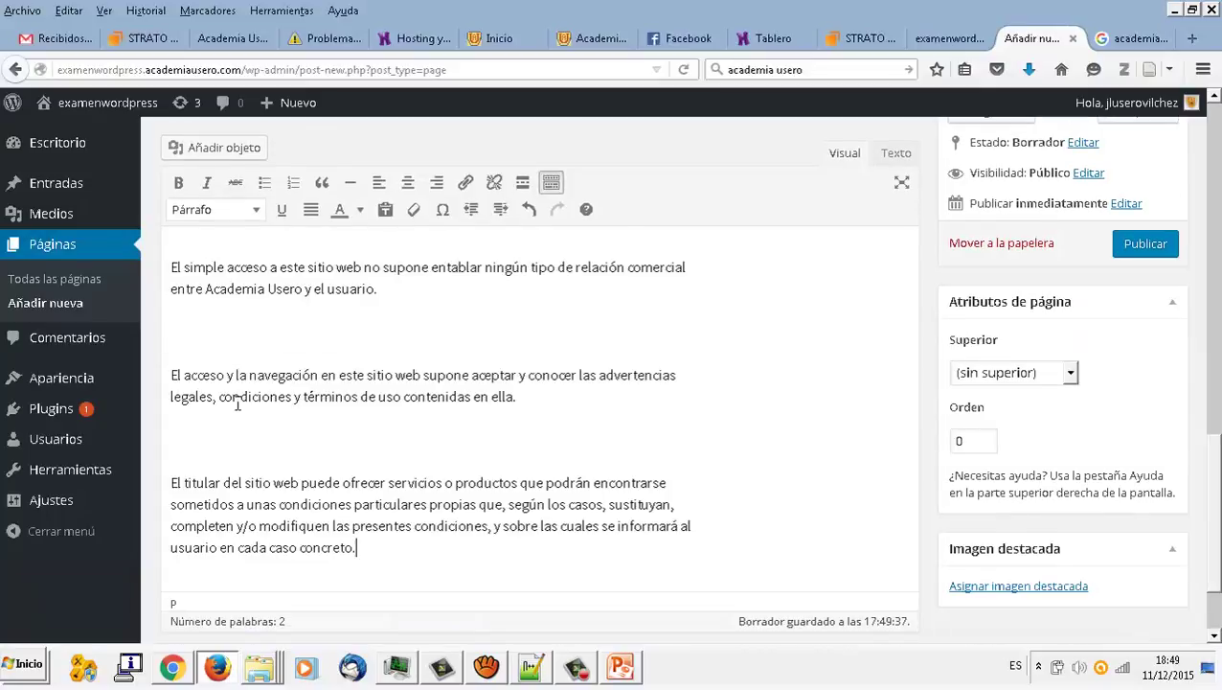
Format the "Aviso legal" line at the start of the page body as a Título 1 heading.
scroll(276, 384, up, 10)
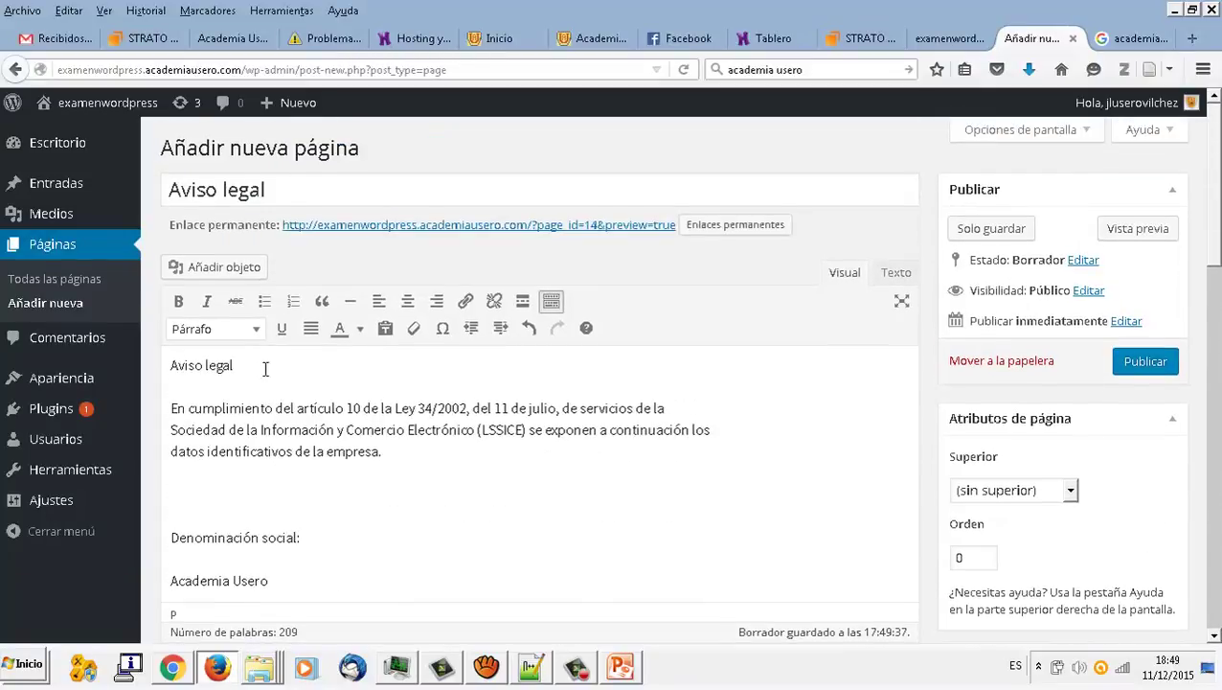
drag(266, 369, 142, 350)
click(257, 330)
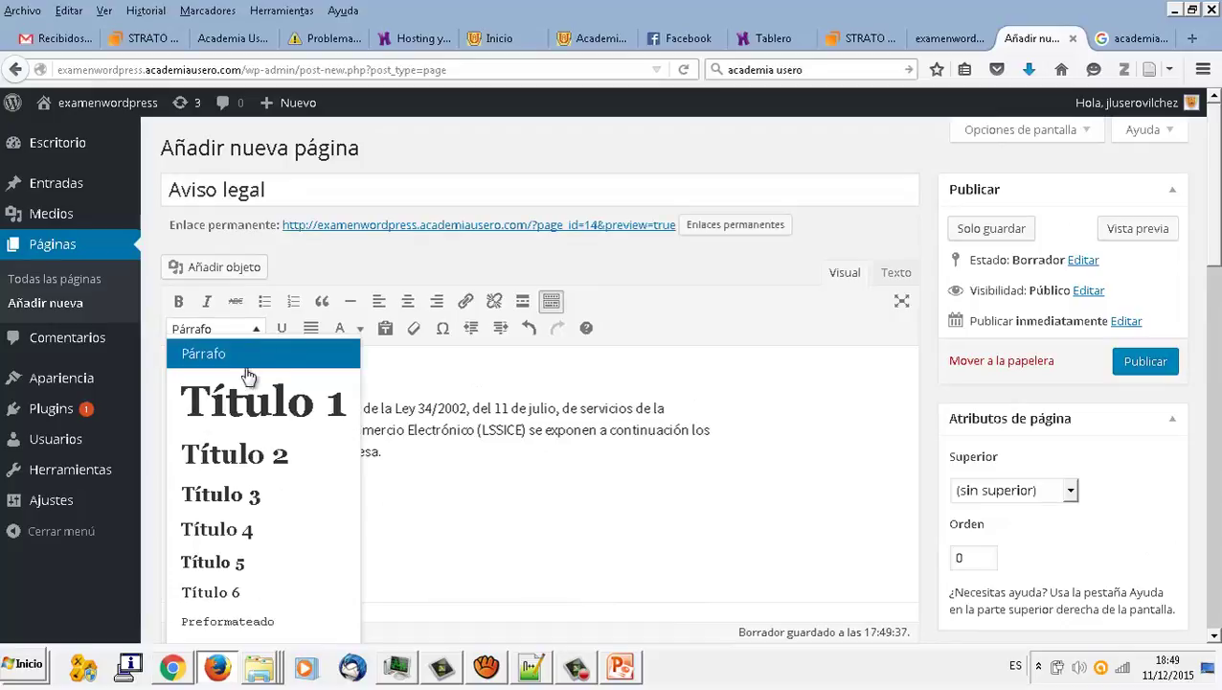
click(251, 393)
Remove the surplus blank lines between the introductory paragraph and the Denominación social, Domicilio social, Correo electrónico and Teléfono entries.
click(240, 473)
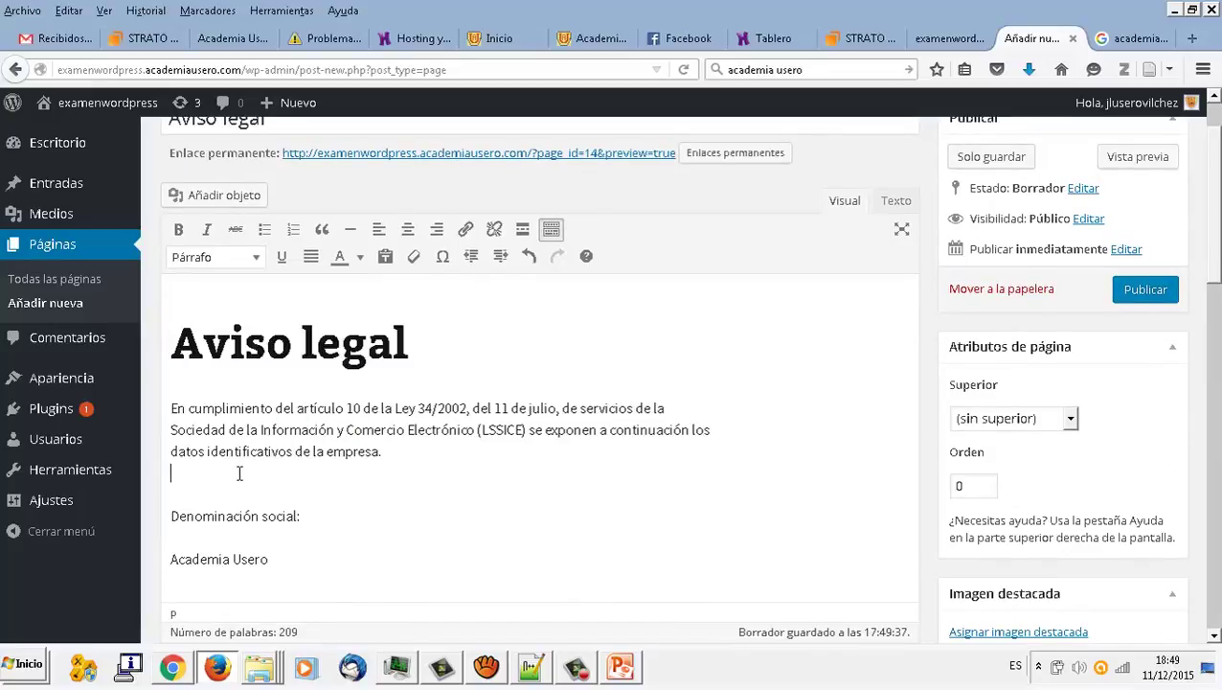
key(Delete)
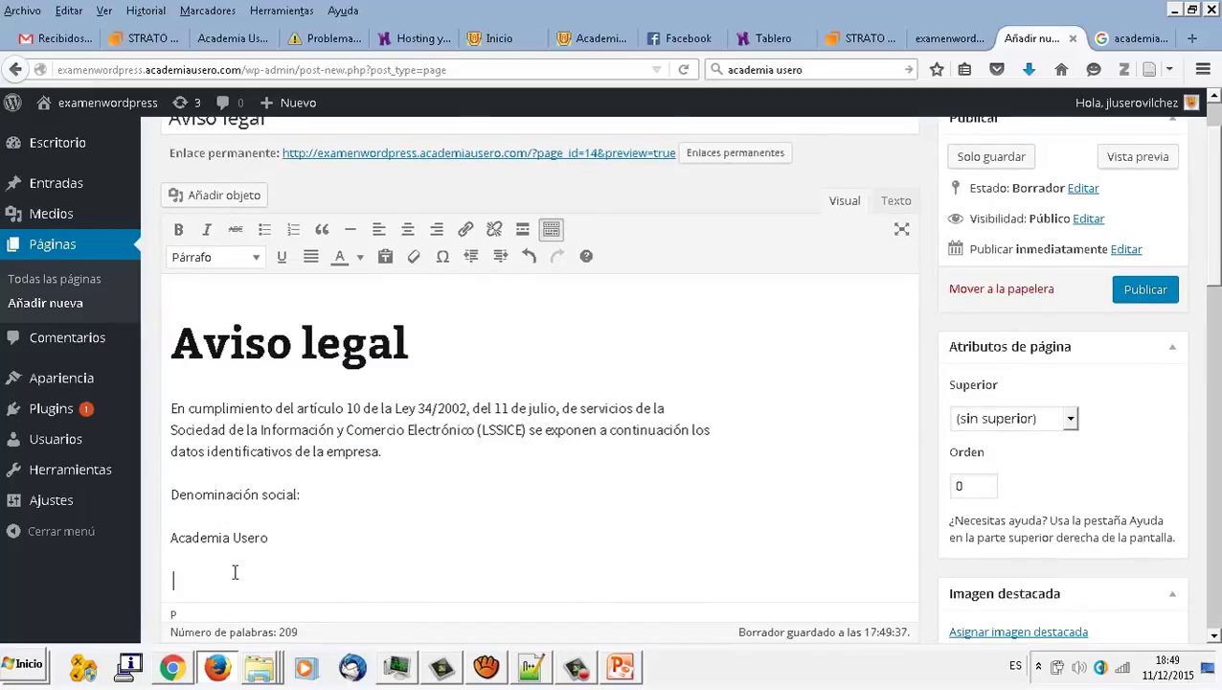
scroll(234, 572, down, 1)
key(Delete)
scroll(235, 572, down, 5)
click(217, 379)
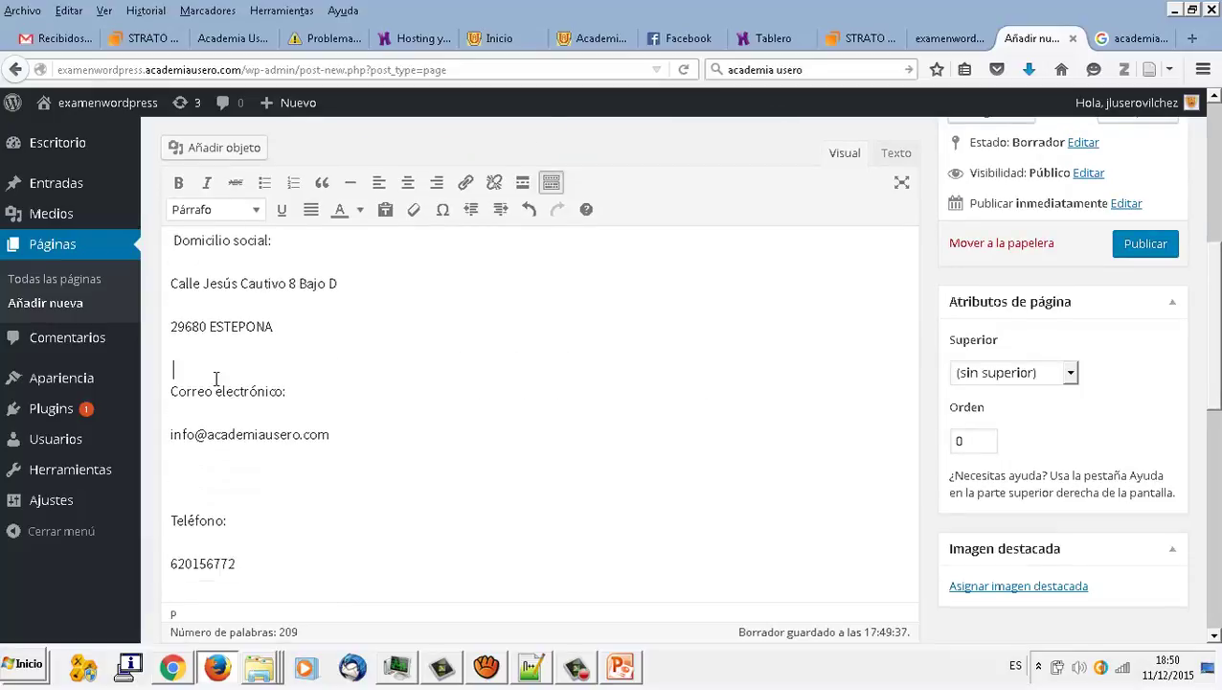
key(Delete)
key(Delete)
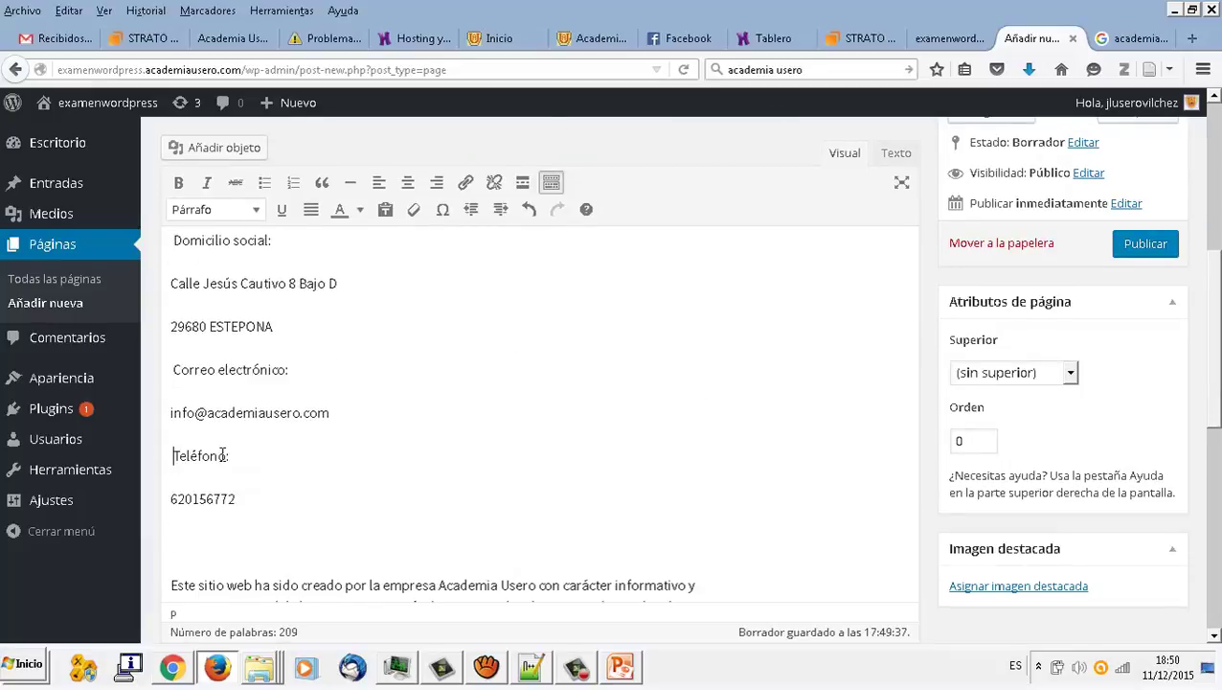
Remove the surplus blank lines between the legal paragraphs below the telephone number.
scroll(220, 455, down, 5)
click(247, 341)
key(Delete)
key(Delete)
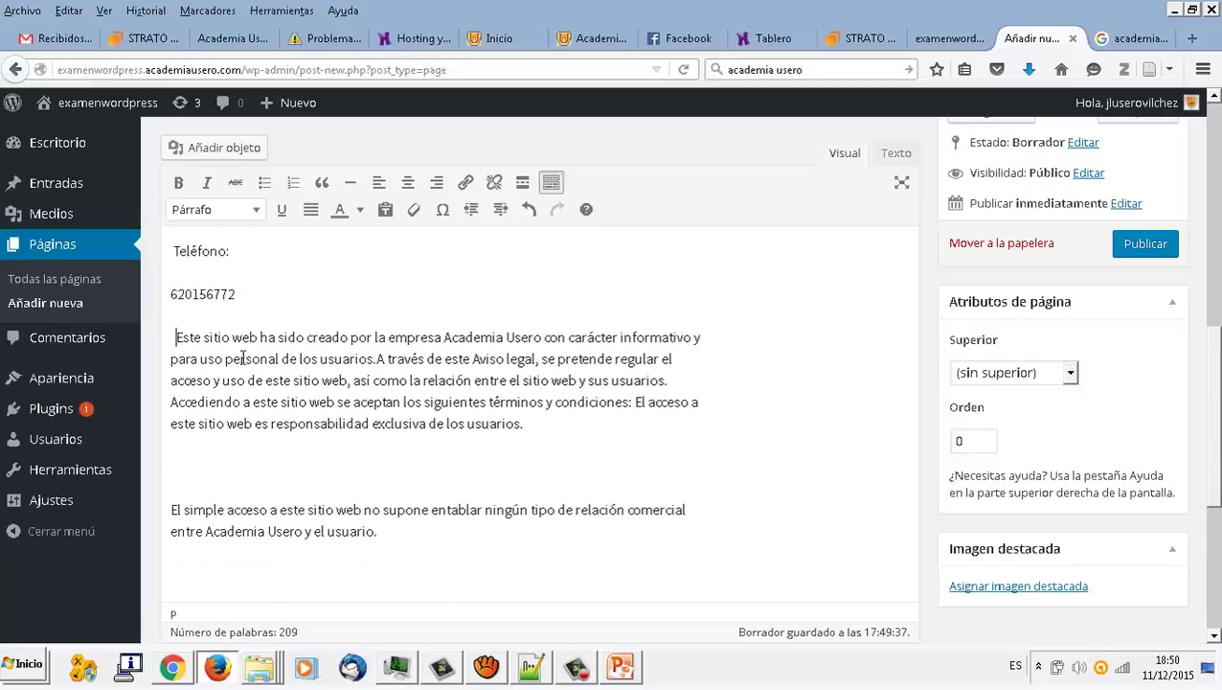
key(Delete)
key(Delete)
scroll(226, 455, down, 5)
key(Delete)
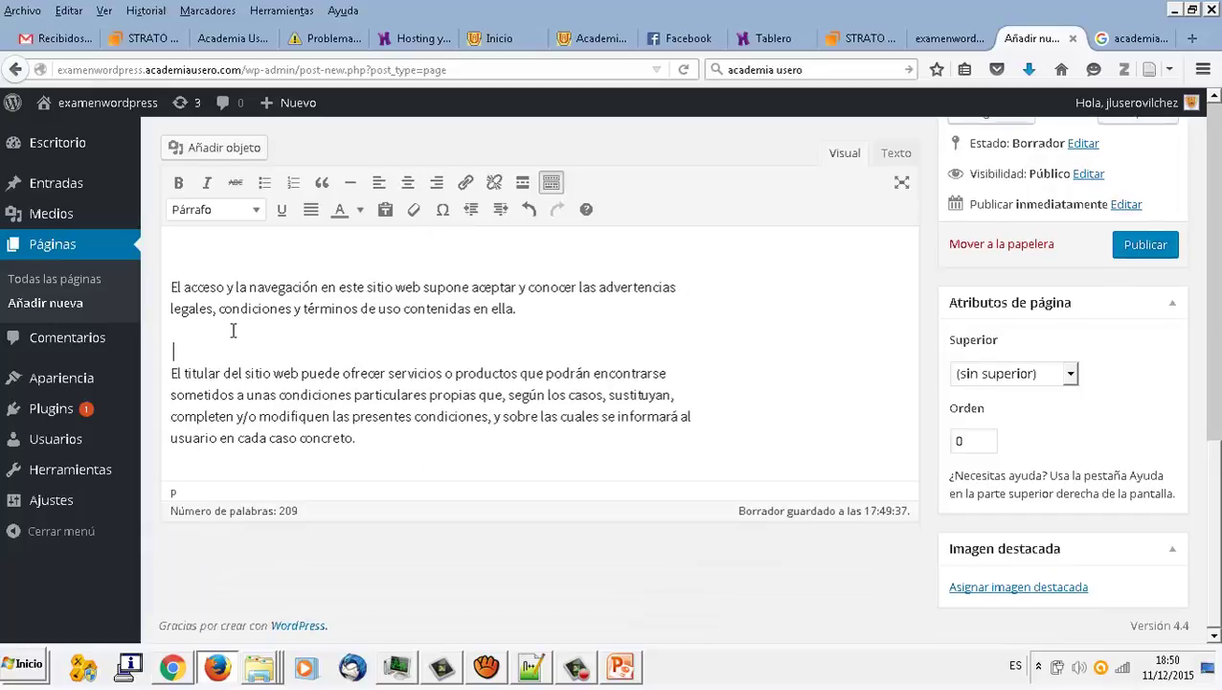
scroll(232, 332, up, 3)
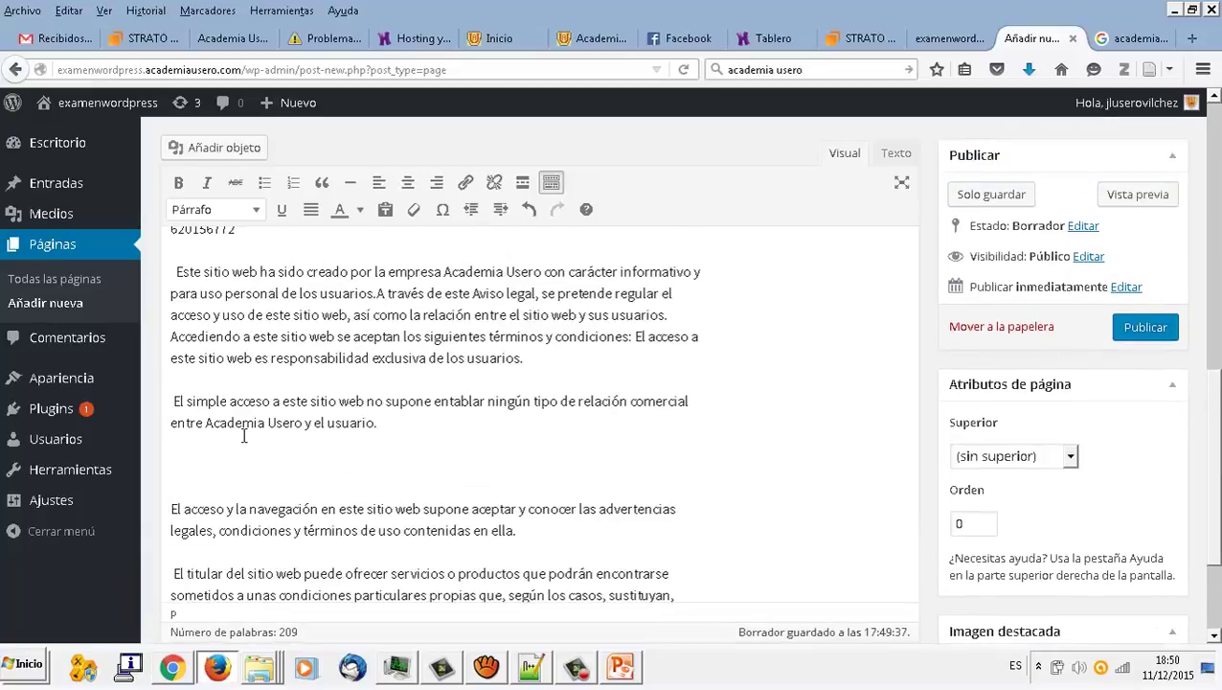
key(Delete)
key(Delete)
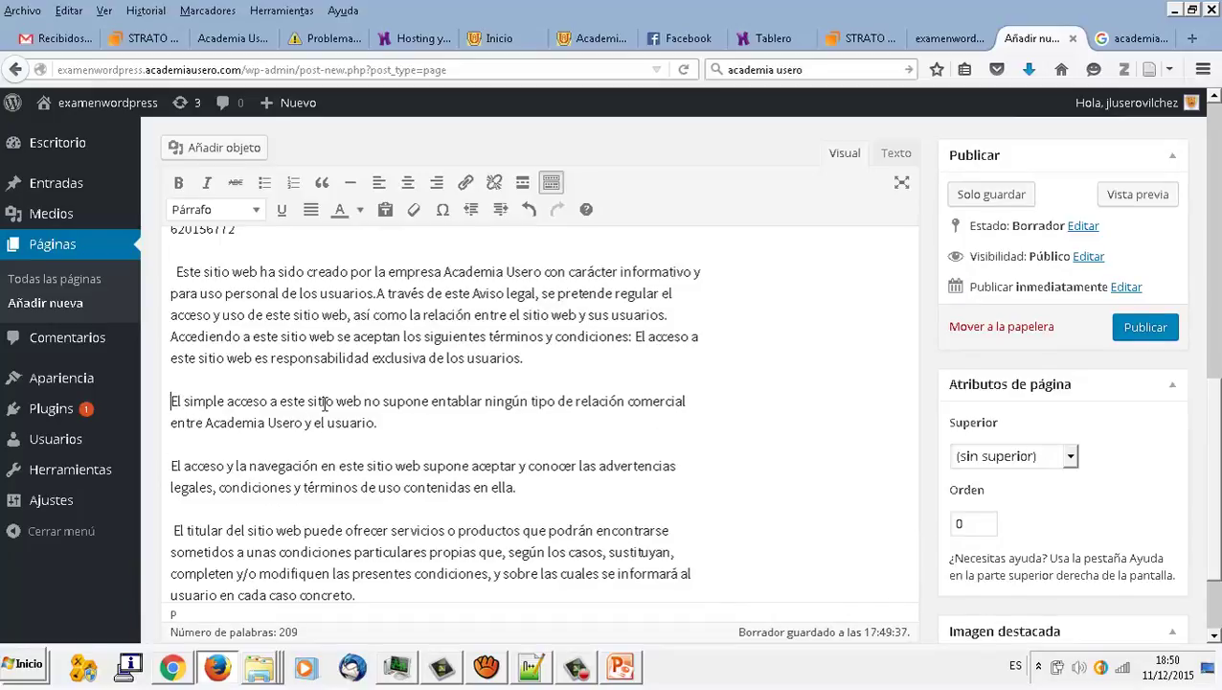
Justify all the body text below the Aviso legal heading.
scroll(287, 406, up, 10)
drag(174, 414, 461, 591)
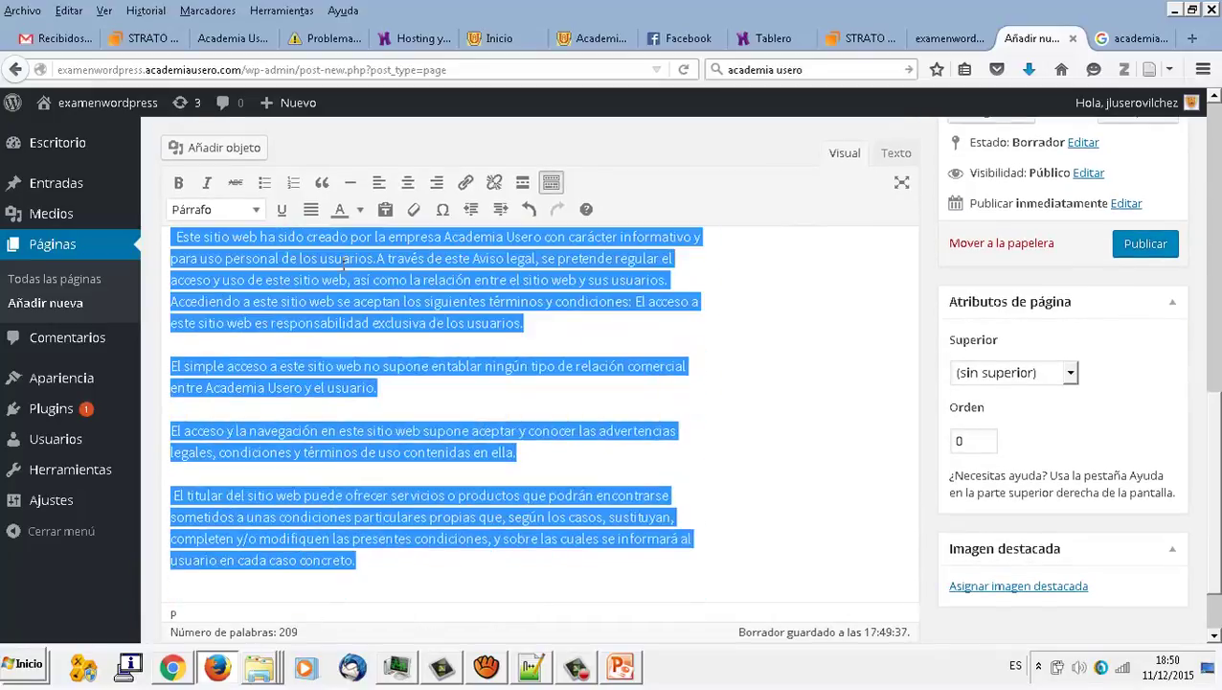
click(310, 211)
click(351, 302)
Make the company name "Academia Usero" under Denominación social bold.
scroll(352, 301, up, 8)
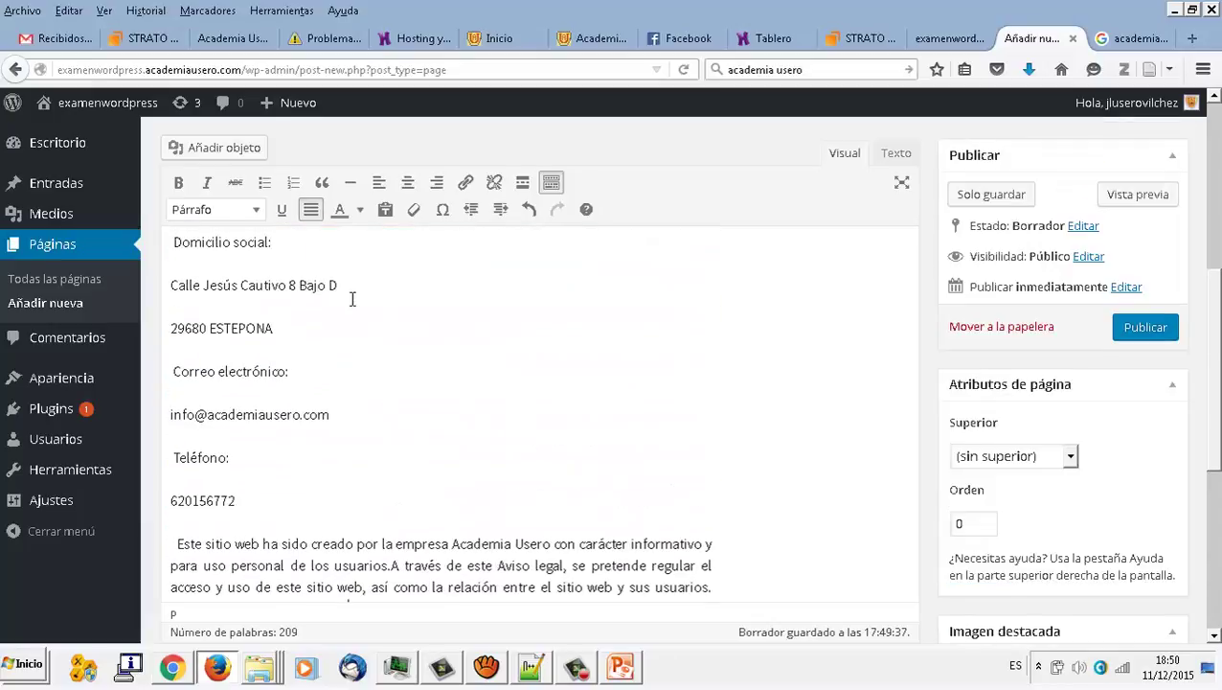
drag(321, 462, 185, 464)
drag(271, 508, 158, 507)
click(178, 197)
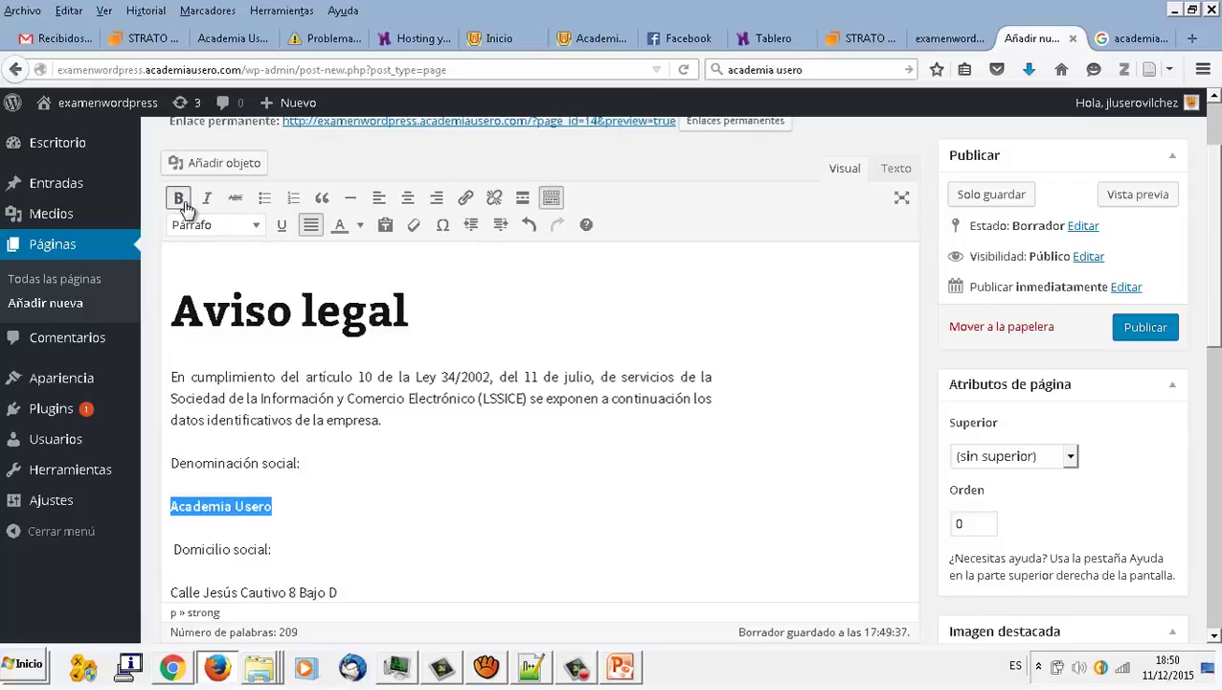
click(427, 347)
Upload videosdefisica.jpg as the Aviso legal page's featured image and publish the page.
scroll(1060, 446, down, 5)
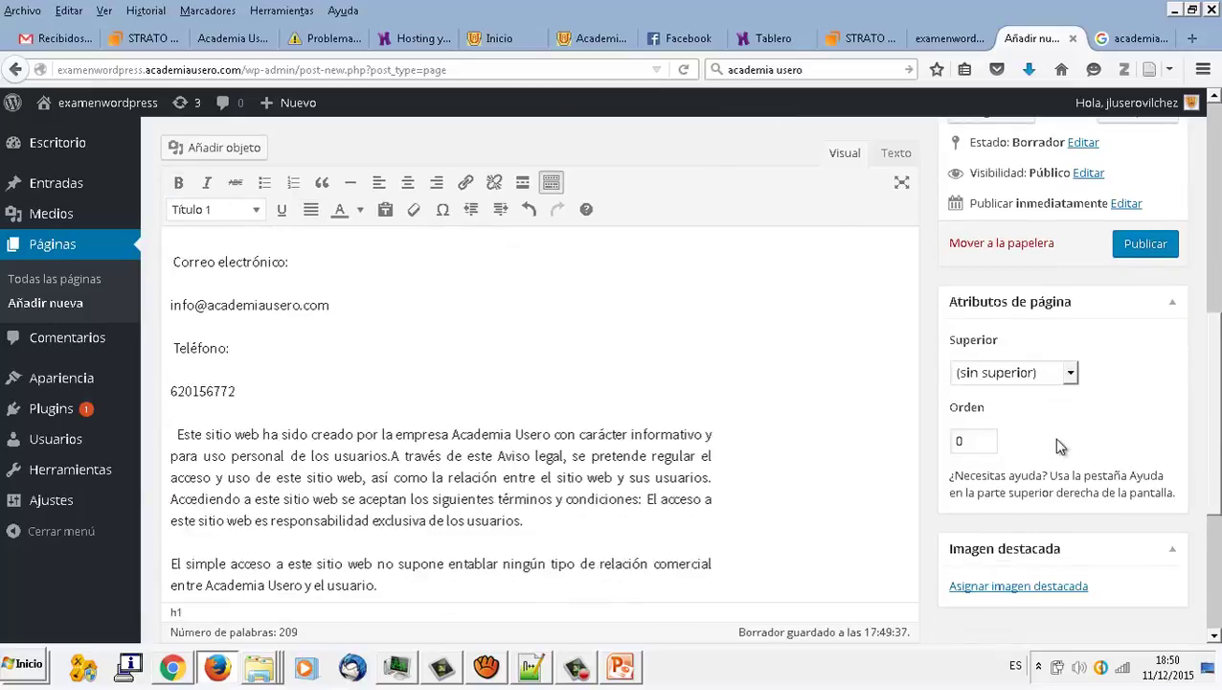
click(1023, 590)
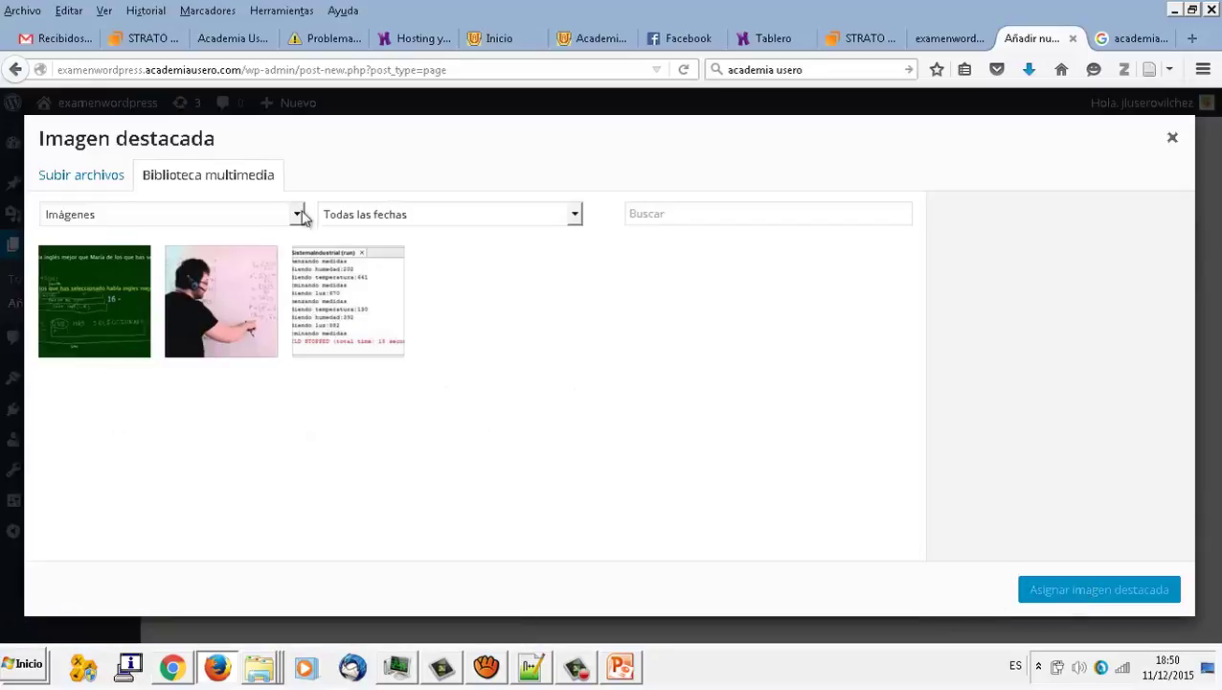
click(111, 180)
click(581, 407)
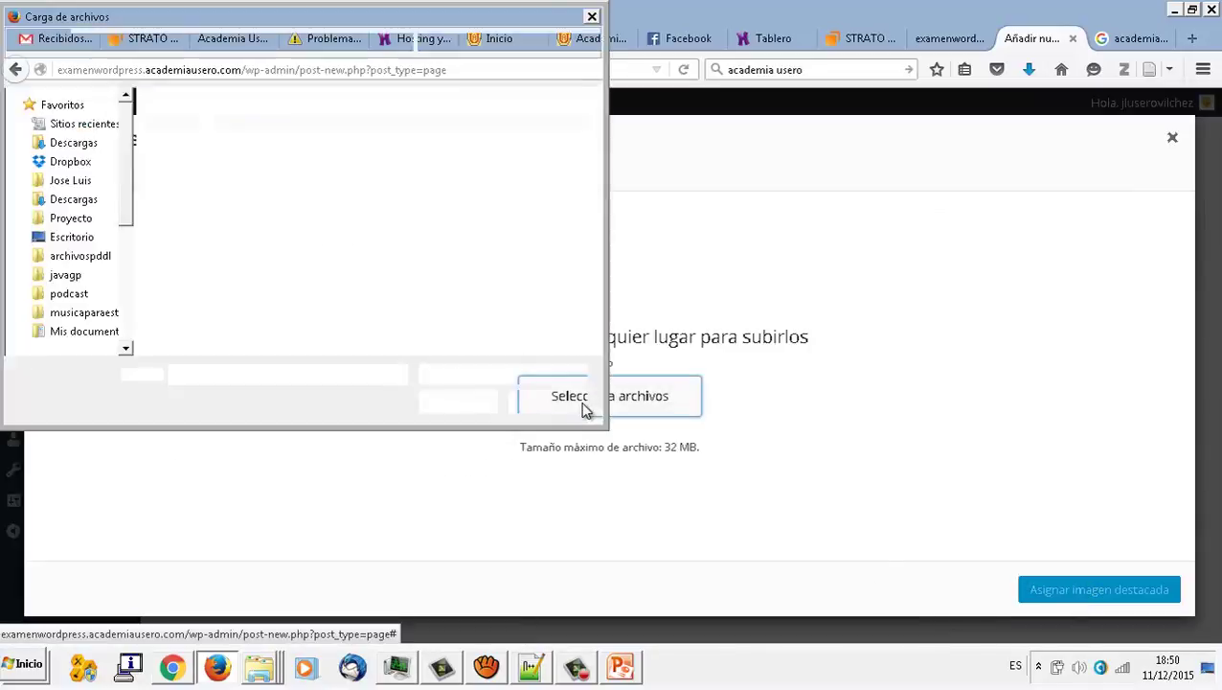
scroll(591, 313, down, 2)
click(414, 287)
click(458, 400)
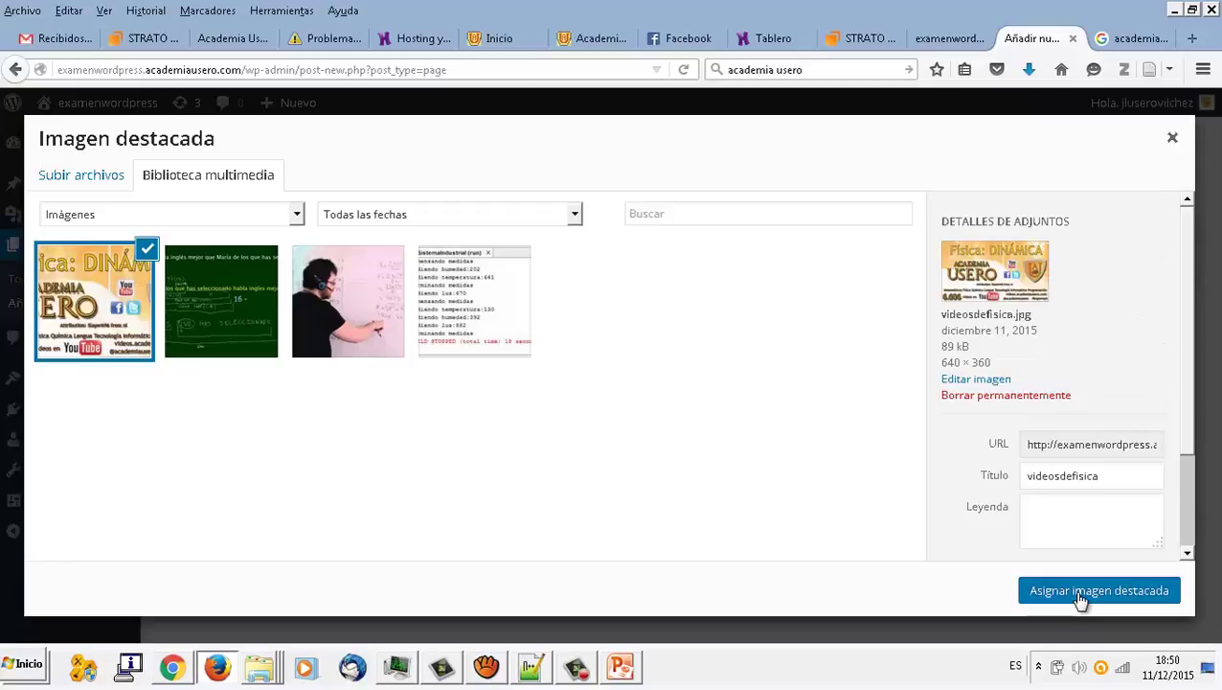
click(1080, 591)
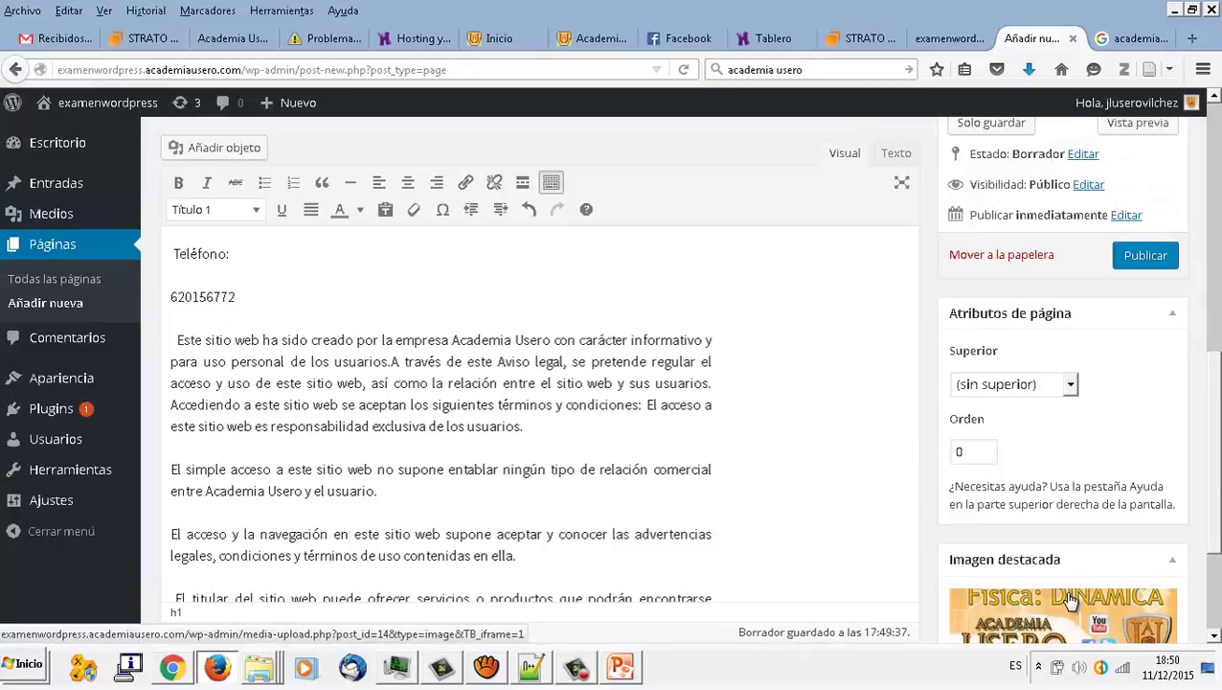
click(1146, 255)
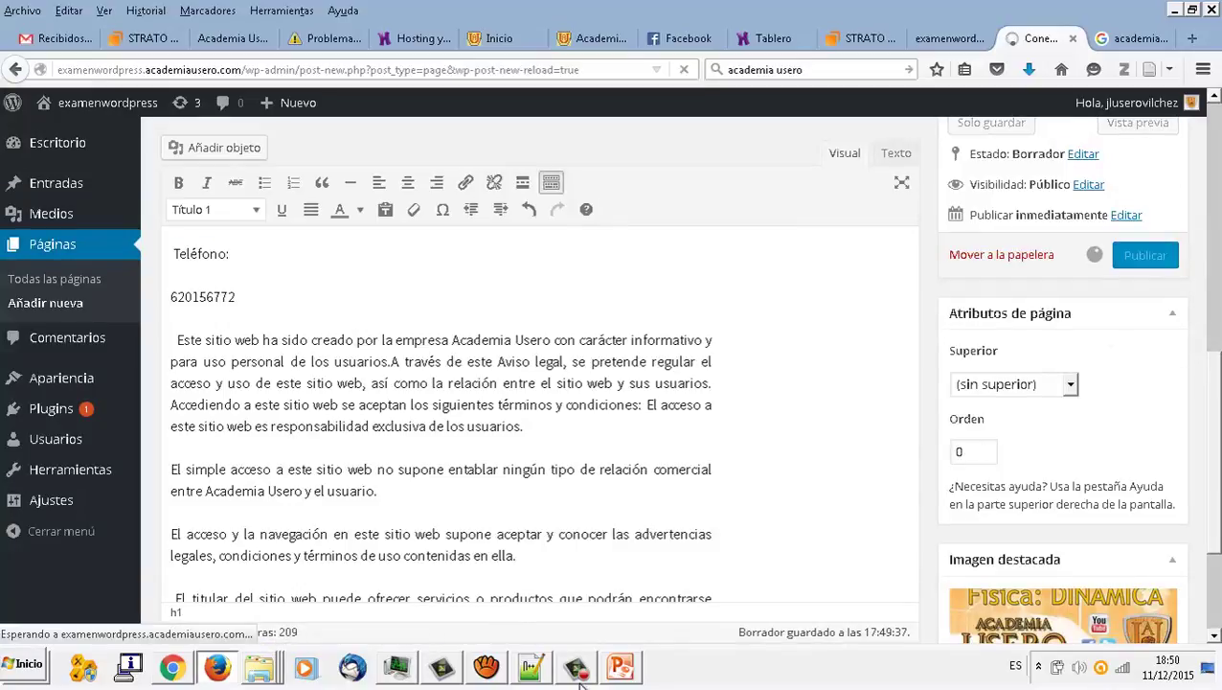
Switch to the PowerPoint notes and review the slide "4. Crear las páginas".
click(638, 675)
click(72, 340)
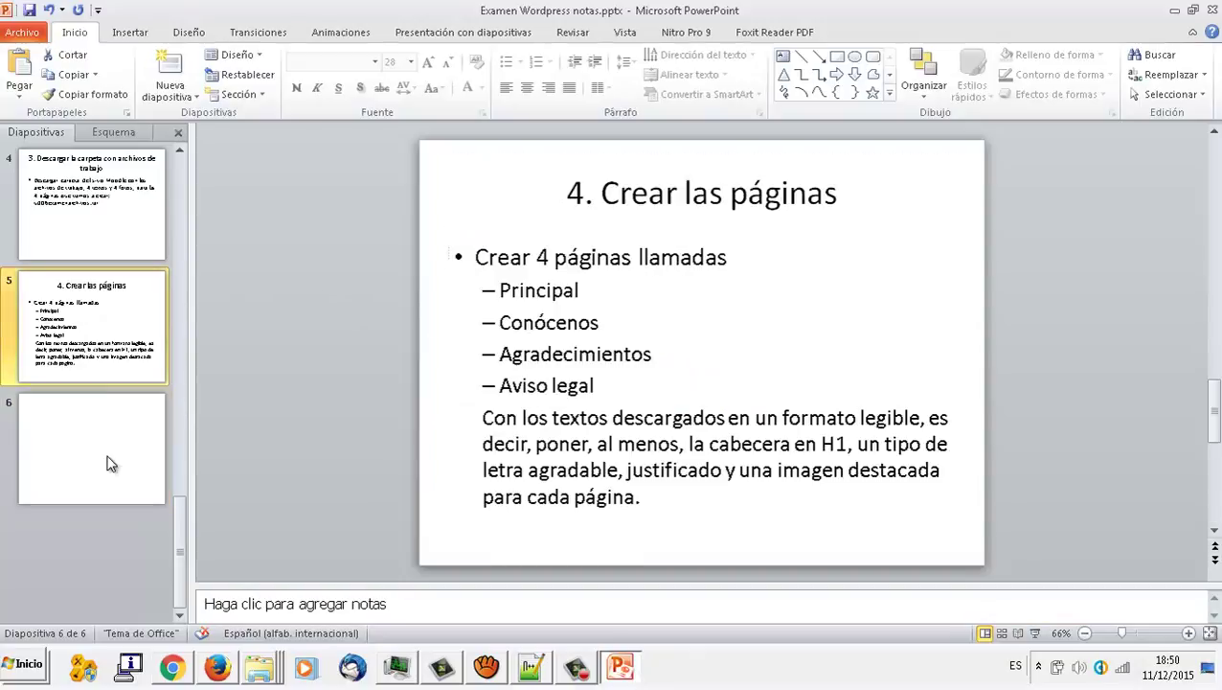
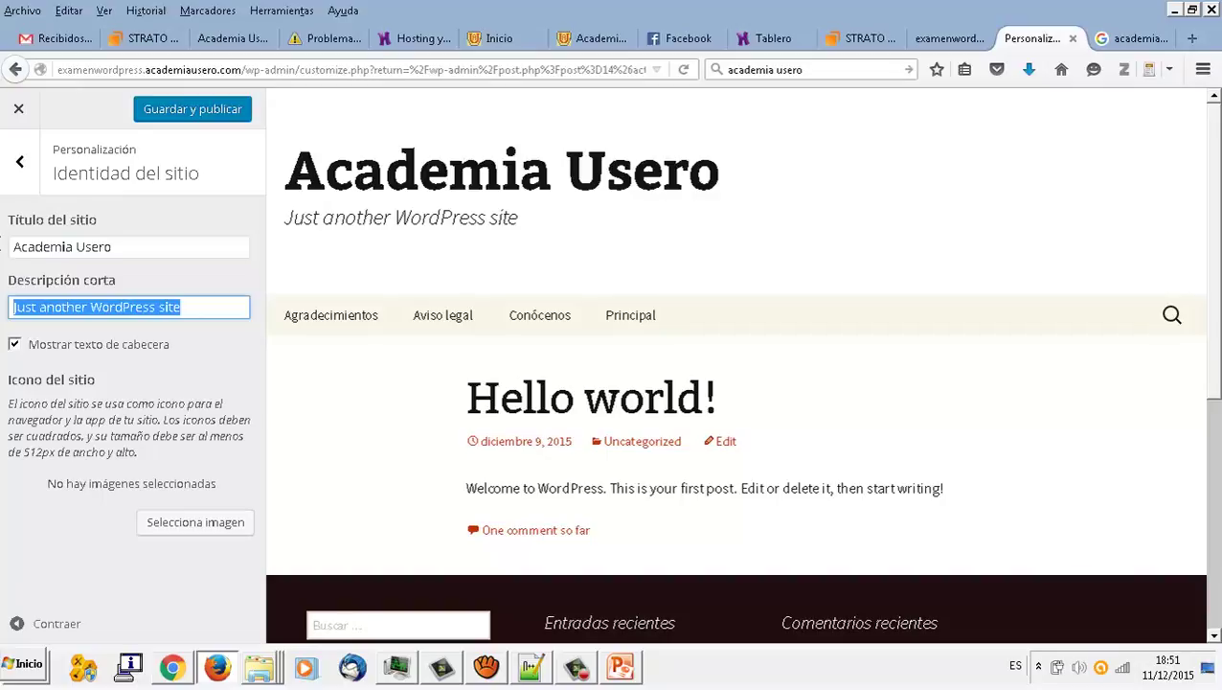
Set the site's short description to "La mejor del mundo entero".
text(La mejor del mu)
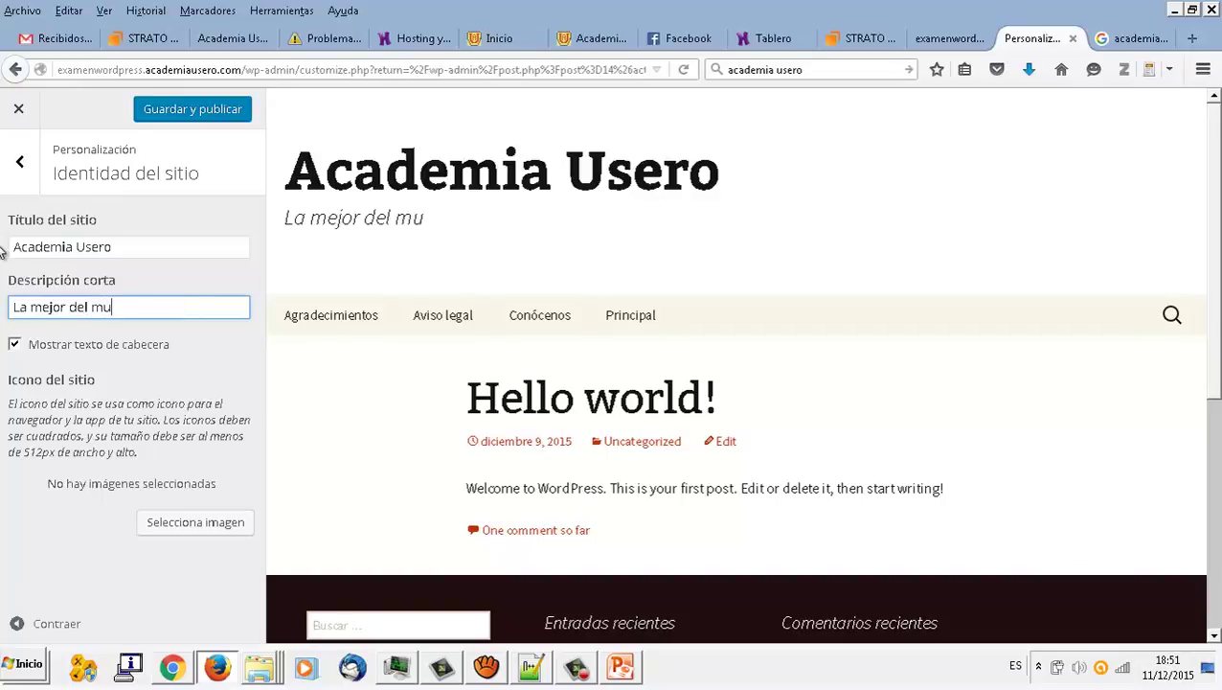
text(ndo entero)
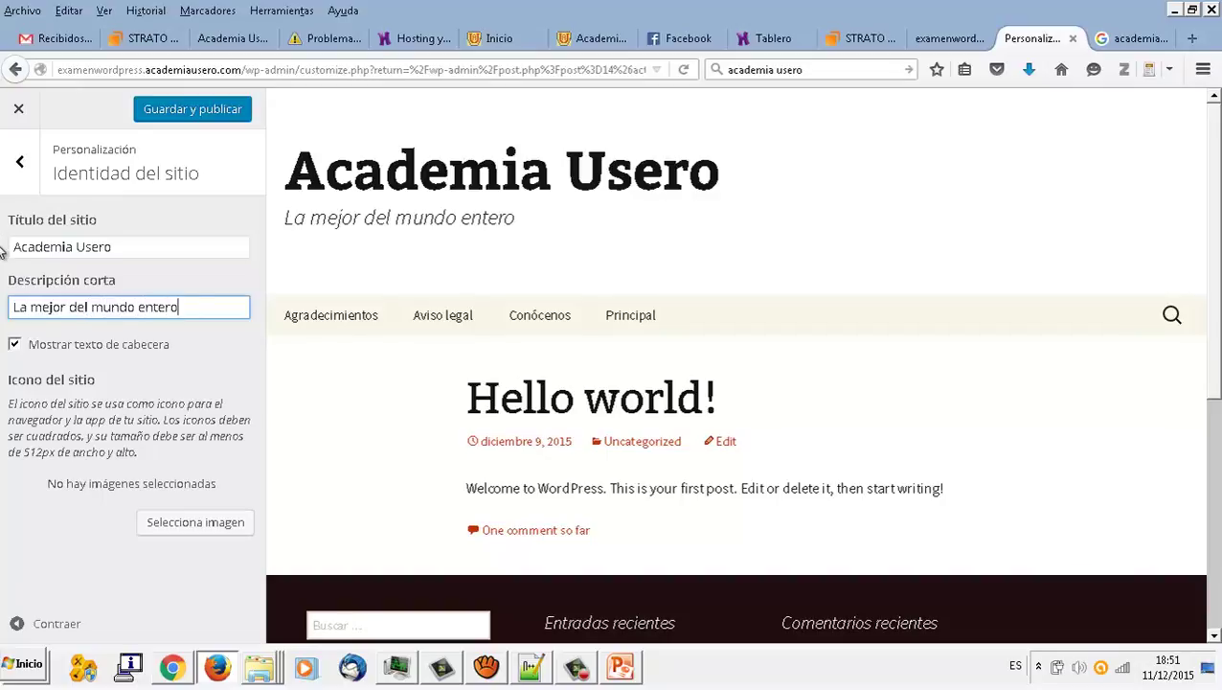
Switch to the PowerPoint notes and change slide 6's title to "5. Cambiar título del sitio y descripción corta".
click(623, 668)
drag(646, 198, 924, 202)
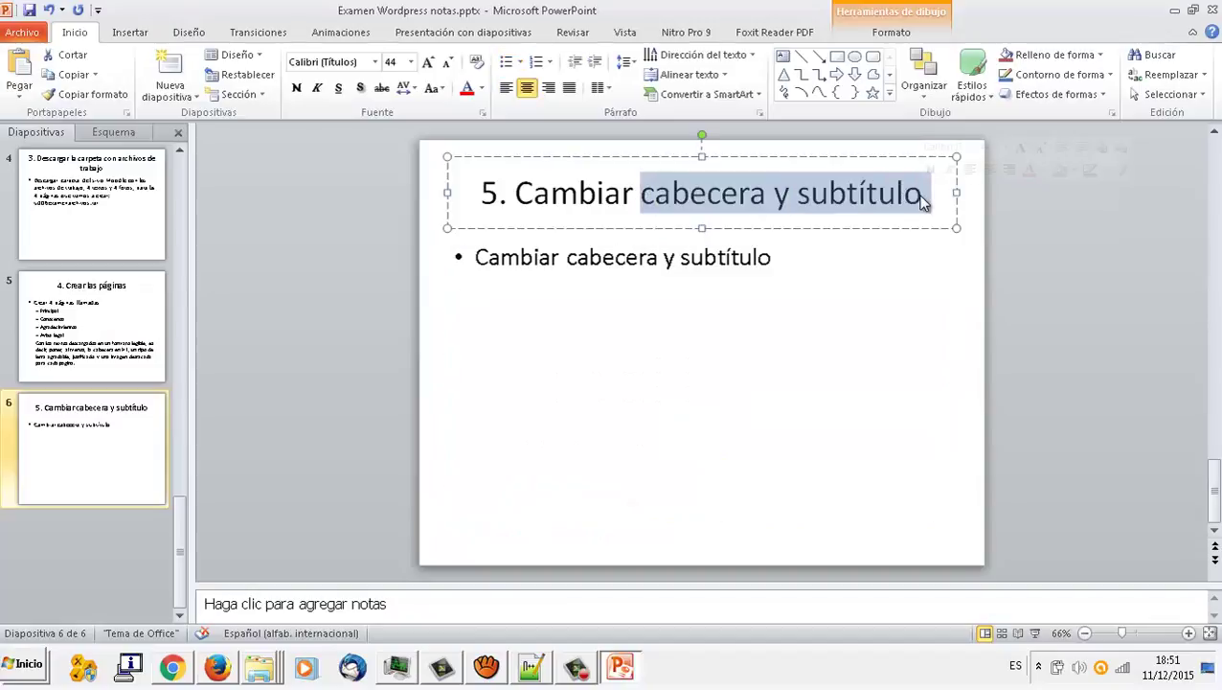
text(título del sit)
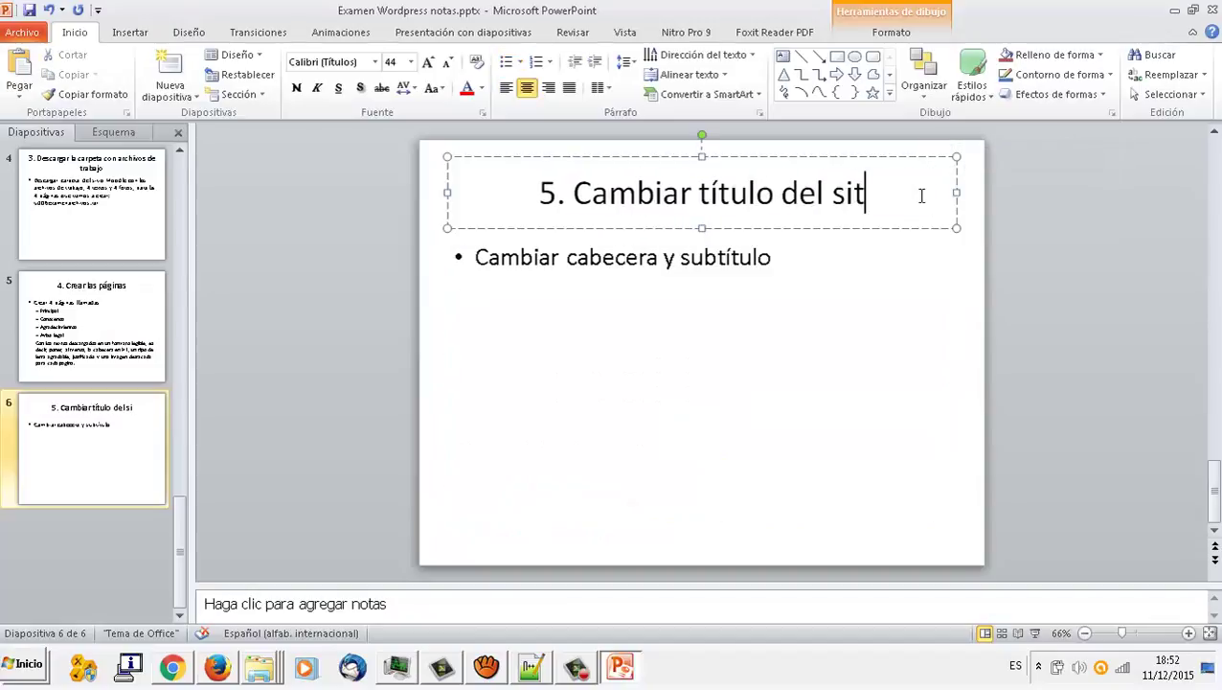
text(io y descrip)
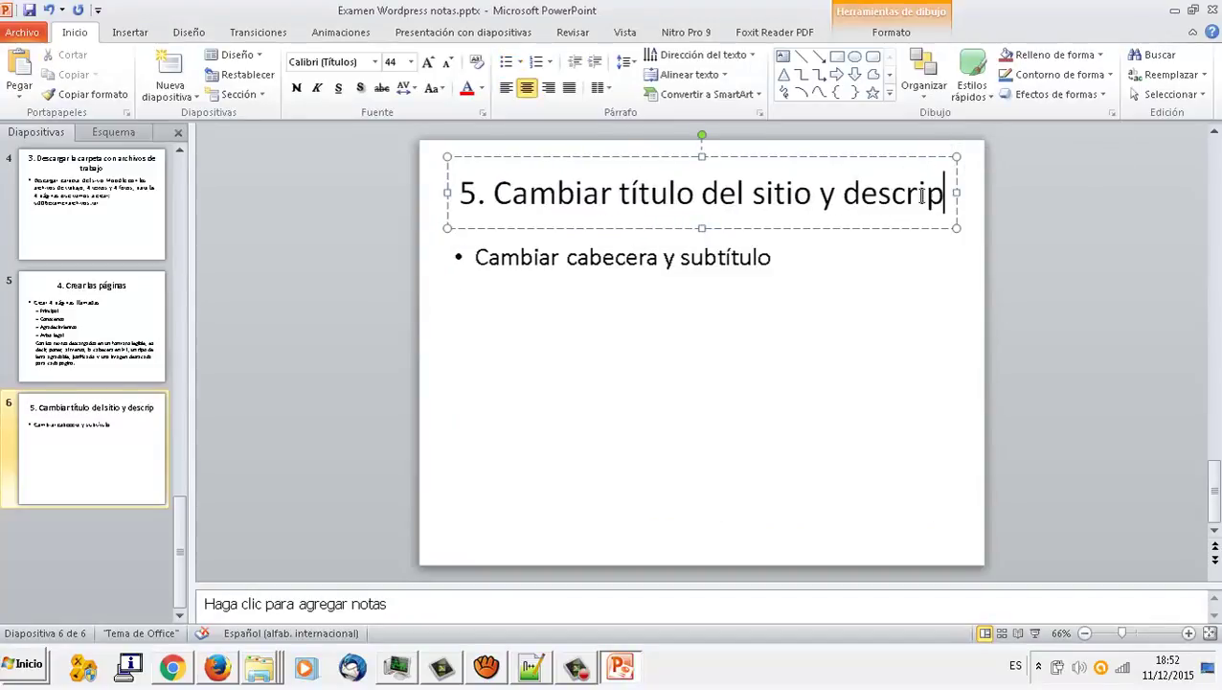
text(ción corta)
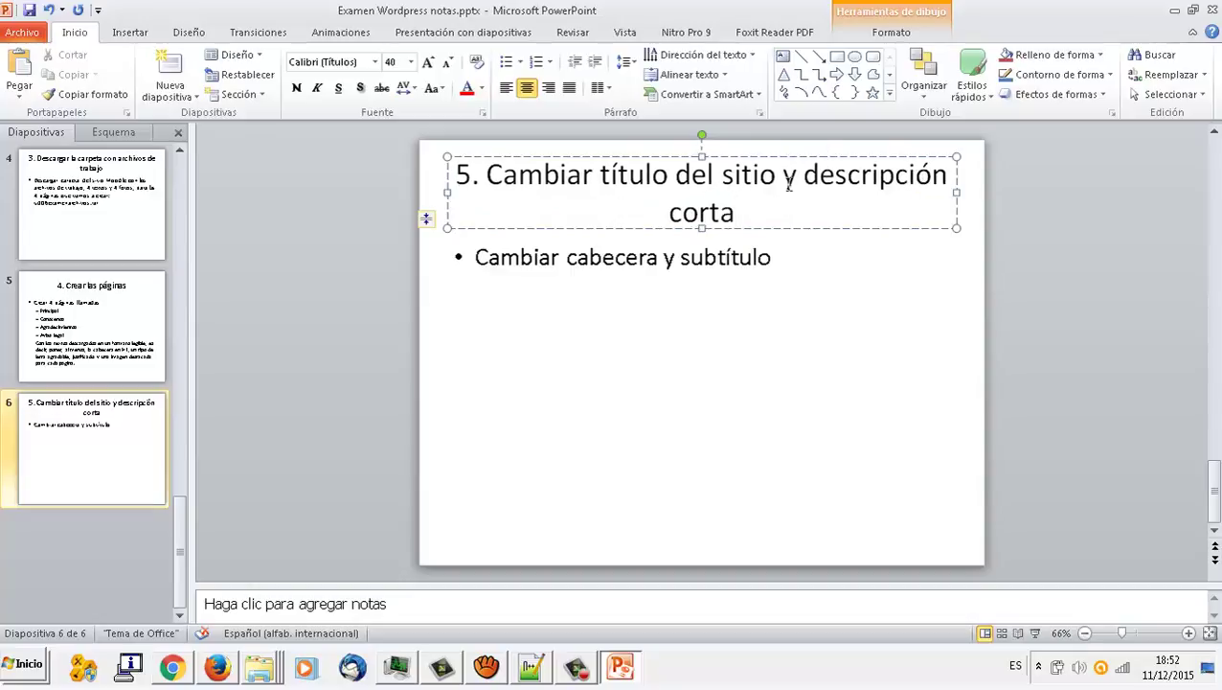
Change slide 6's bullet to "Cambiar título del sitio y descripción corta" and add a new slide after it.
drag(567, 257, 774, 258)
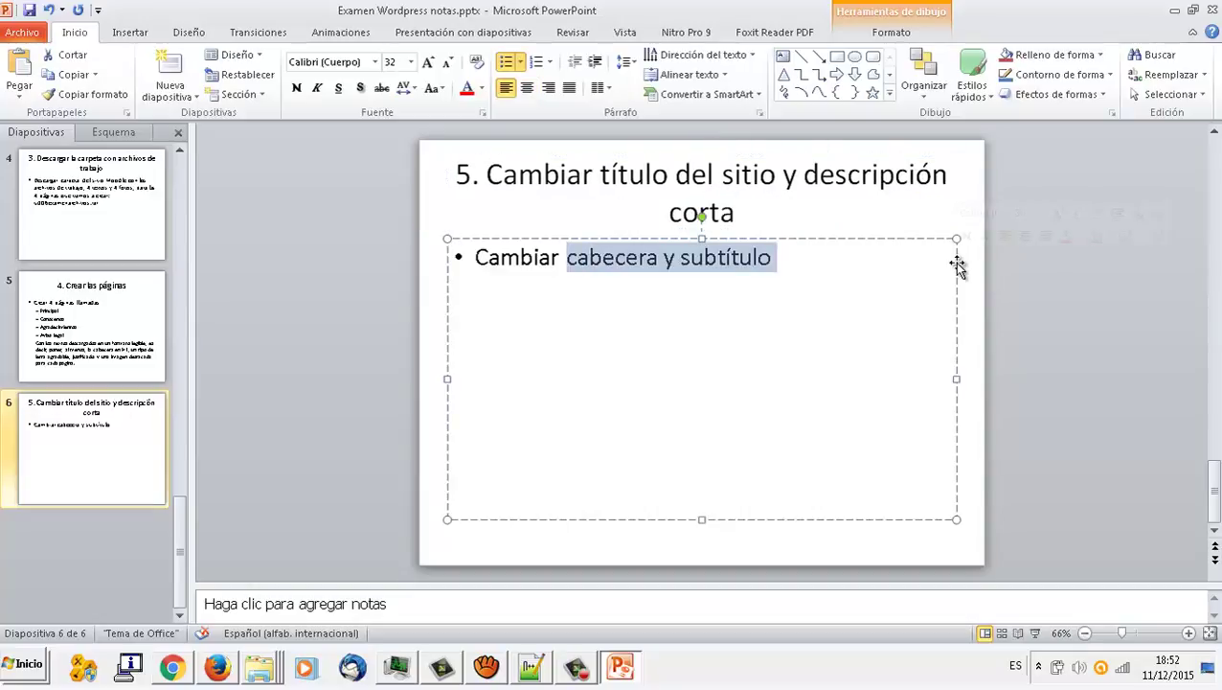
text(título del sitio y d)
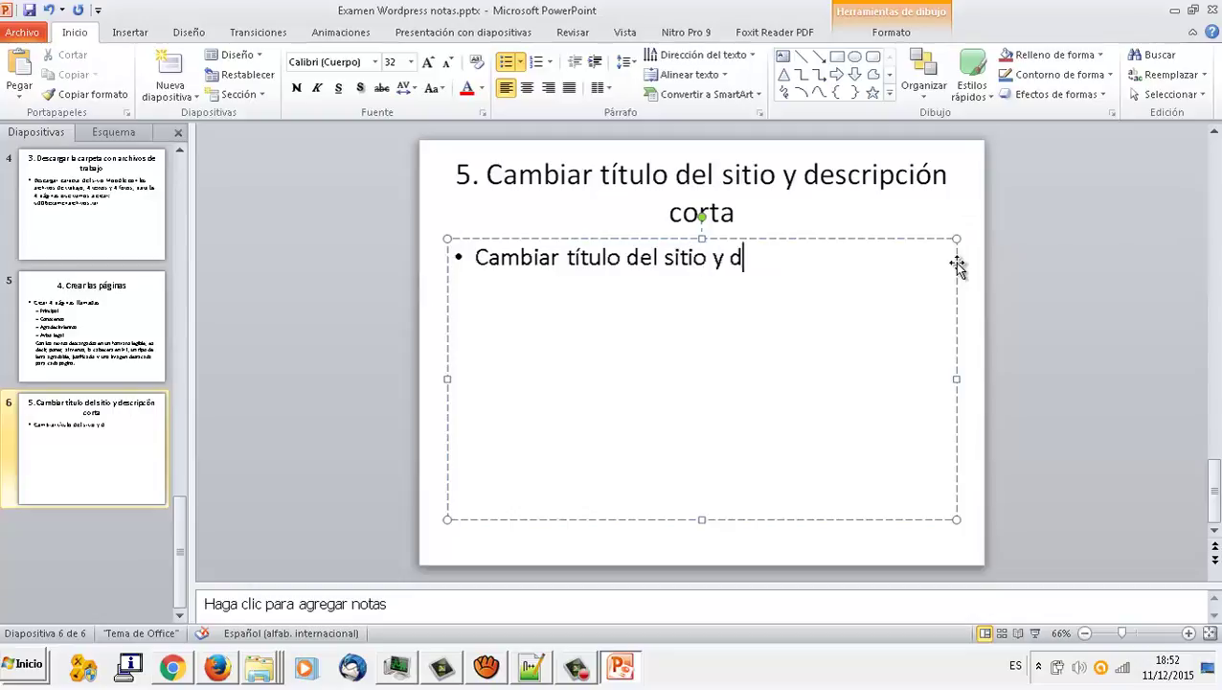
text(escripción corta)
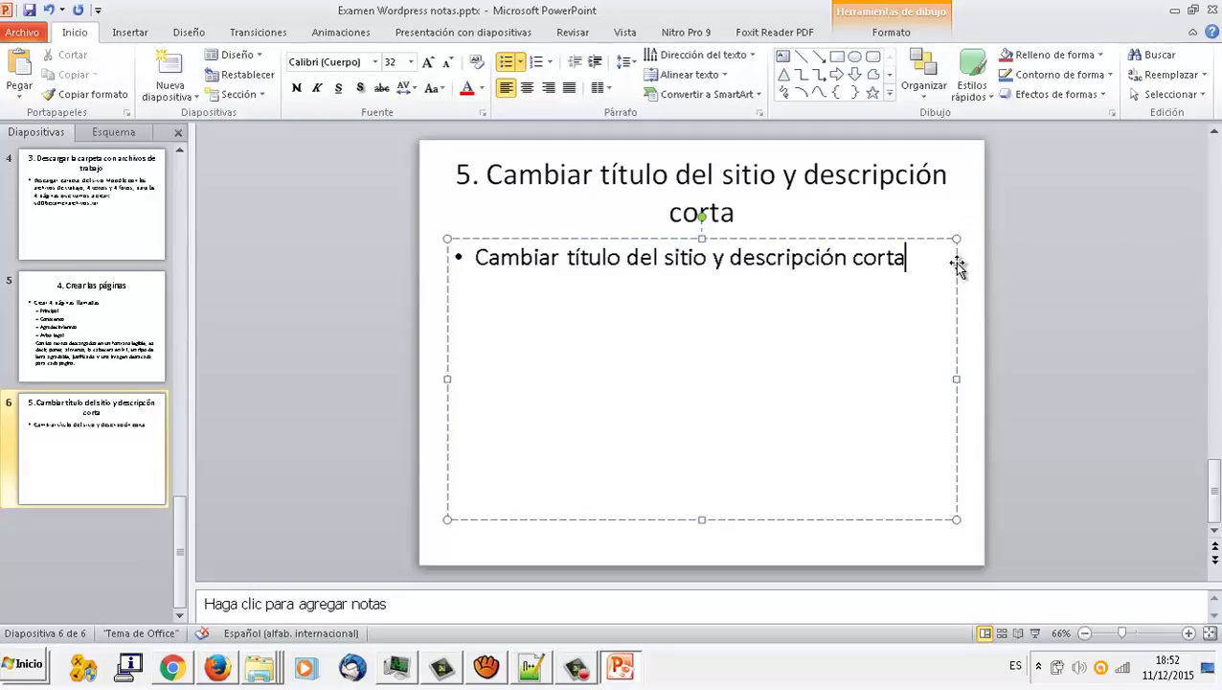
click(169, 67)
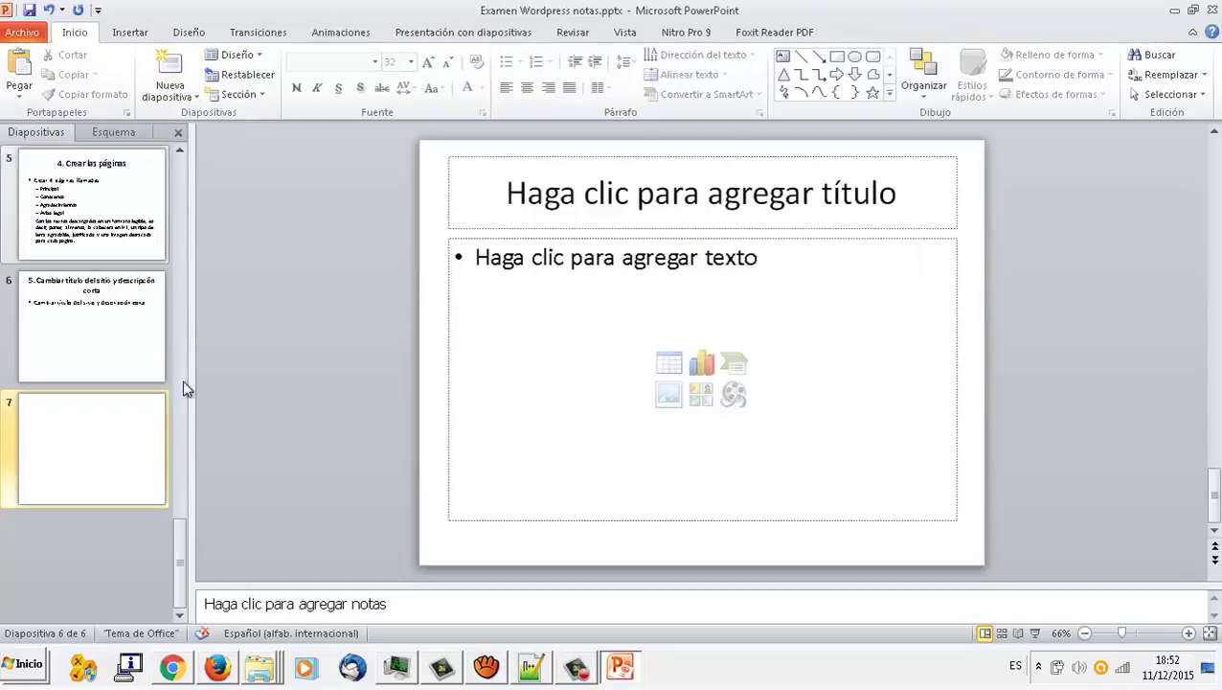
Switch back to the WordPress customizer in Firefox and set the second suggested image, the orange zigzag pattern, as the header image.
click(216, 666)
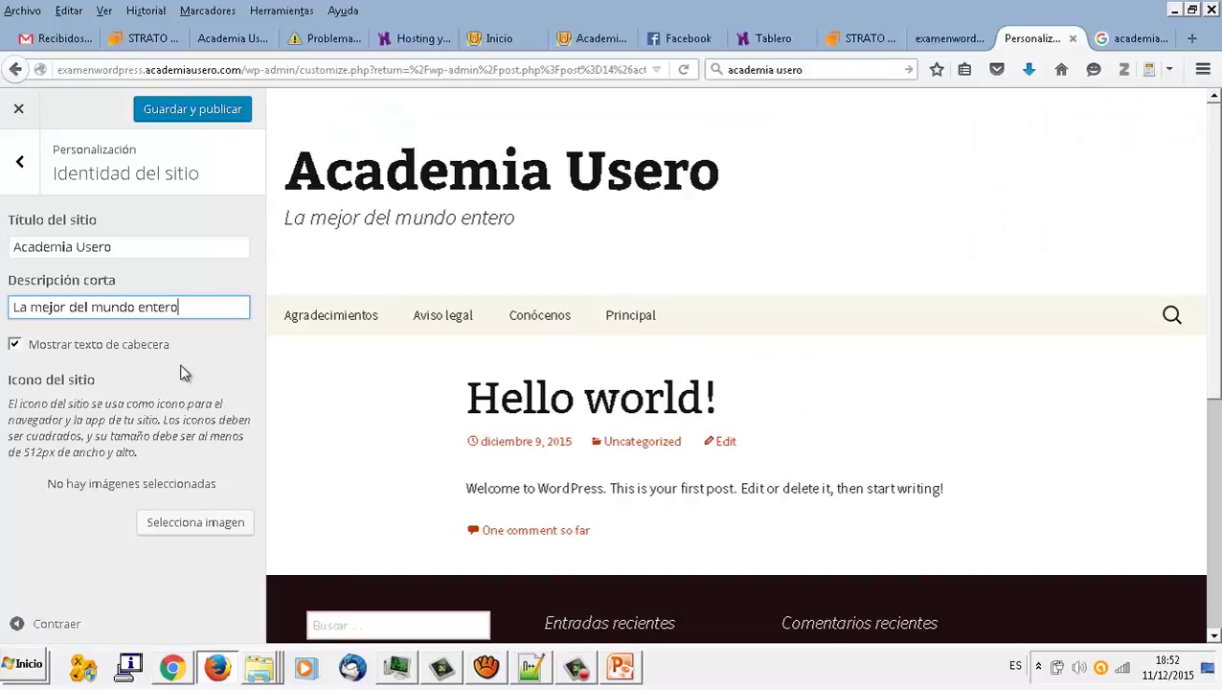
key(Tab)
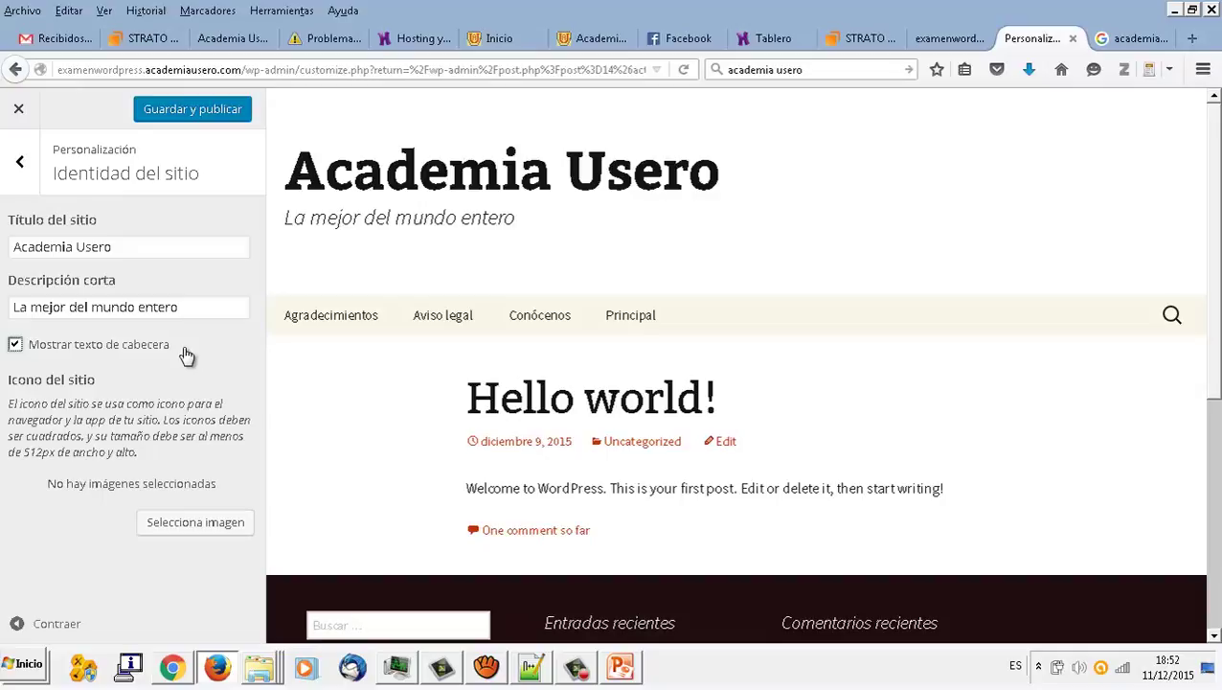
click(26, 172)
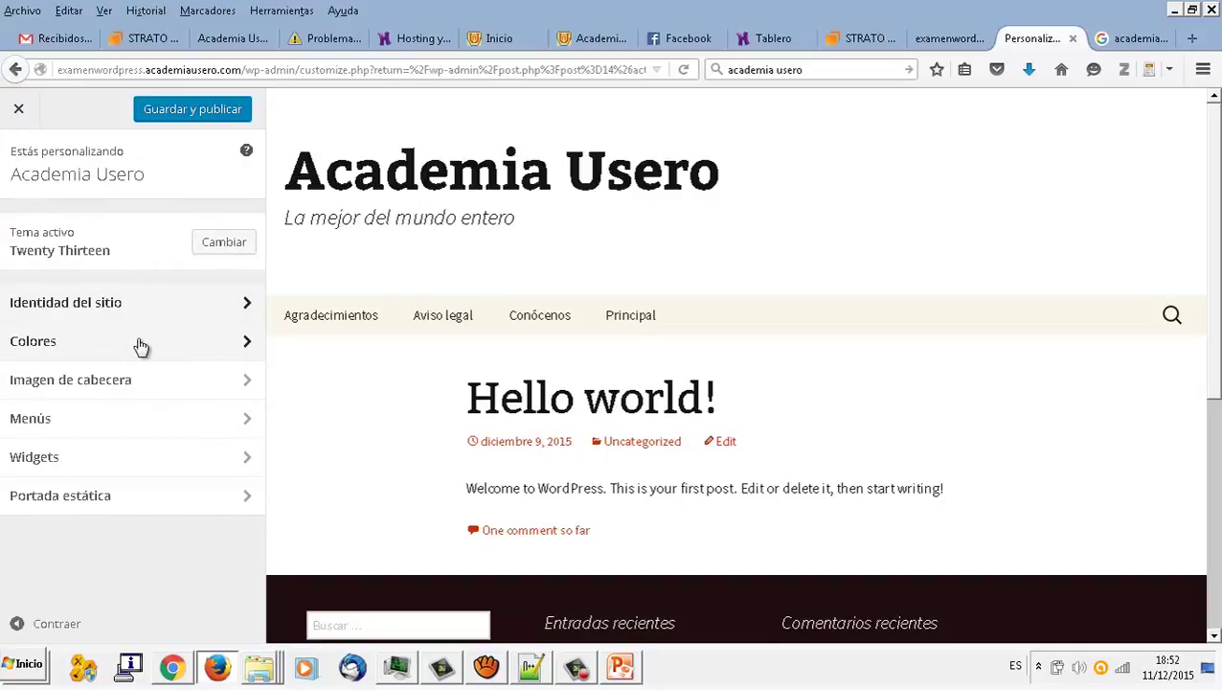
click(138, 345)
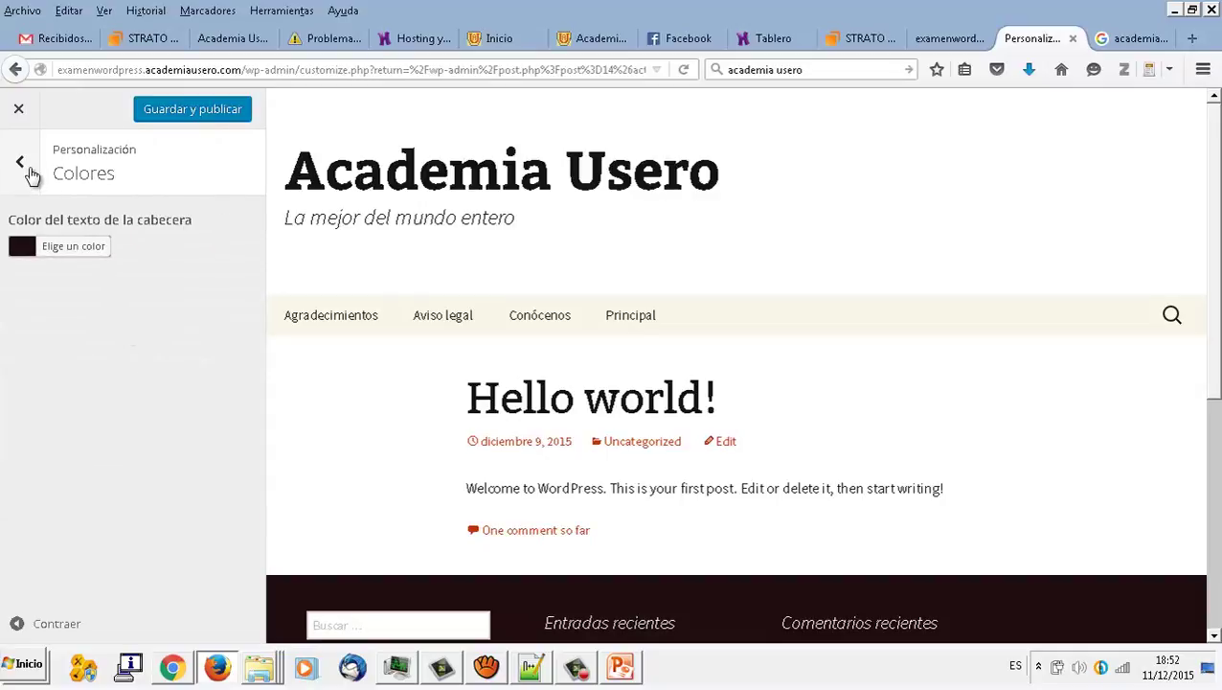
click(27, 172)
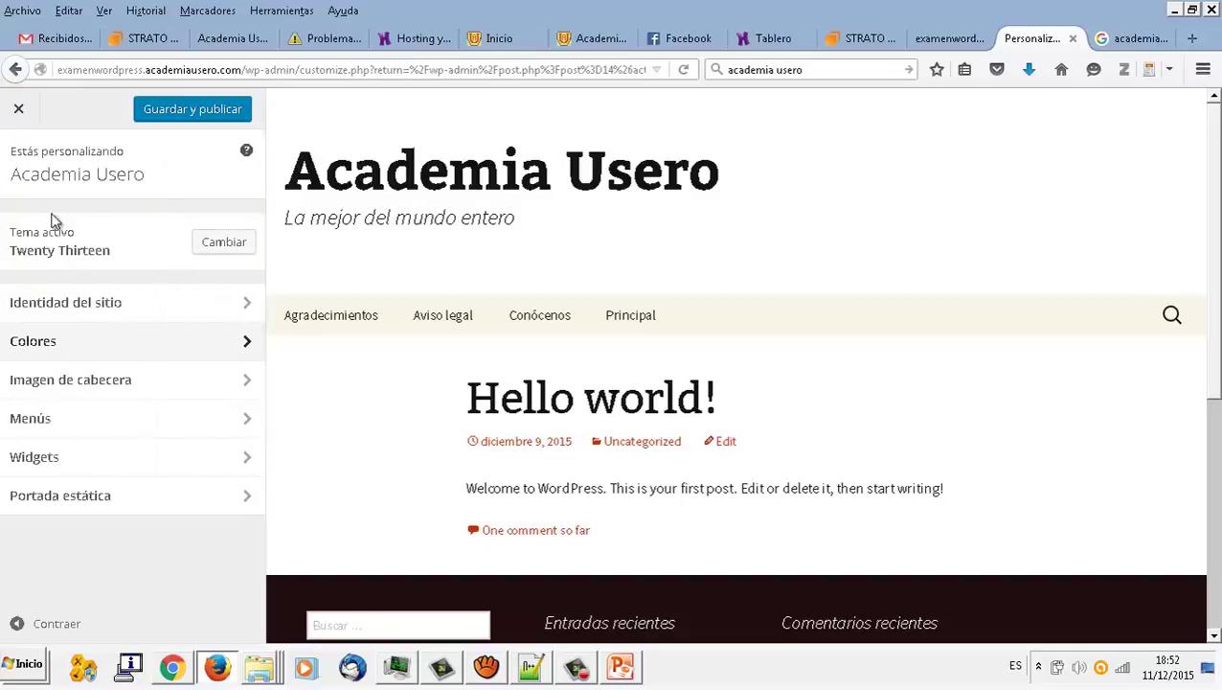
click(119, 380)
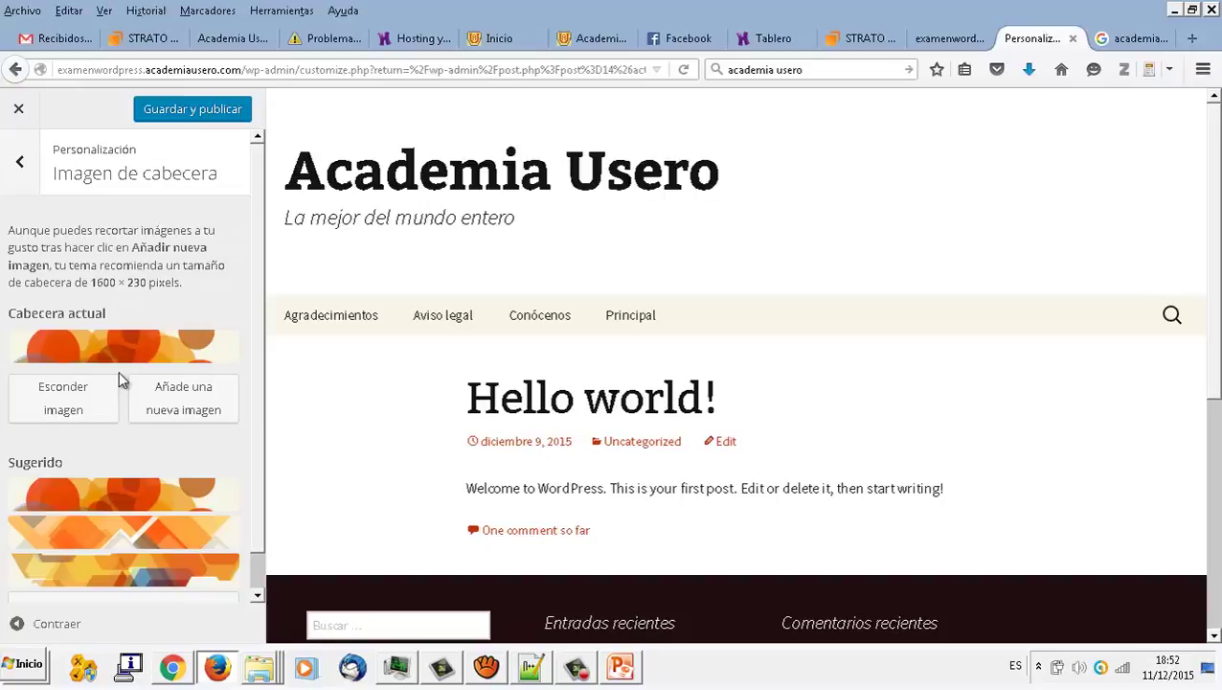
scroll(109, 307, down, 1)
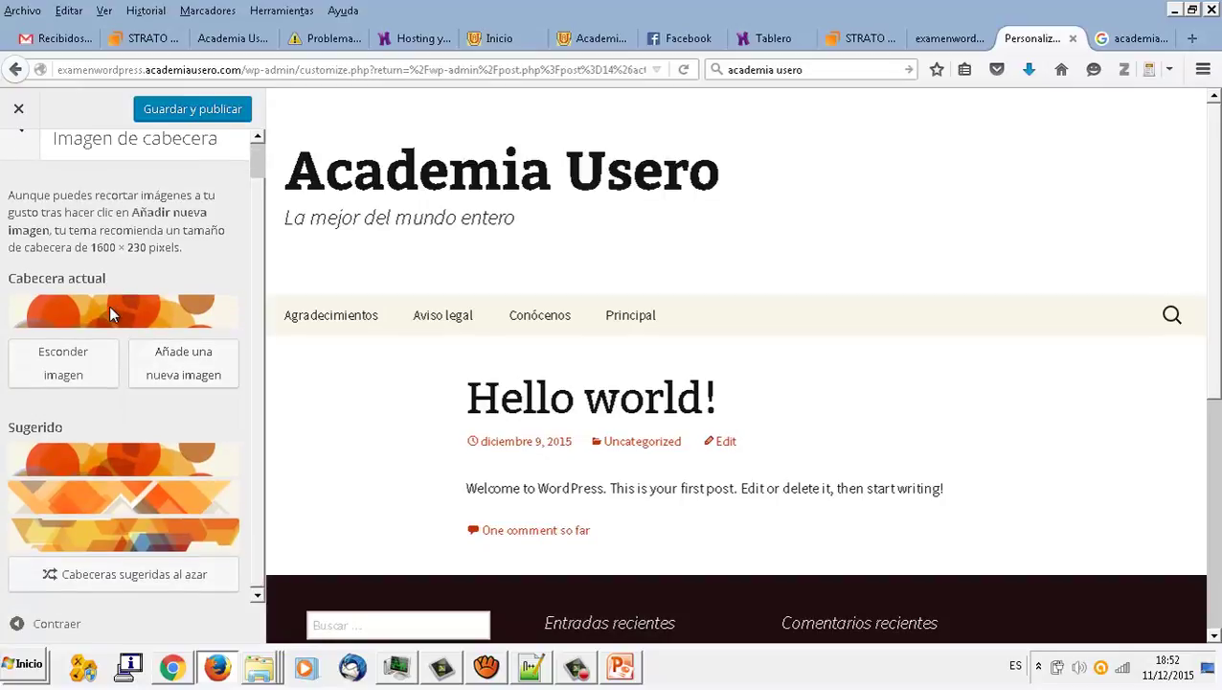
click(112, 502)
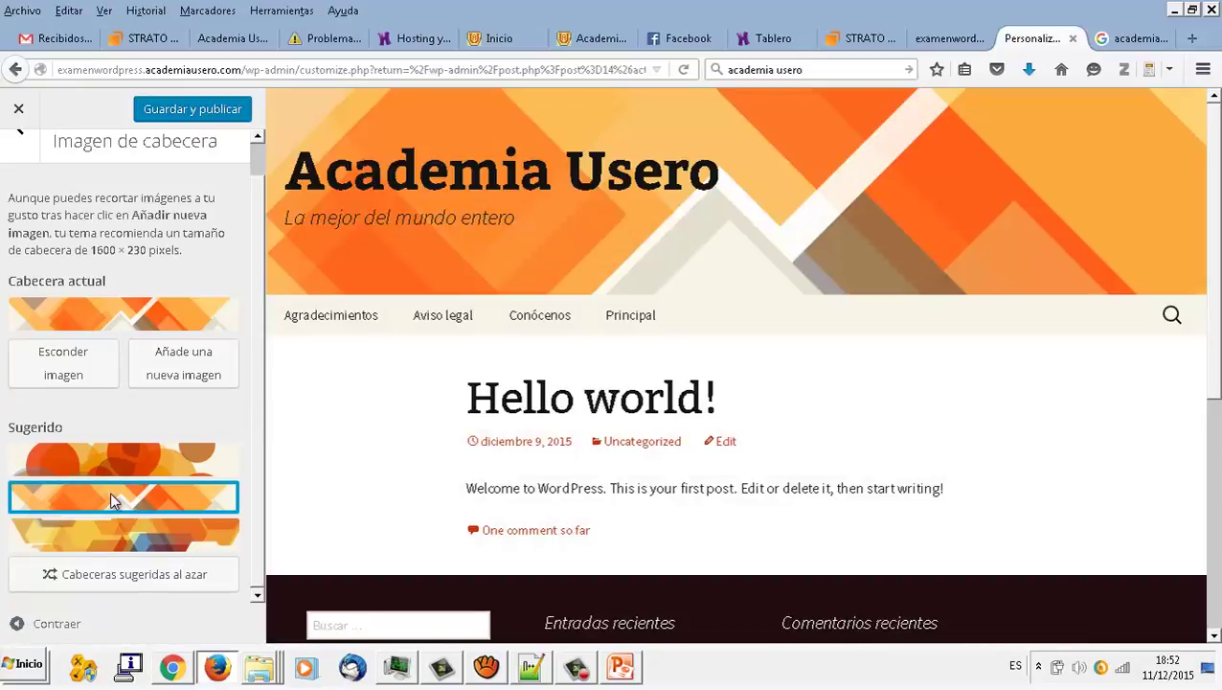
Switch to the PowerPoint notes and title slide 7 "6. Elegir una imagen de cabecera".
click(636, 678)
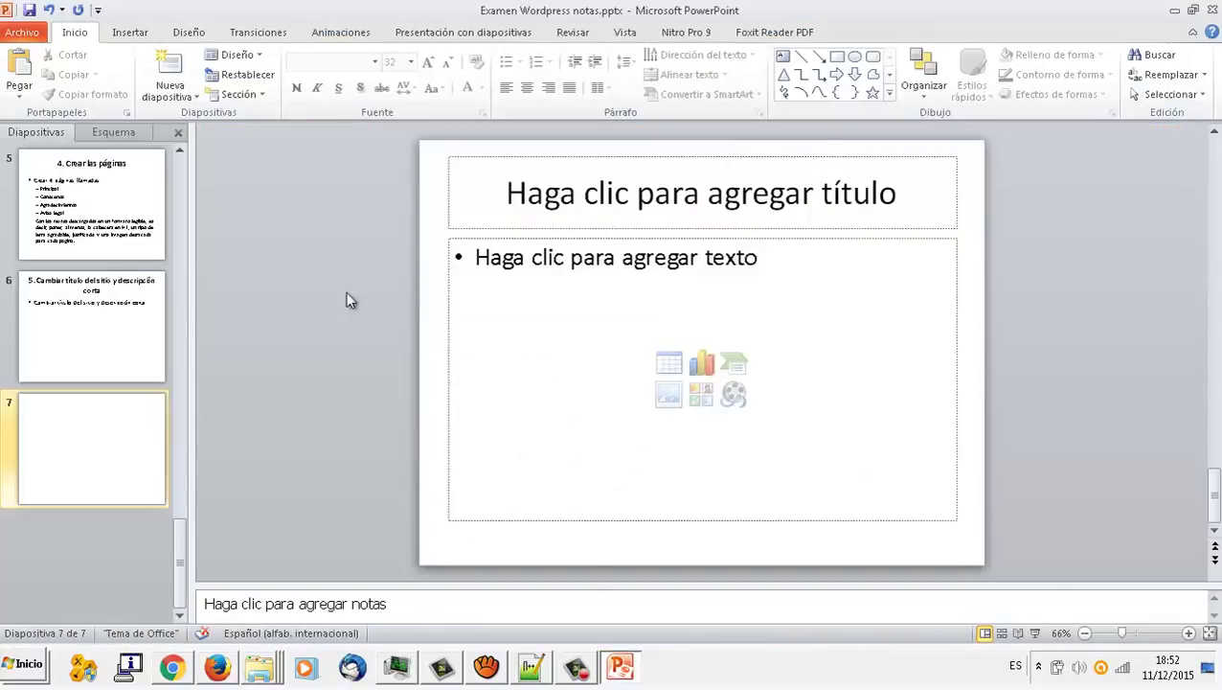
click(95, 330)
click(99, 441)
click(745, 202)
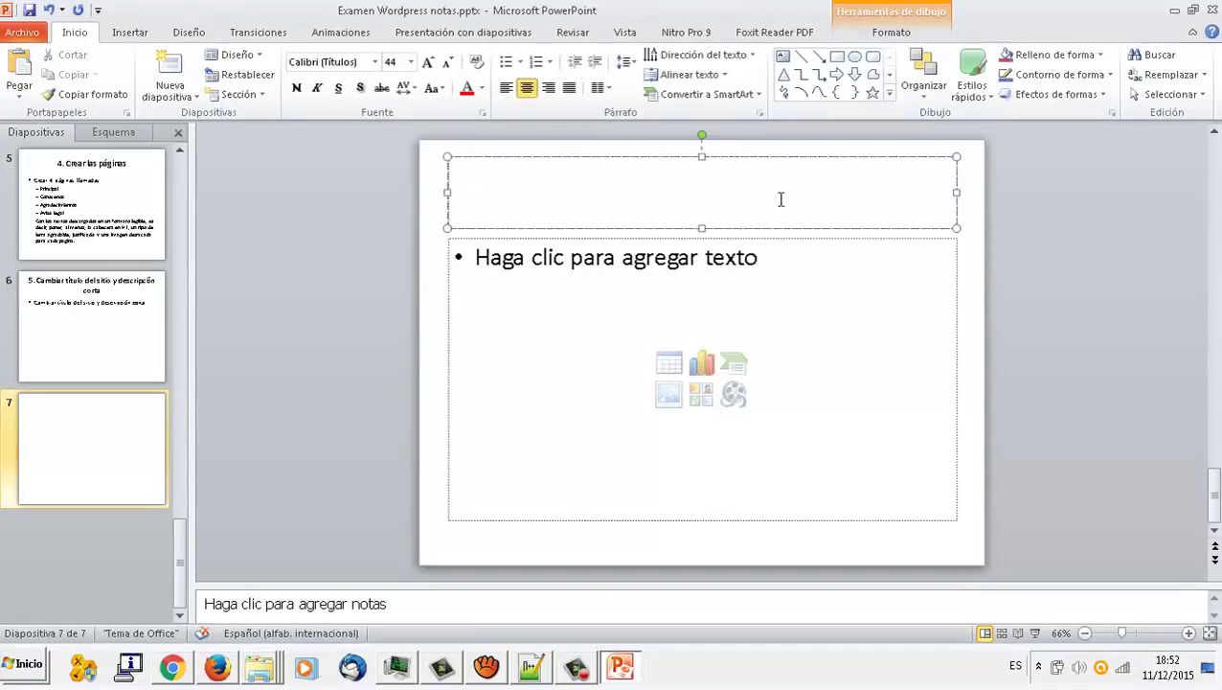
text(6. Elegir u)
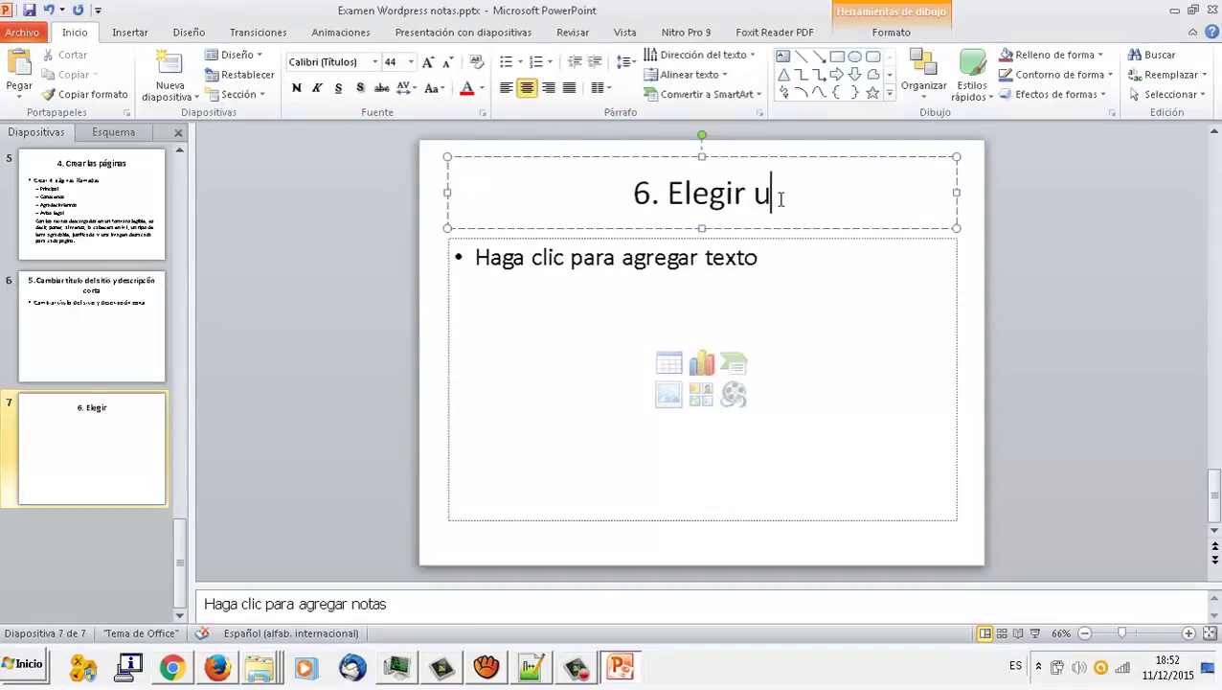
text(na imagen de )
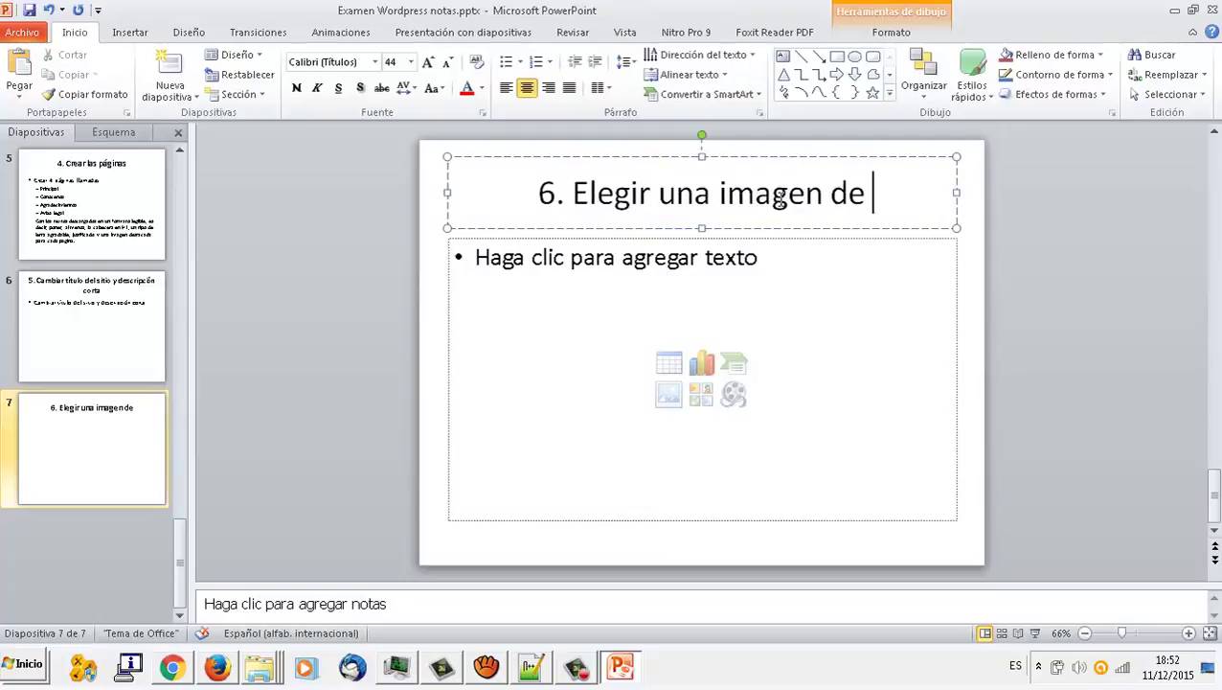
text(cabecera)
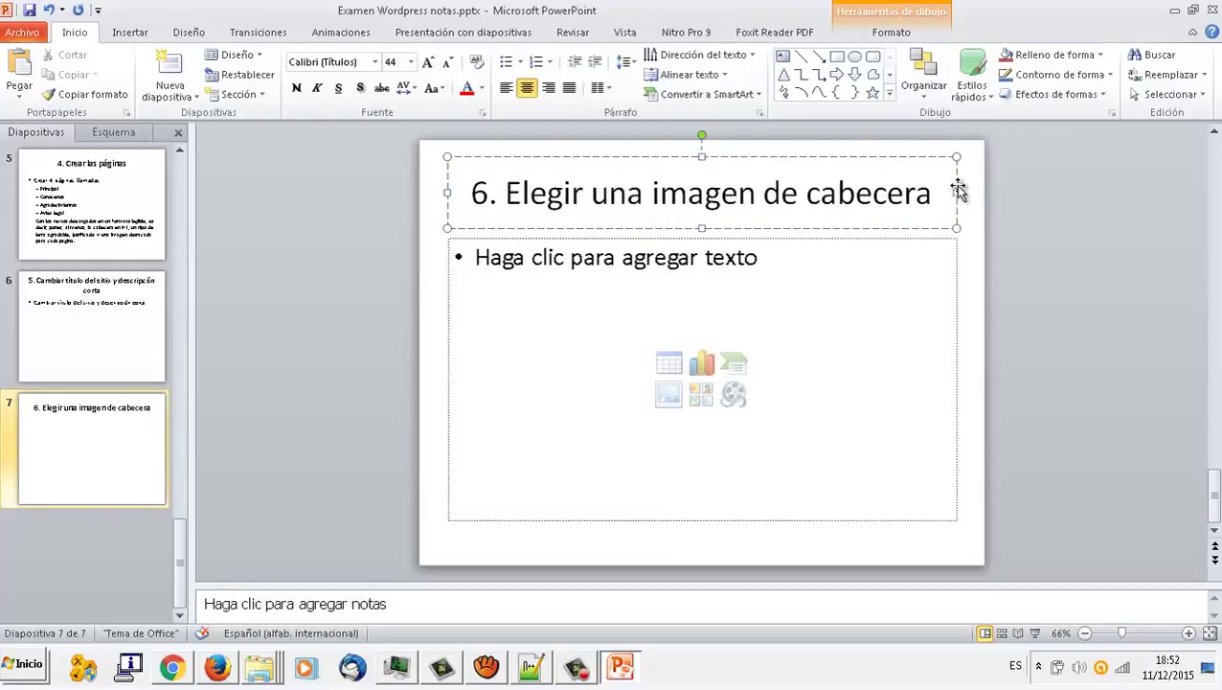
Copy the title's wording into slide 7's body and extend it to "Elegir una imagen de cabecera de las que vienen con el tema".
drag(959, 190, 511, 207)
key(ctrl+c)
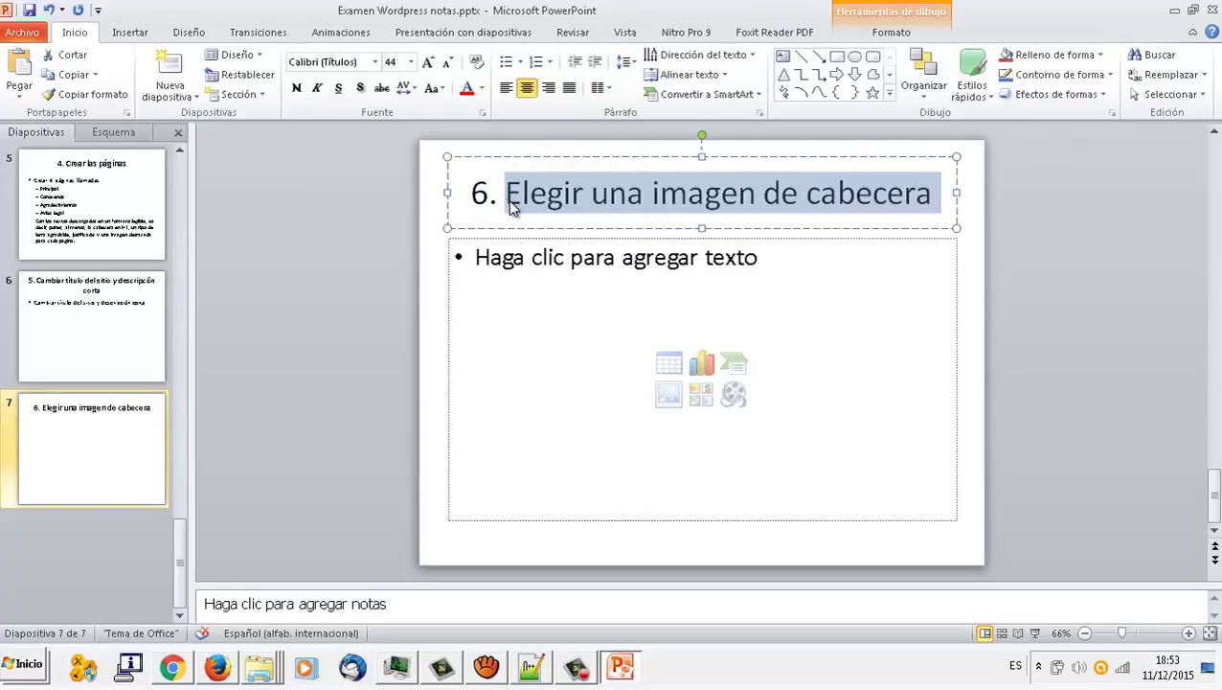
click(573, 277)
key(ctrl+v)
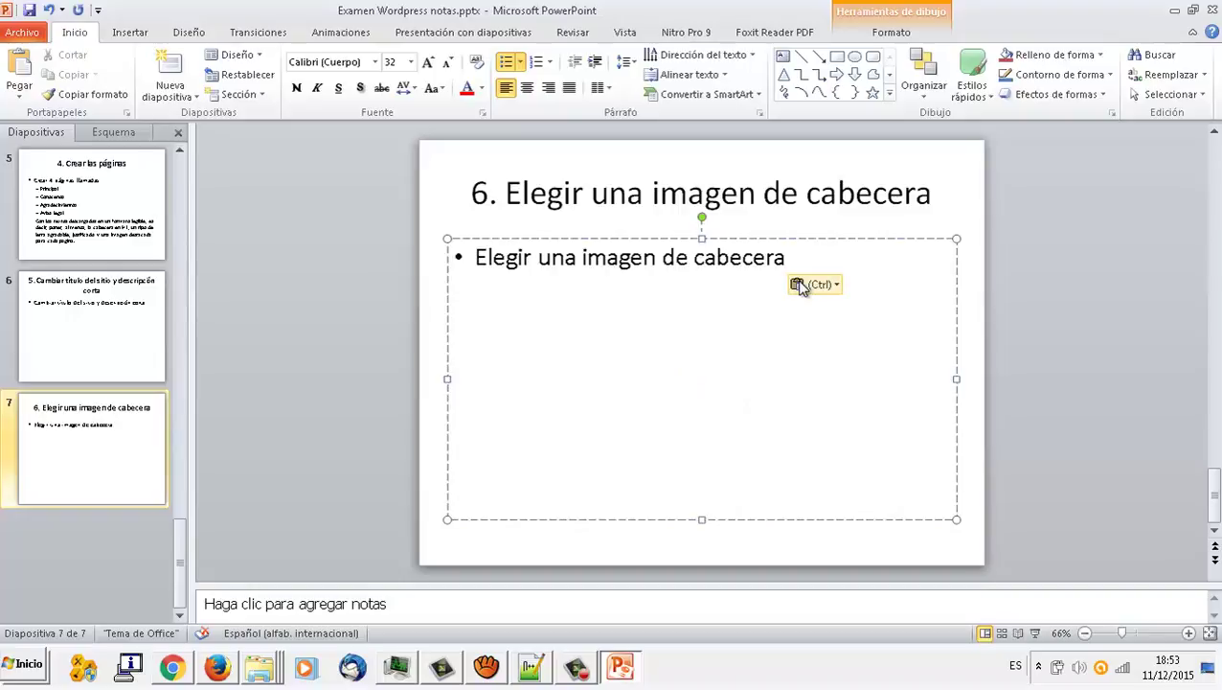
text(de las que vienen con el te3ma)
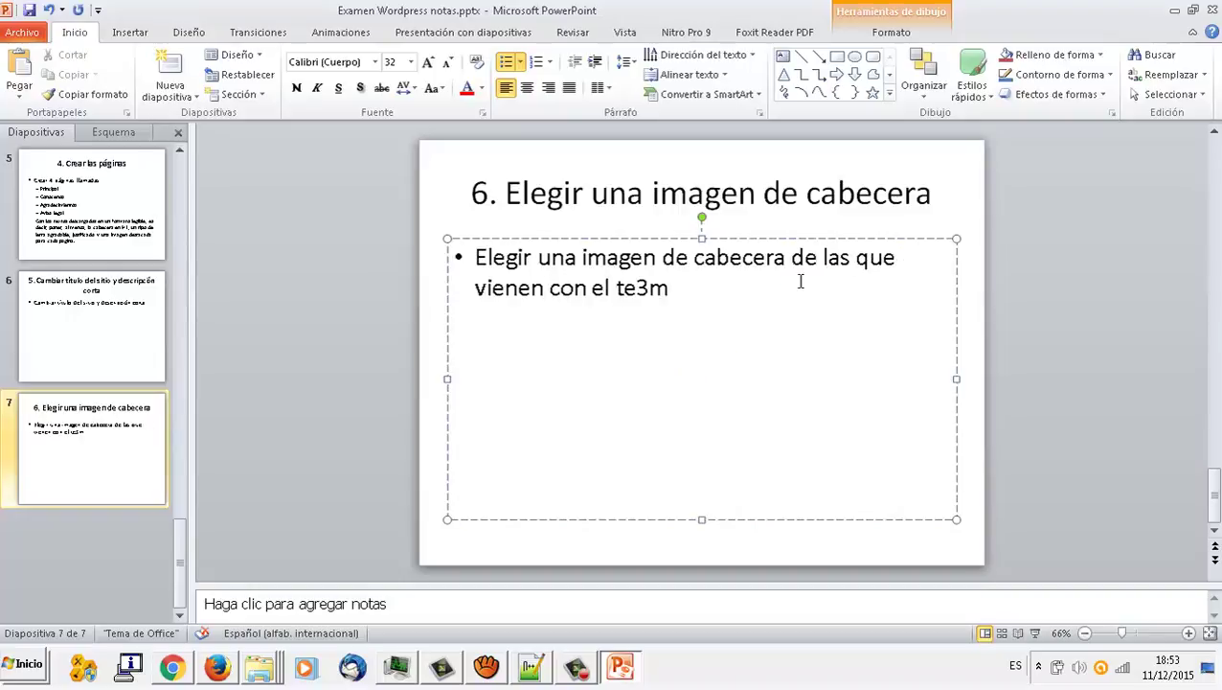
key(BackSpace)
key(BackSpace)
text(ma)
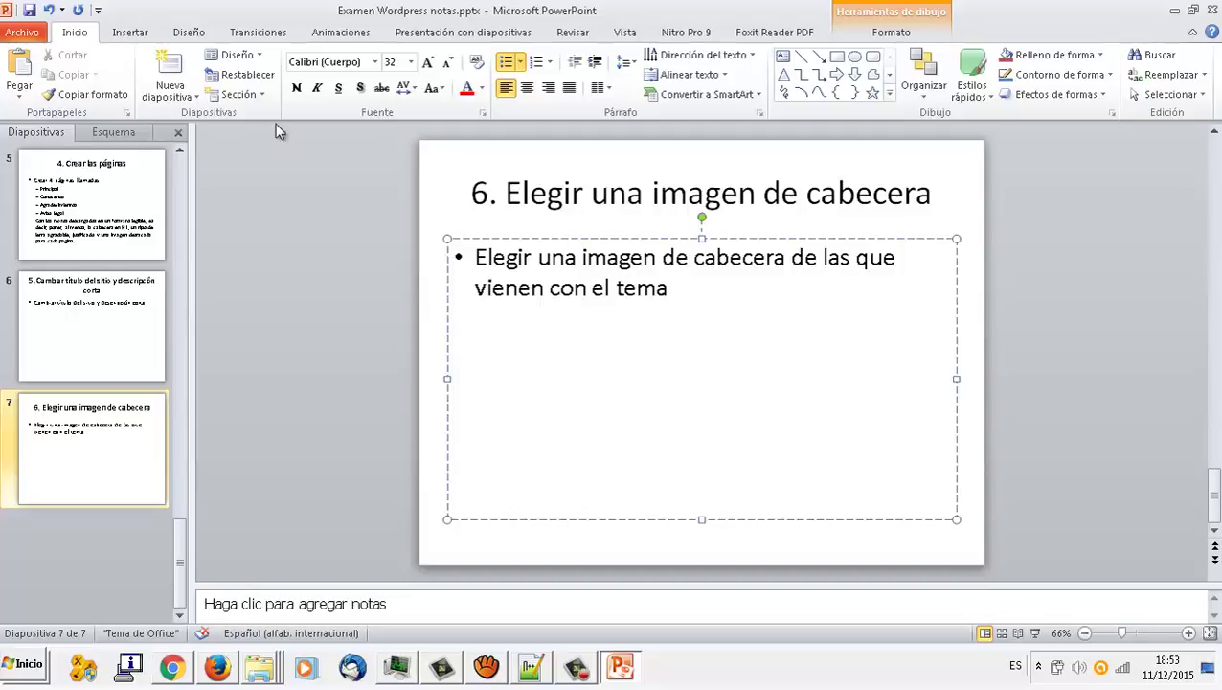
Add a slide after slide 7 and, back in the WordPress customizer in Firefox, set the static page Principal as the front page.
click(171, 71)
click(218, 664)
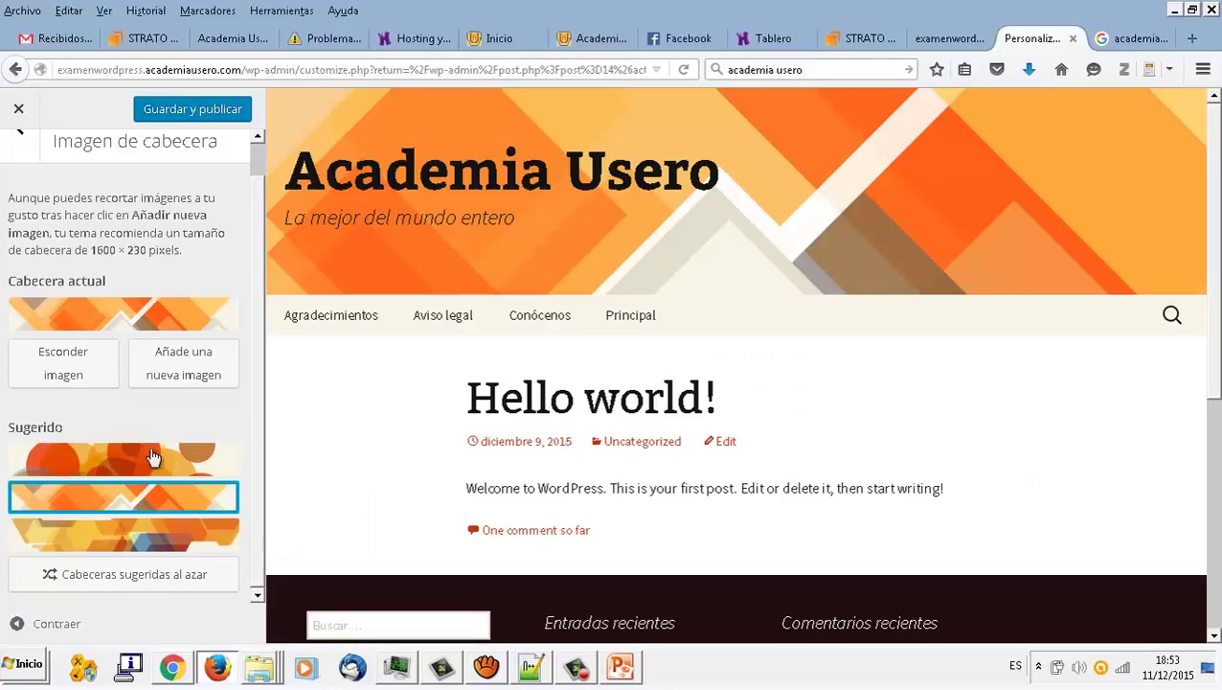
click(19, 128)
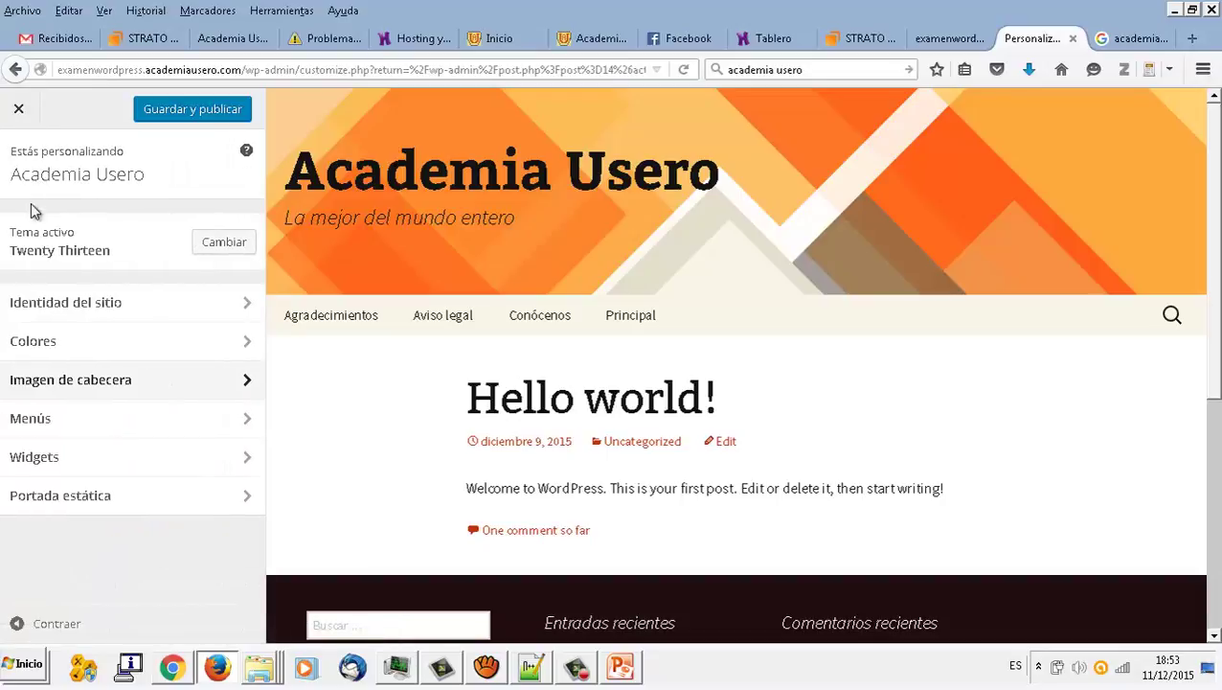
click(131, 418)
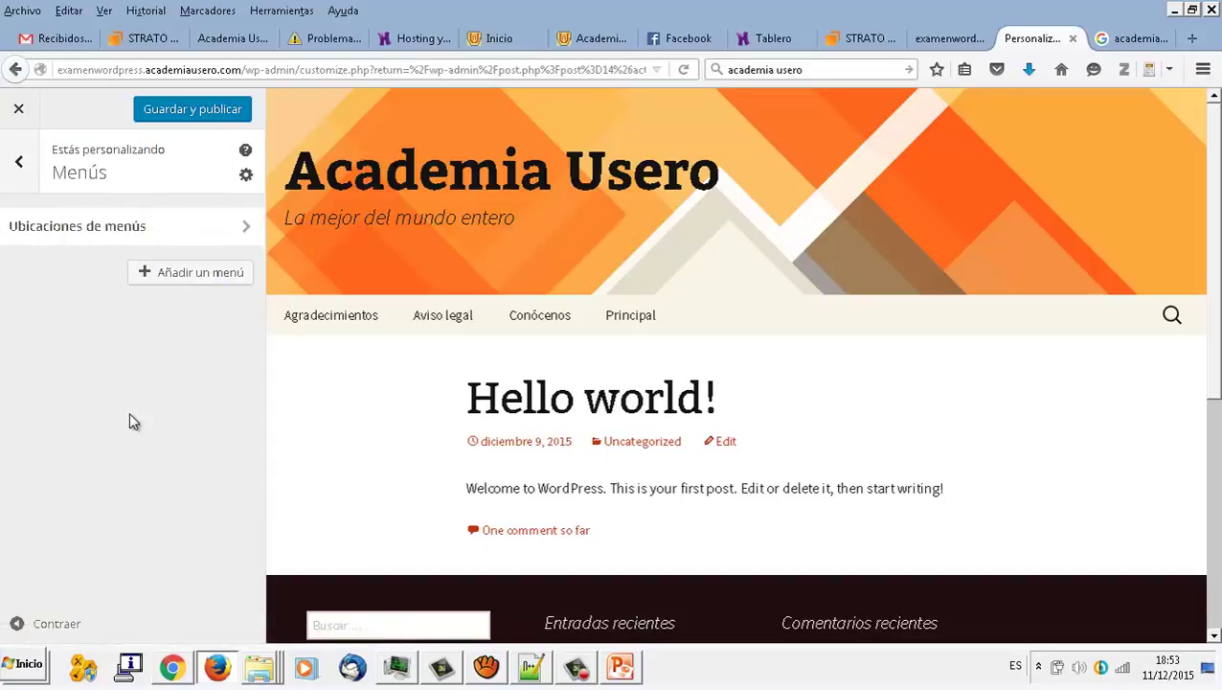
click(18, 163)
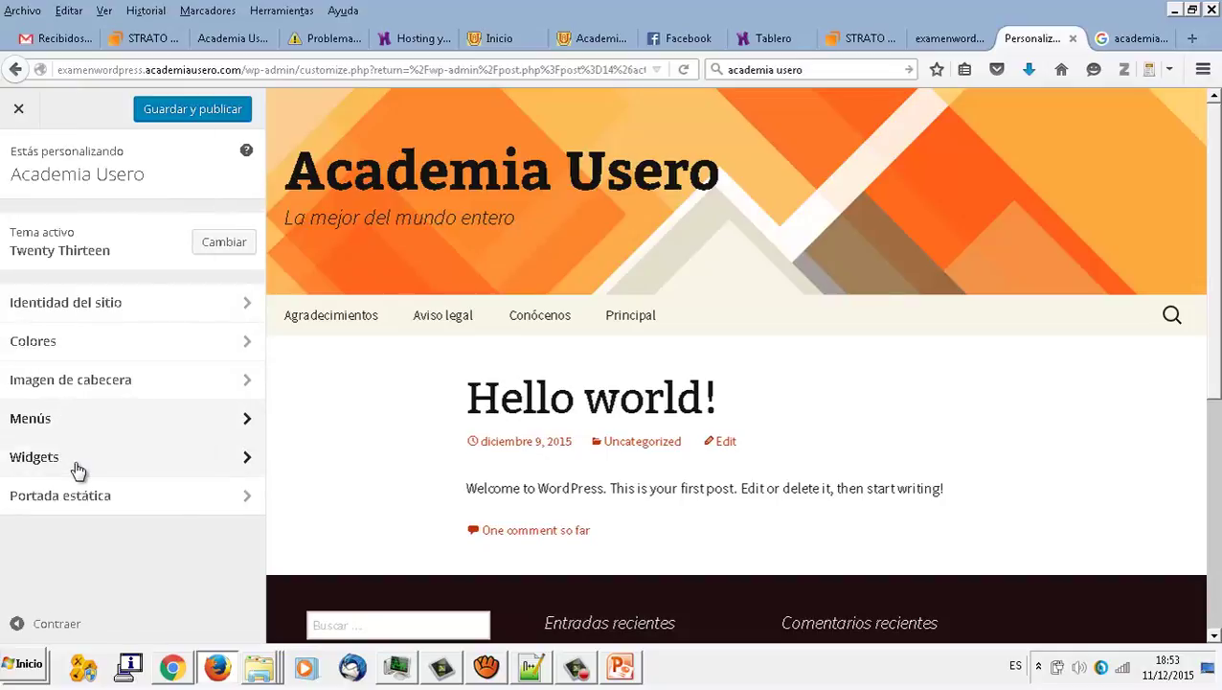
click(94, 495)
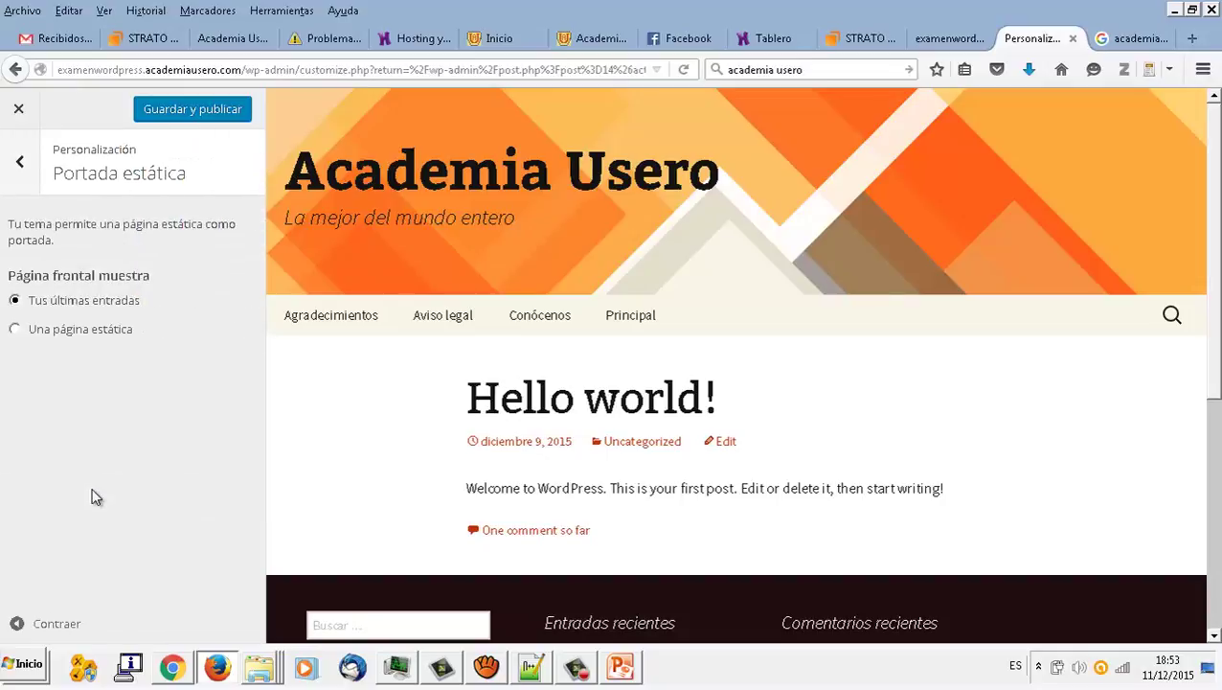
click(81, 333)
click(135, 406)
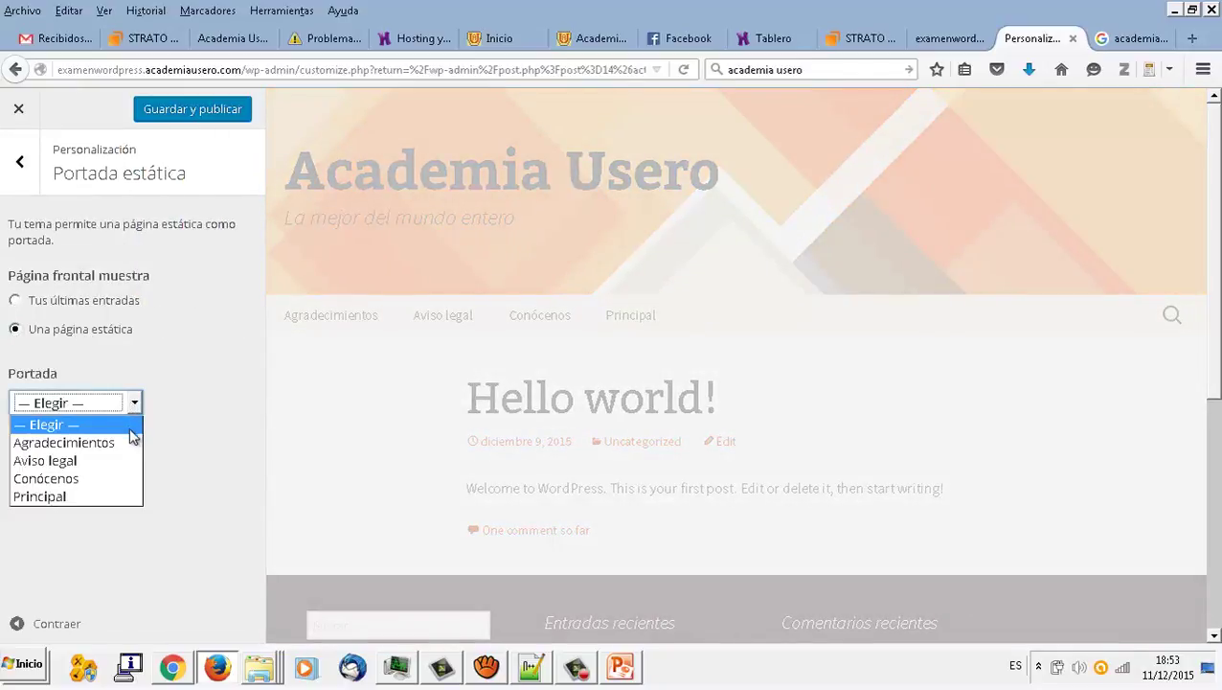
click(98, 496)
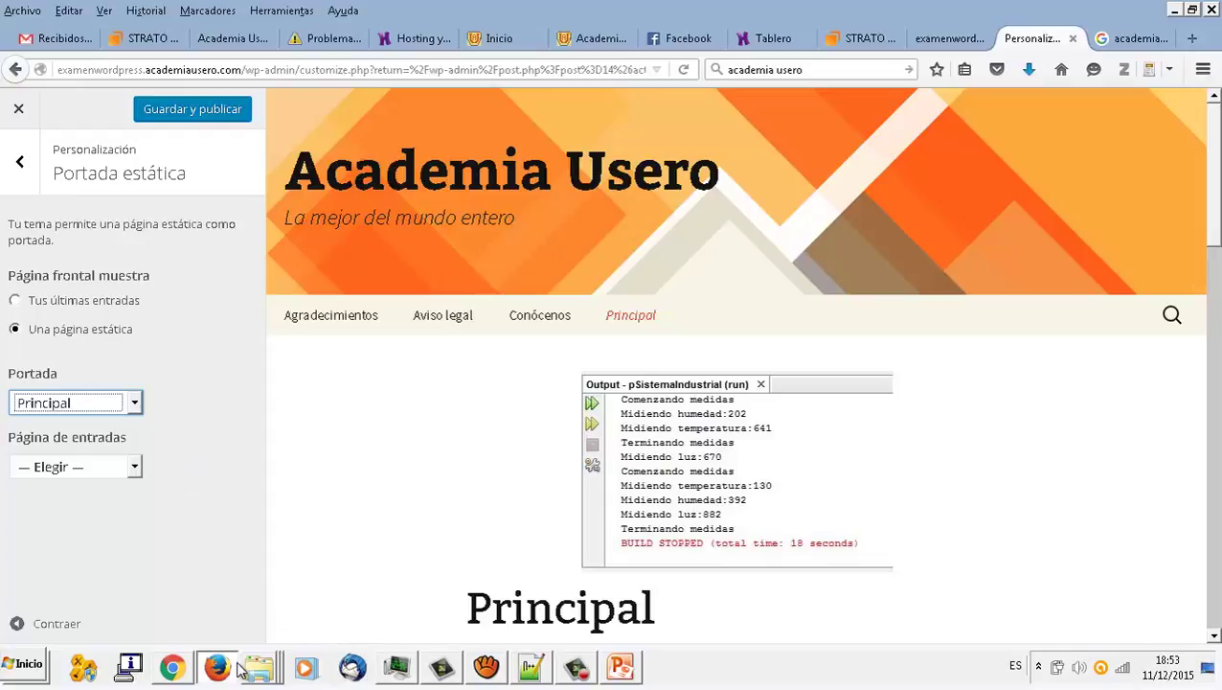
Switch to the PowerPoint notes and title slide 8 "7. Cambiar portada estática".
click(621, 668)
click(702, 191)
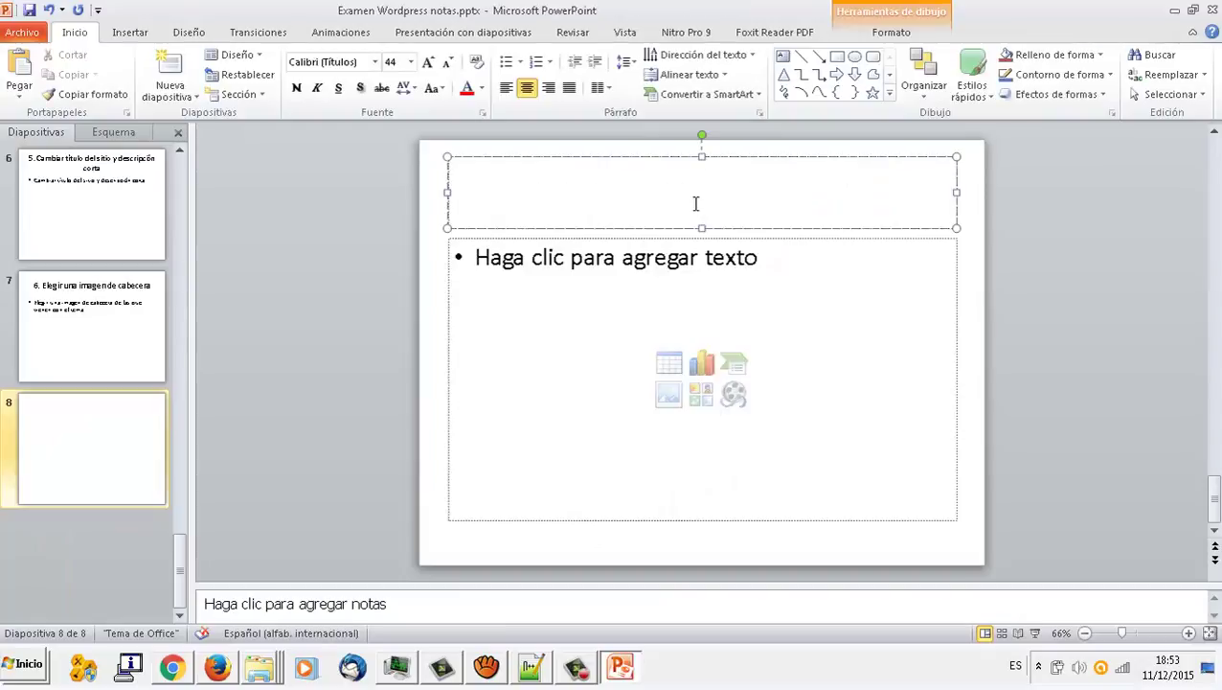
text(7. Cambiar po)
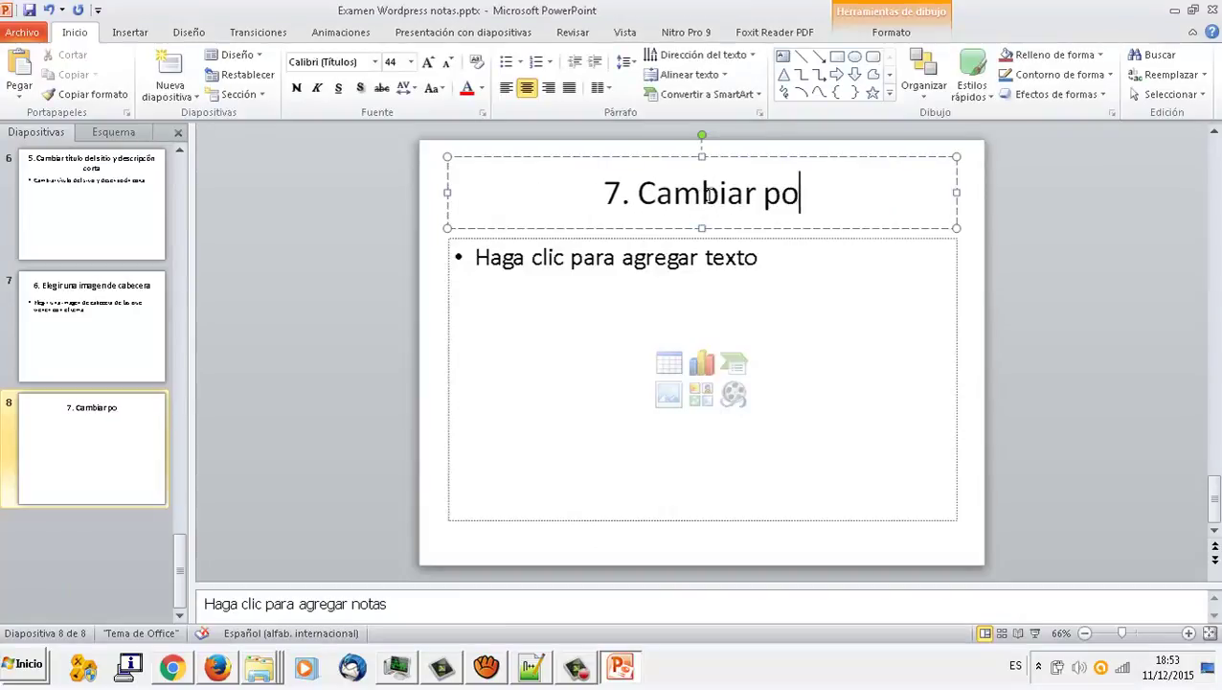
text(rtada estática)
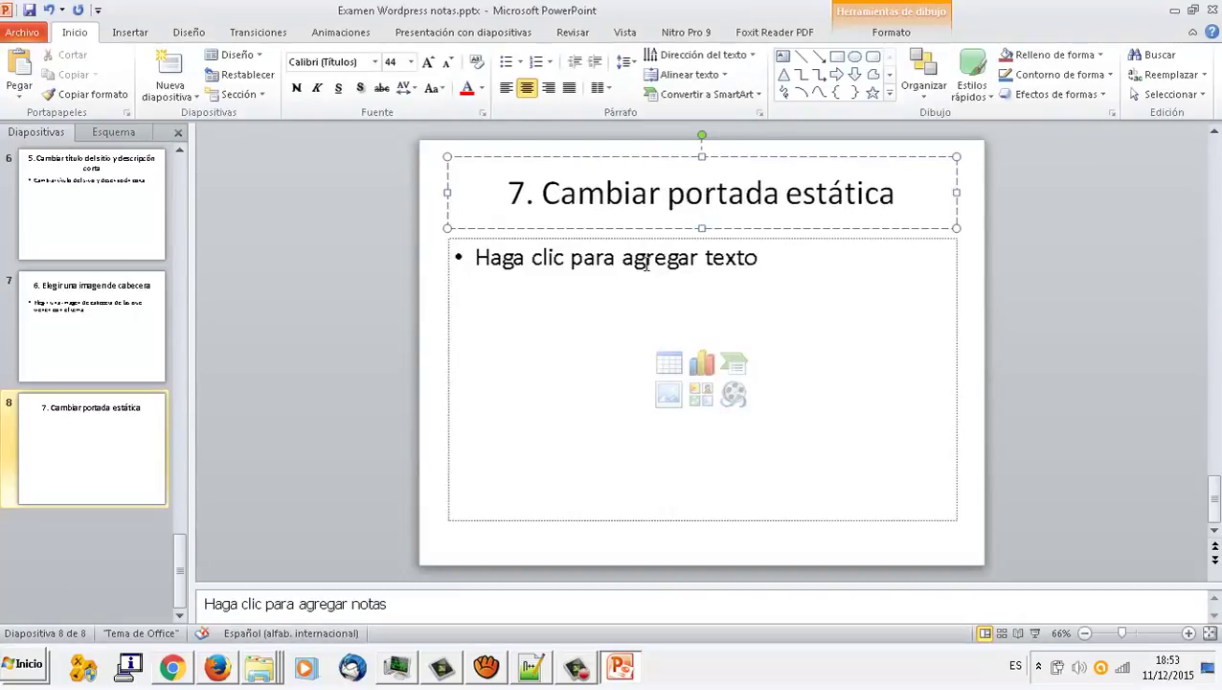
Write "Cambiar portada estática por la página Principal." as slide 8's bullet and add a new slide after it.
click(646, 265)
text(Cambiar por)
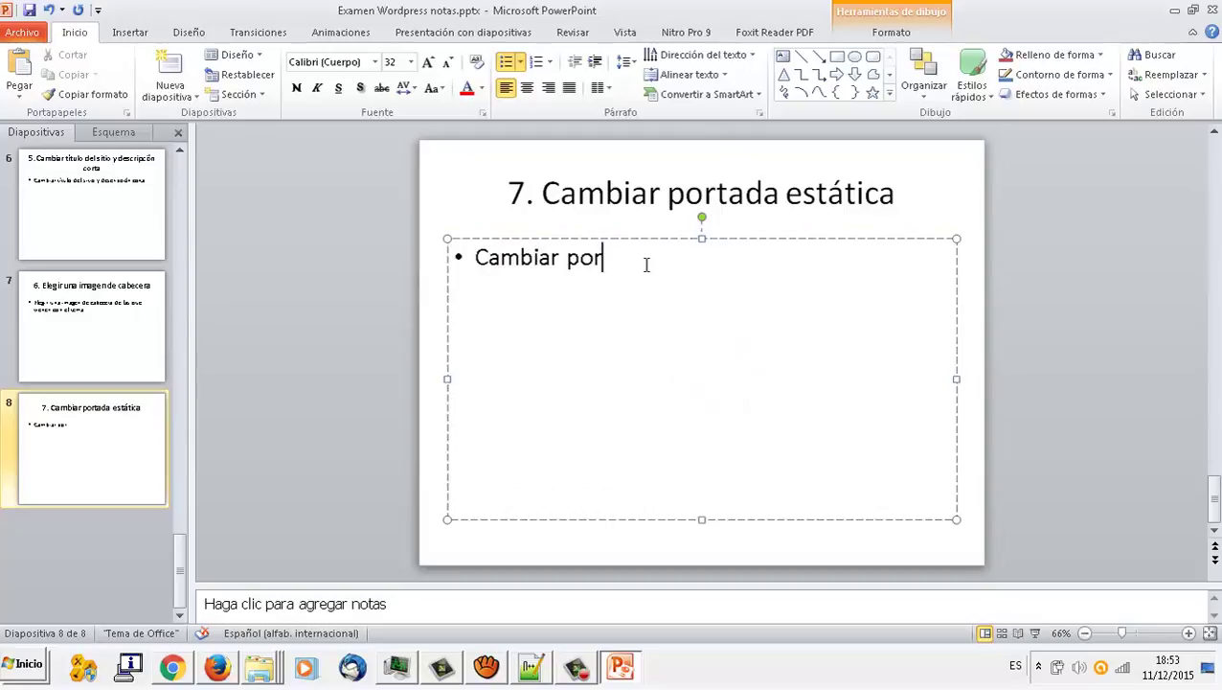
text(tada estática por l)
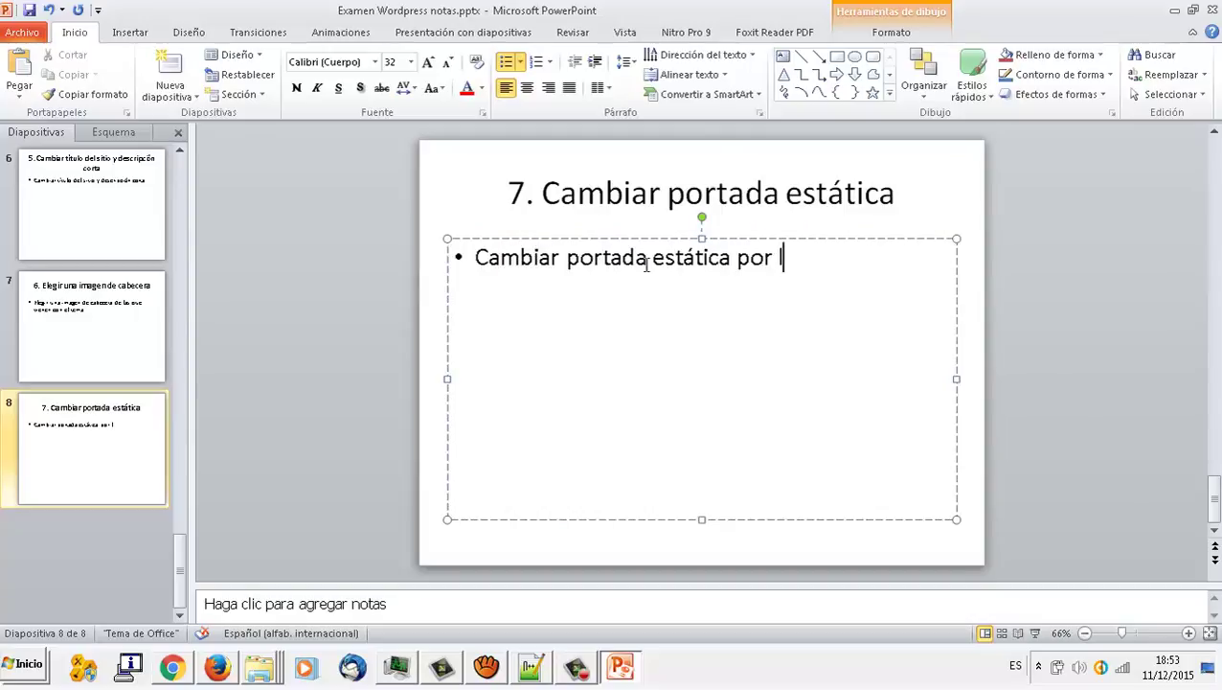
text(a página Princip)
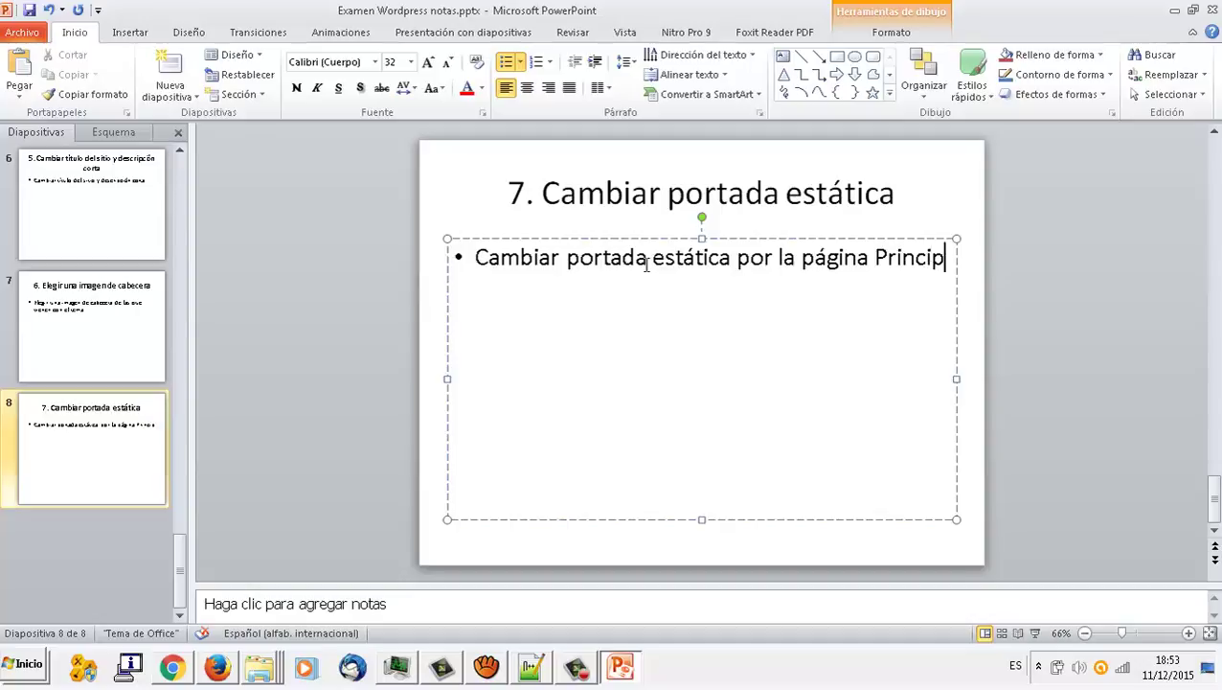
text(al.)
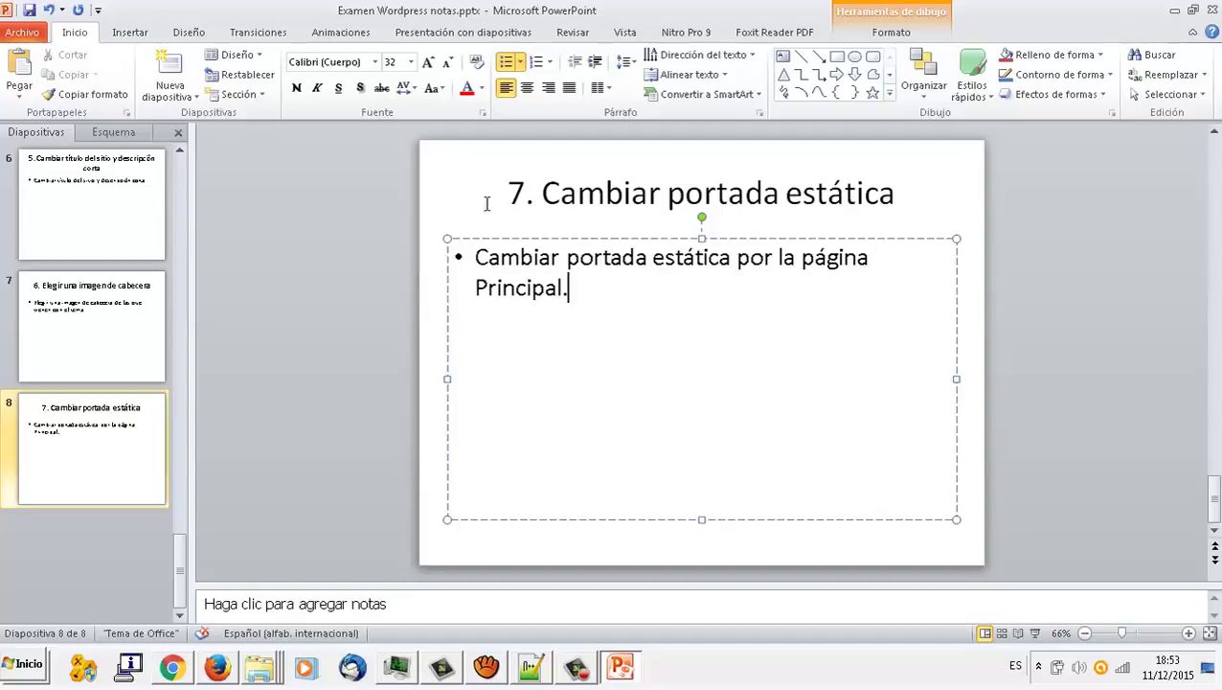
click(169, 69)
Switch to Firefox, save and publish the customizer changes, and reload the live site to check them.
click(217, 668)
scroll(372, 430, down, 10)
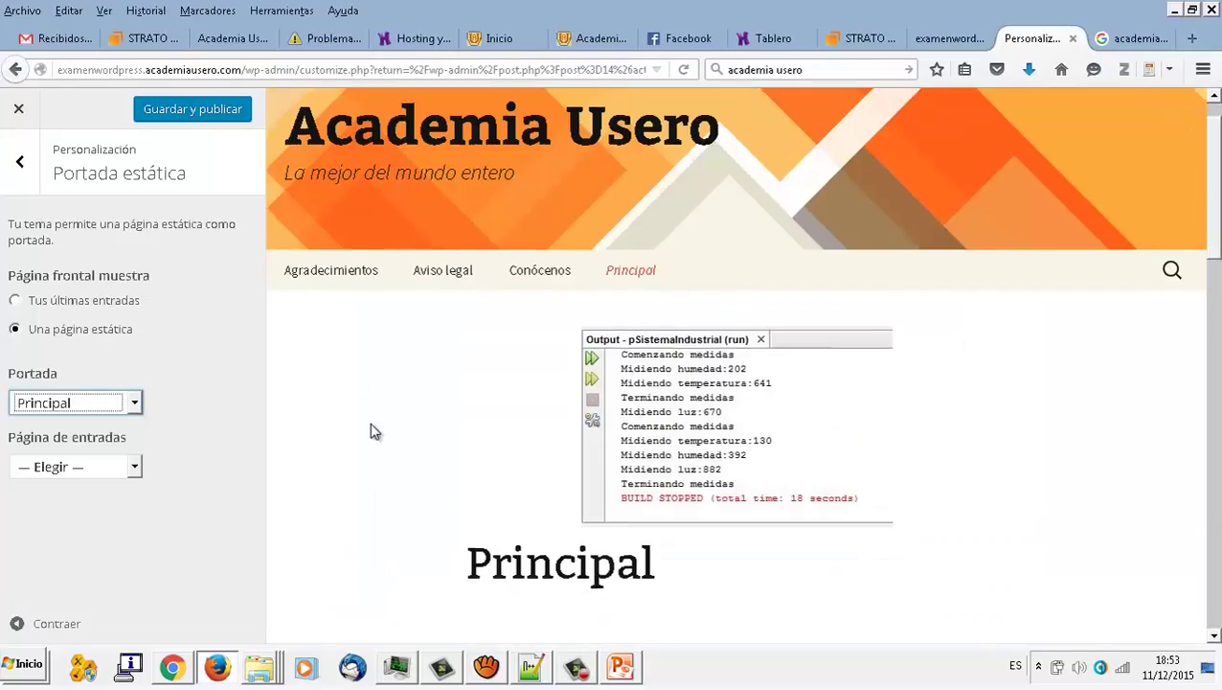
scroll(372, 430, down, 3)
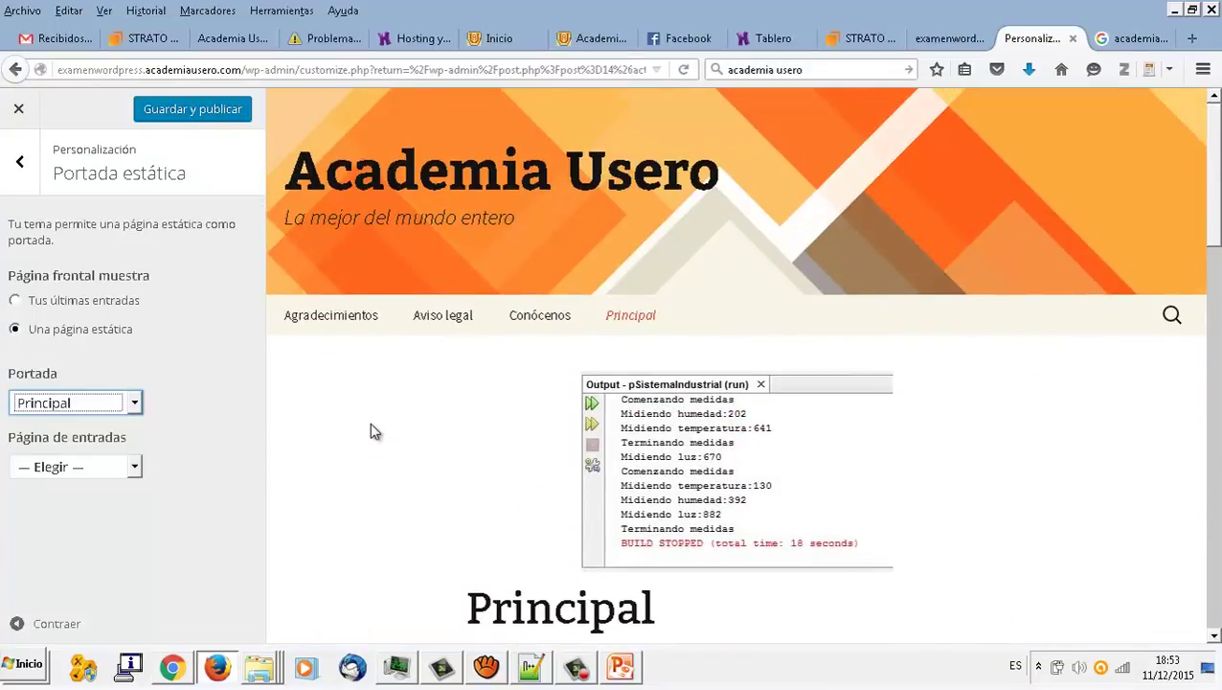
click(214, 111)
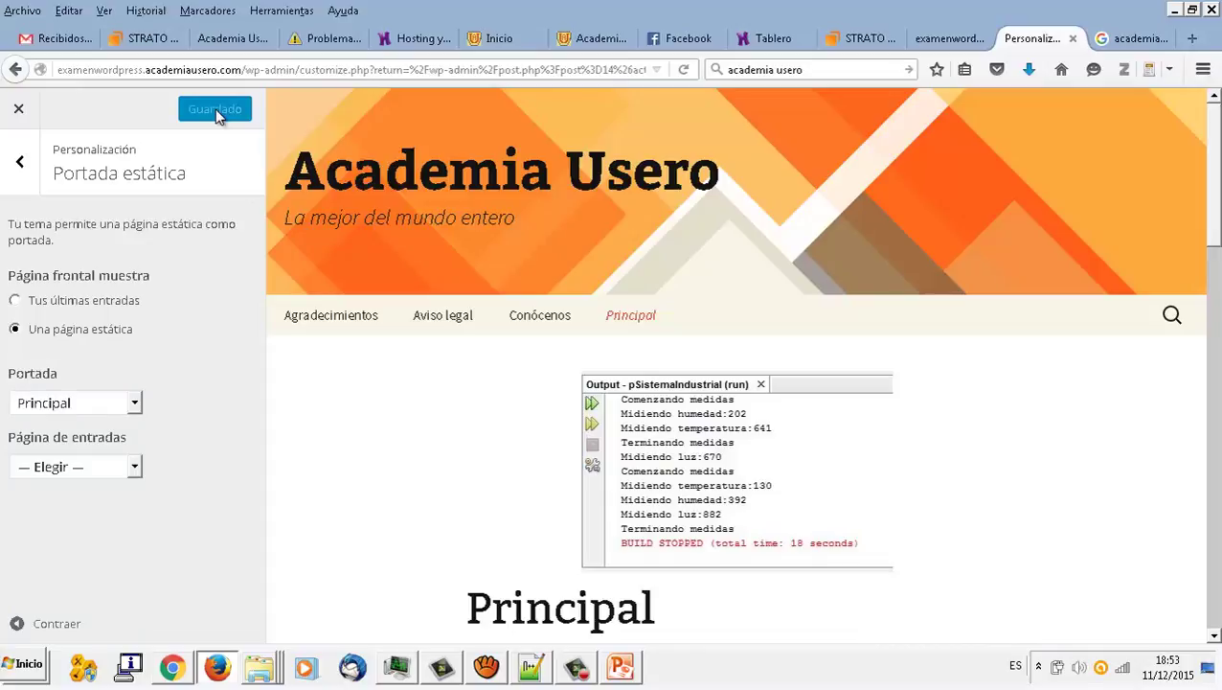
click(967, 41)
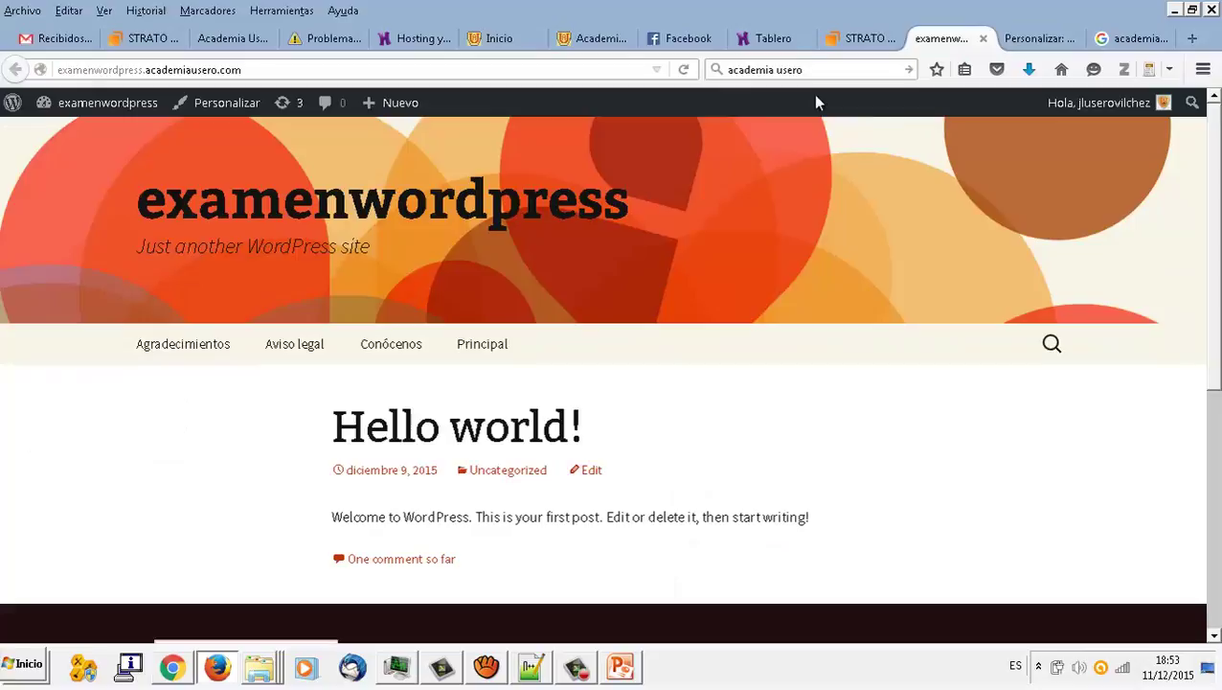
click(693, 69)
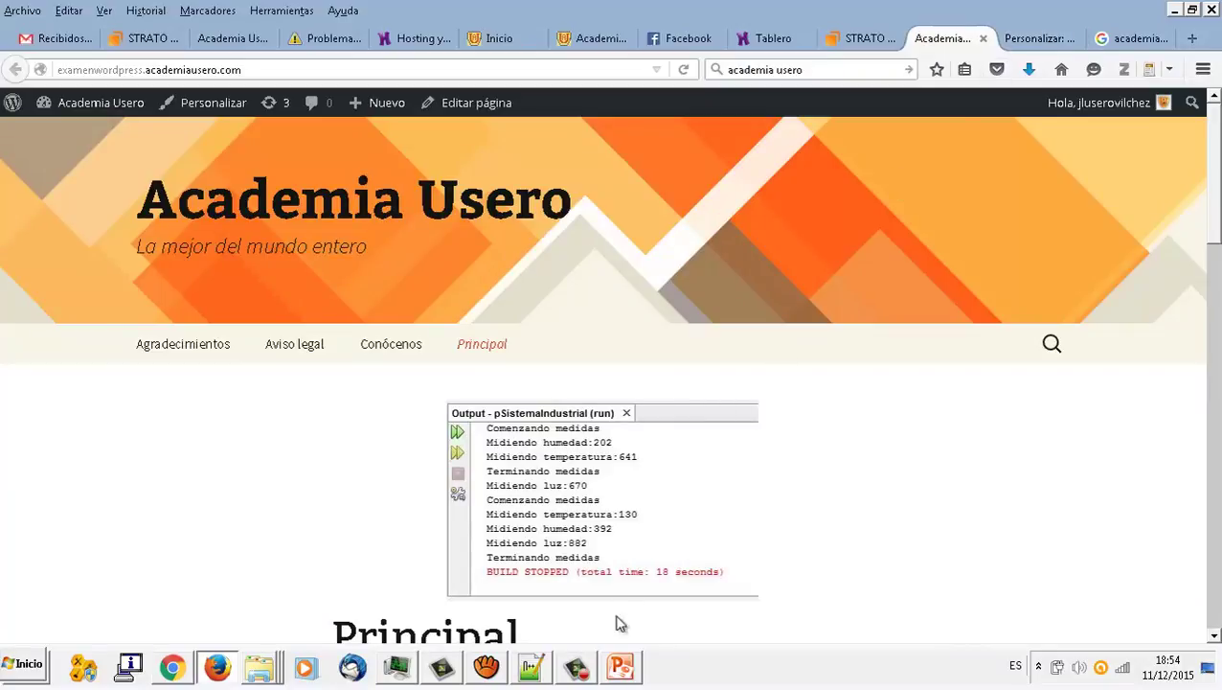
Leave the customizer for the menu editor and add the Principal, Agradecimientos, Aviso legal and Conócenos pages to the menu structure.
click(621, 667)
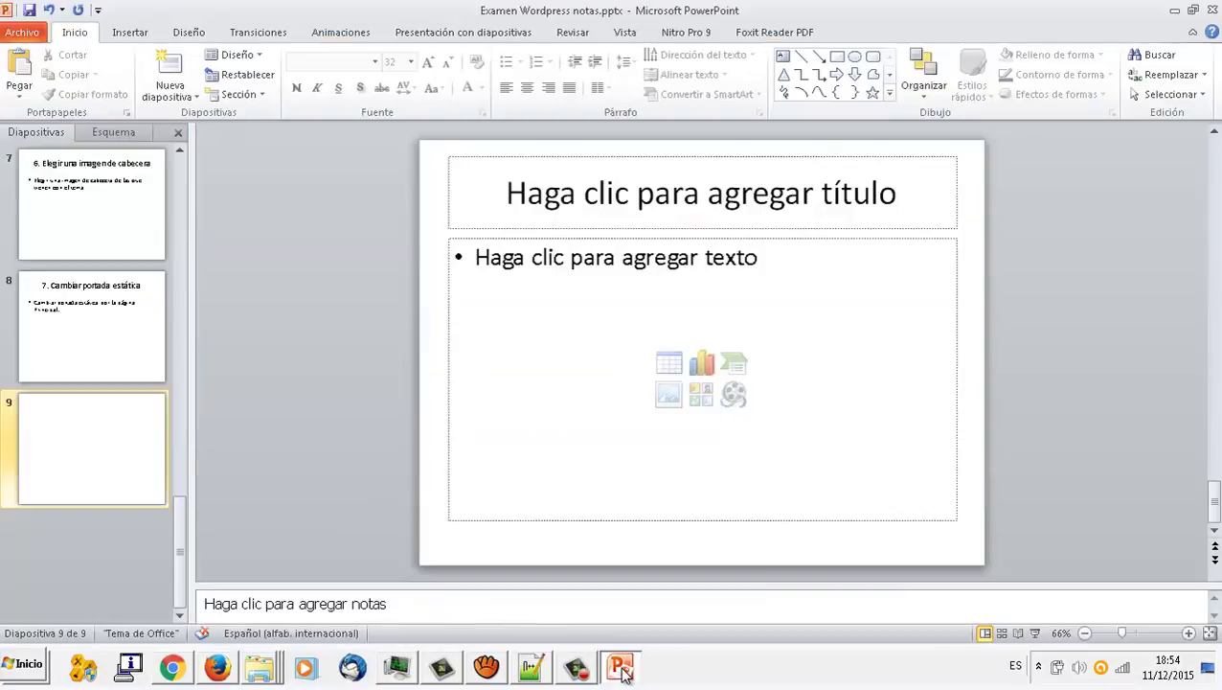
click(222, 667)
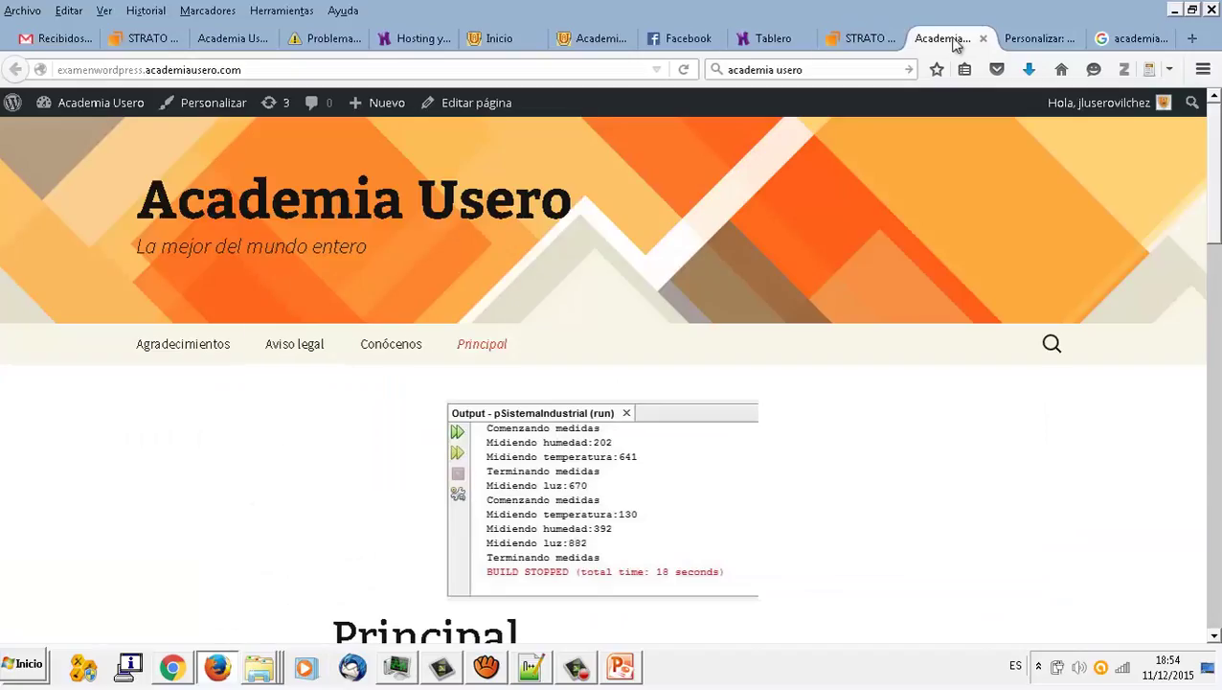
click(1020, 38)
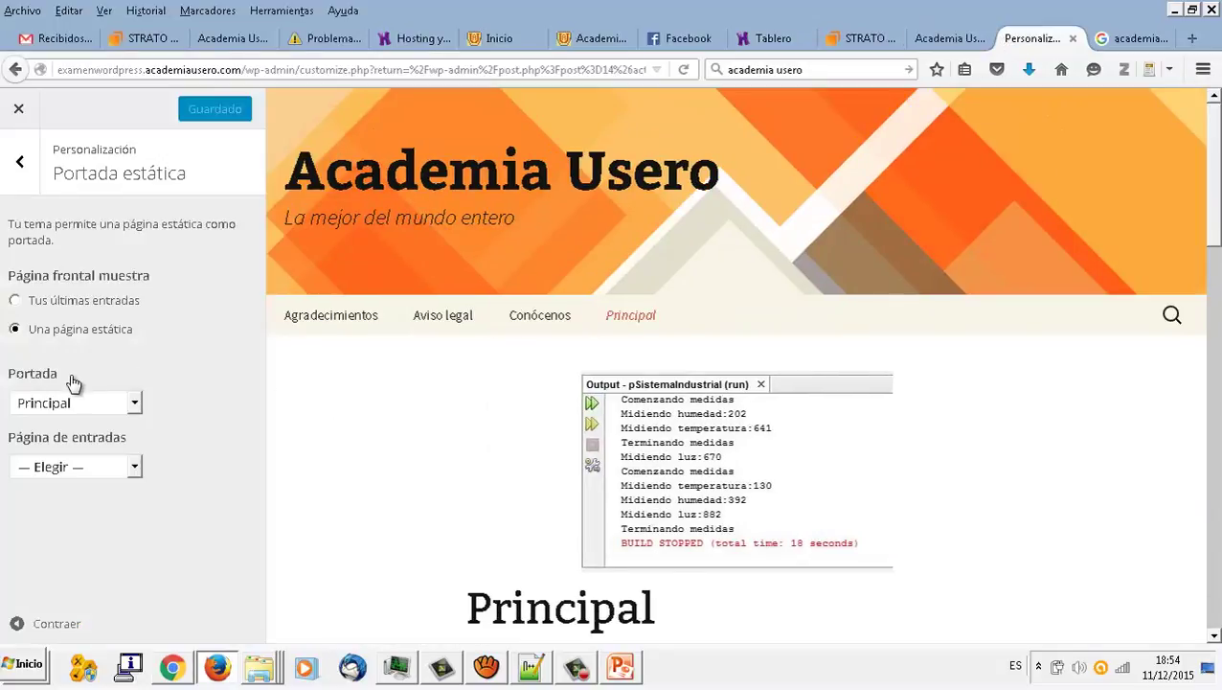
click(19, 109)
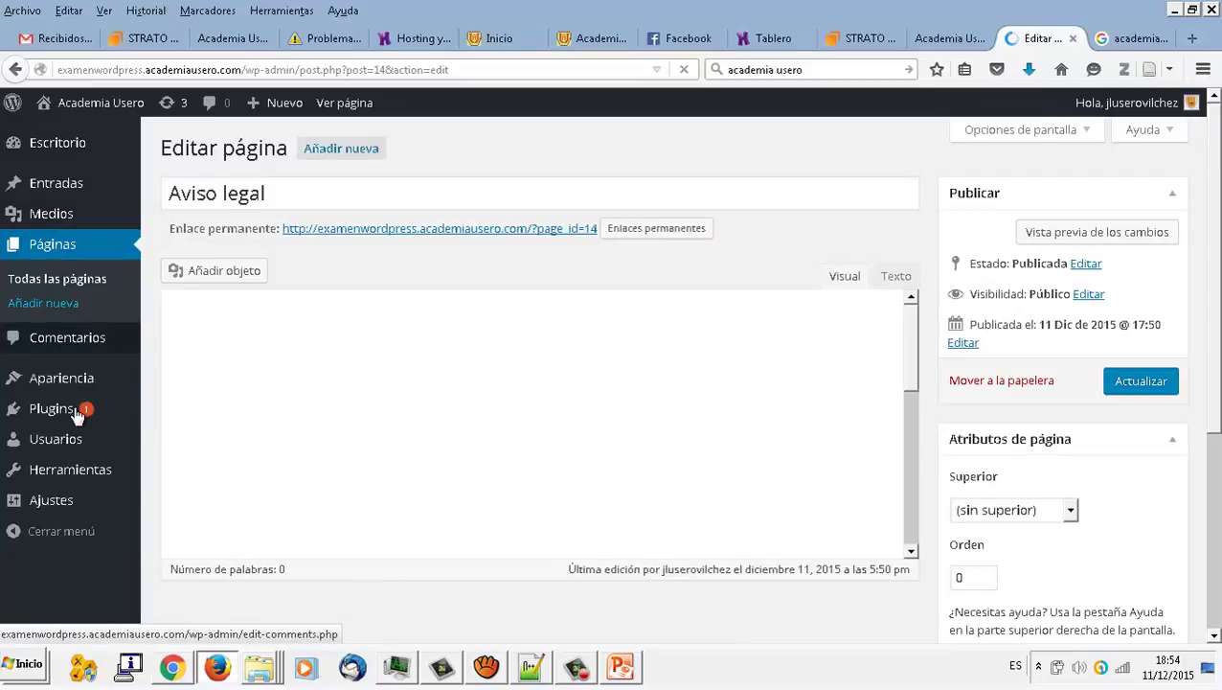
mouse_move(83, 387)
click(185, 455)
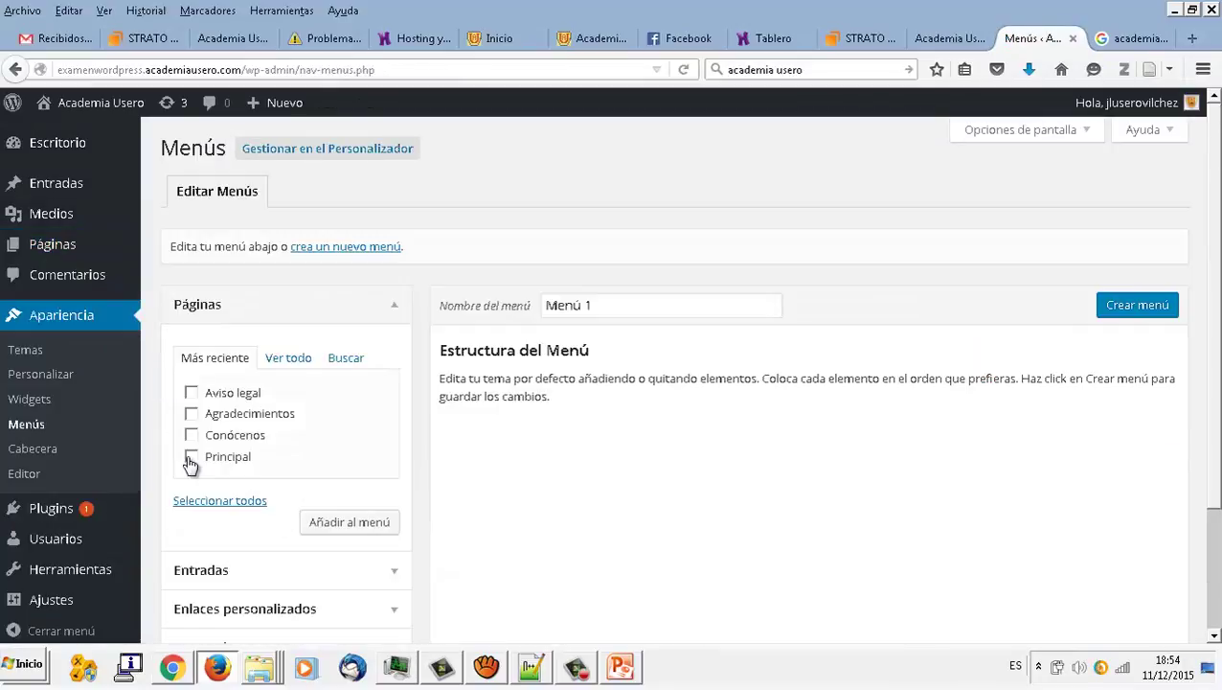
scroll(197, 464, down, 2)
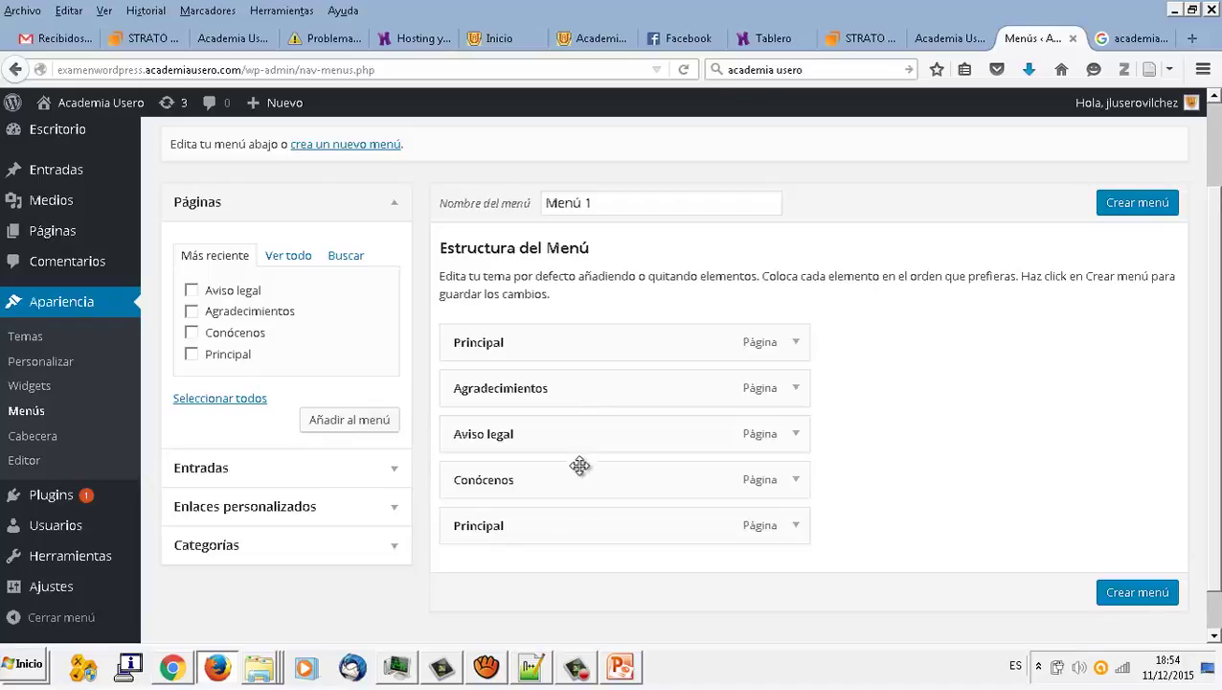
Order the menu items as Principal, Conócenos, Agradecimientos and Aviso legal, and remove the duplicate Principal item at the end.
drag(570, 482, 586, 390)
drag(562, 443, 546, 390)
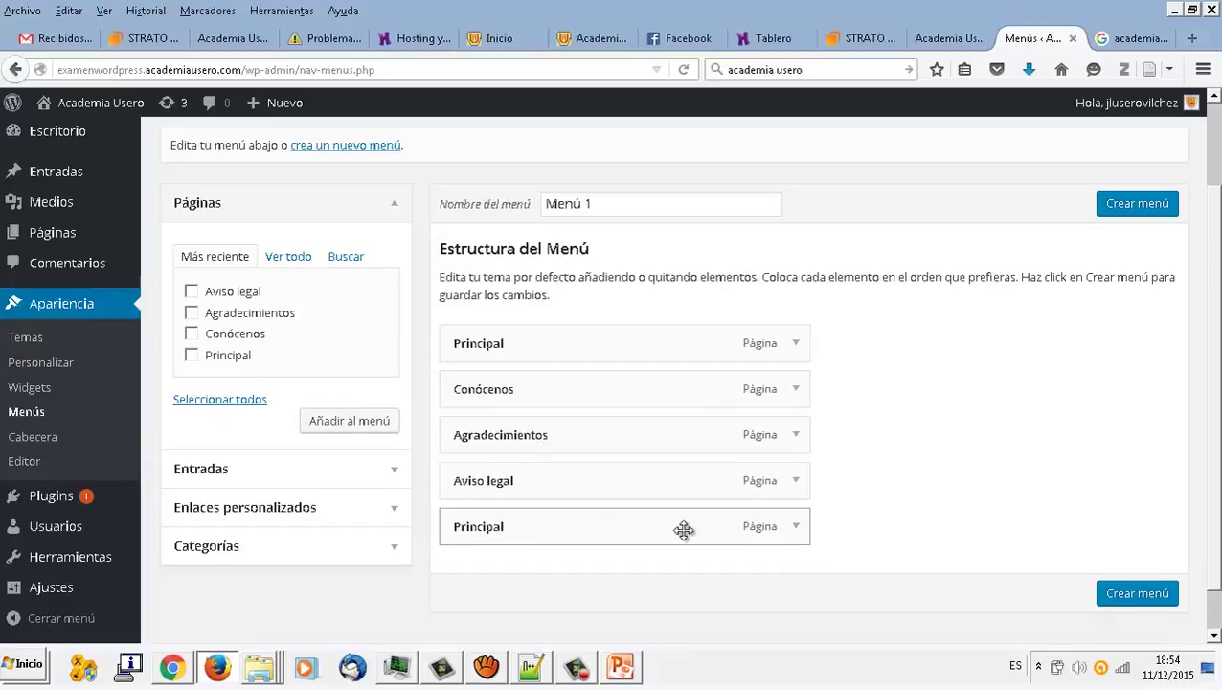
click(792, 532)
scroll(792, 536, down, 2)
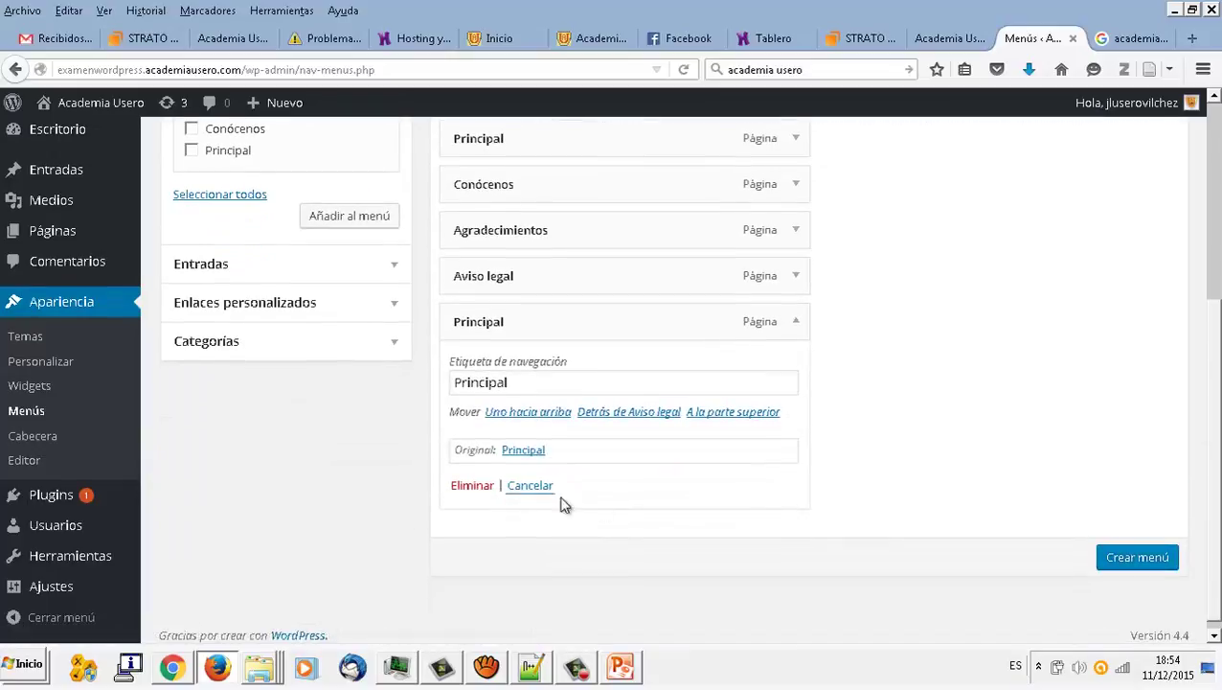
click(459, 490)
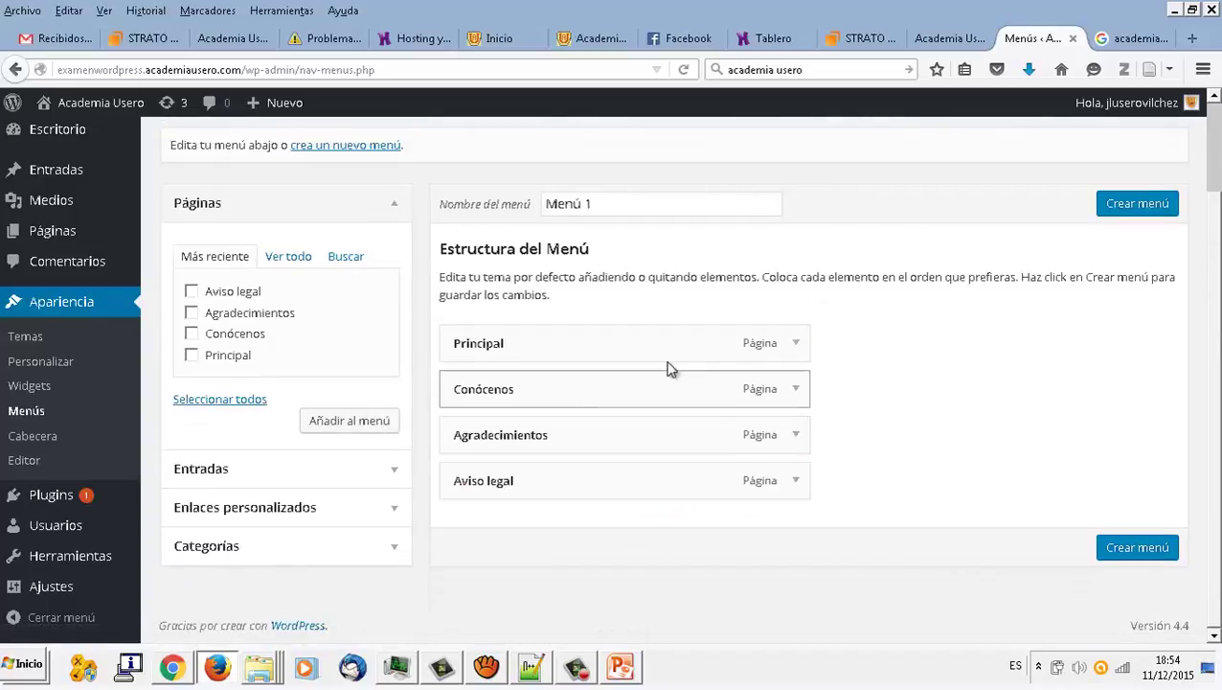
Name the menu "menuau" and create it.
click(794, 347)
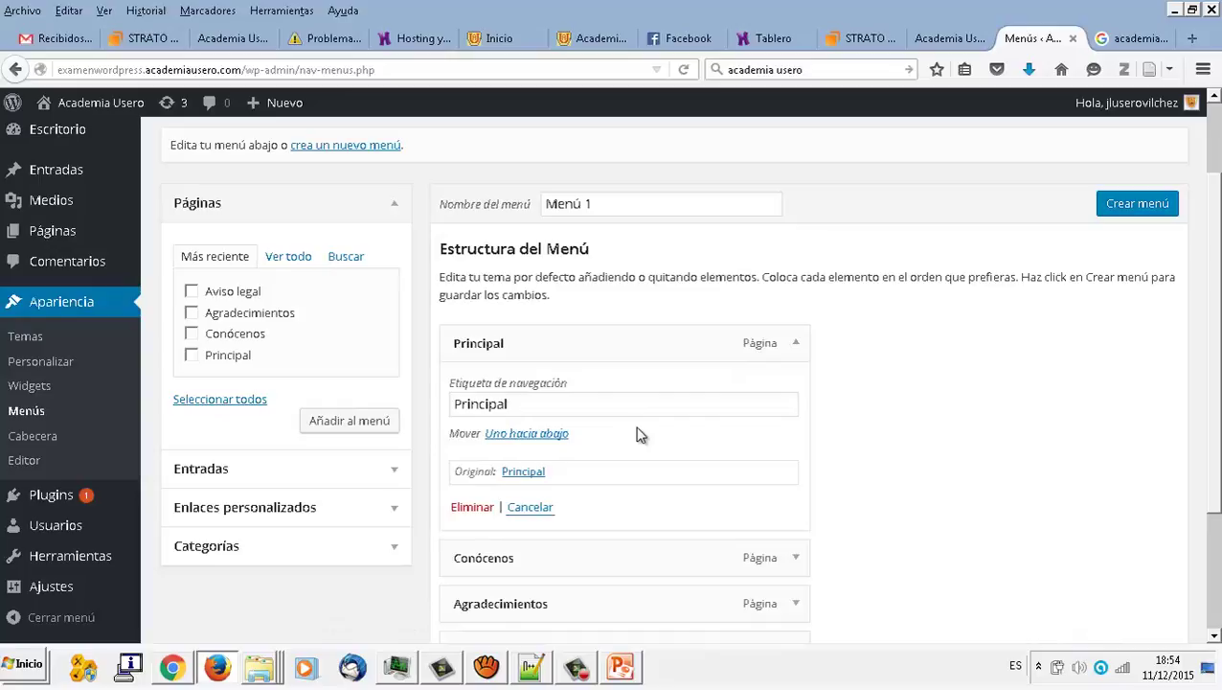
scroll(971, 399, down, 3)
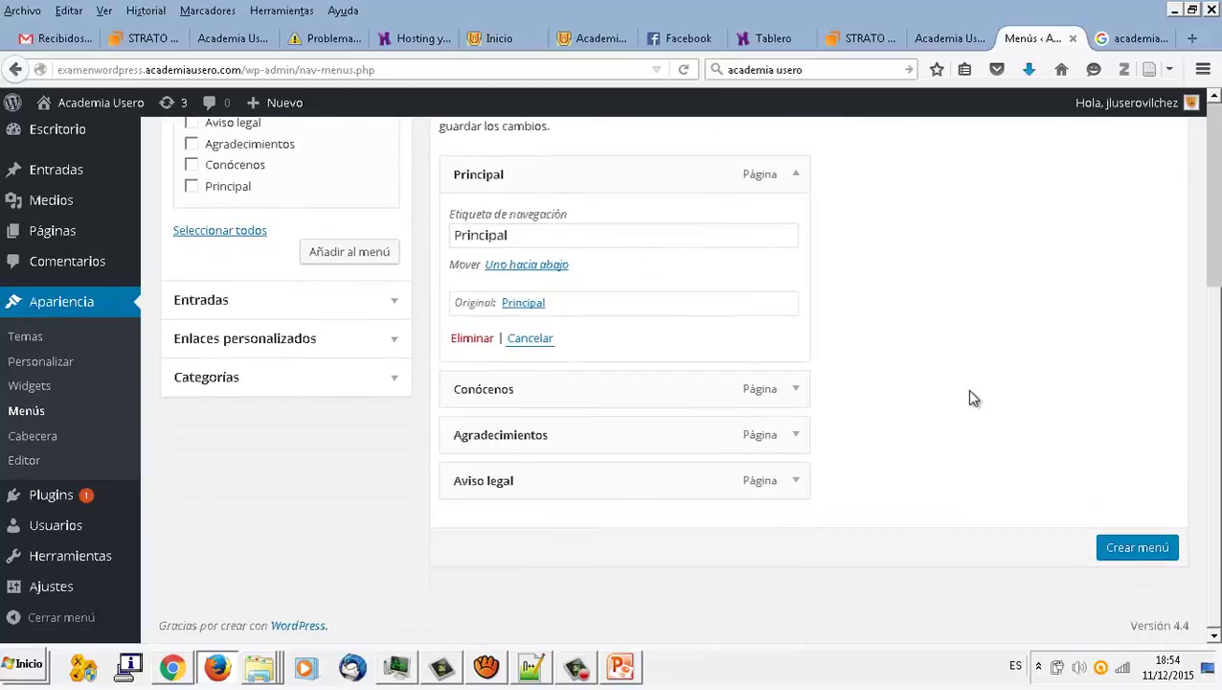
scroll(971, 398, up, 4)
triple_click(624, 239)
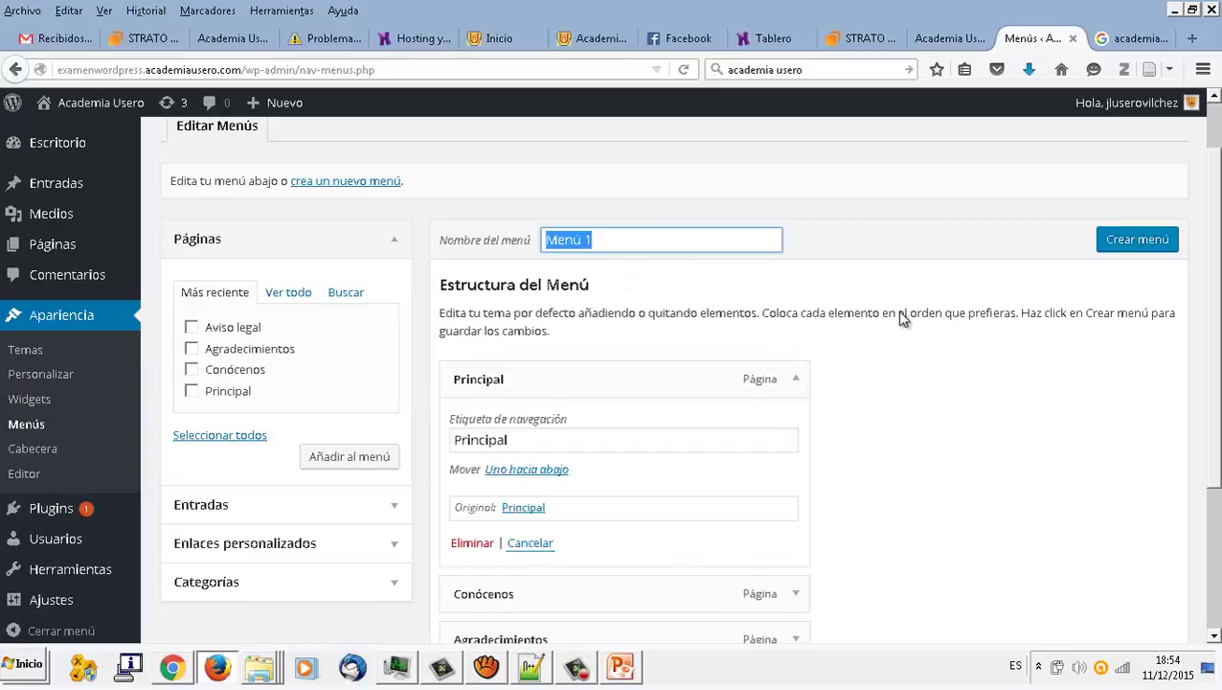
text(M)
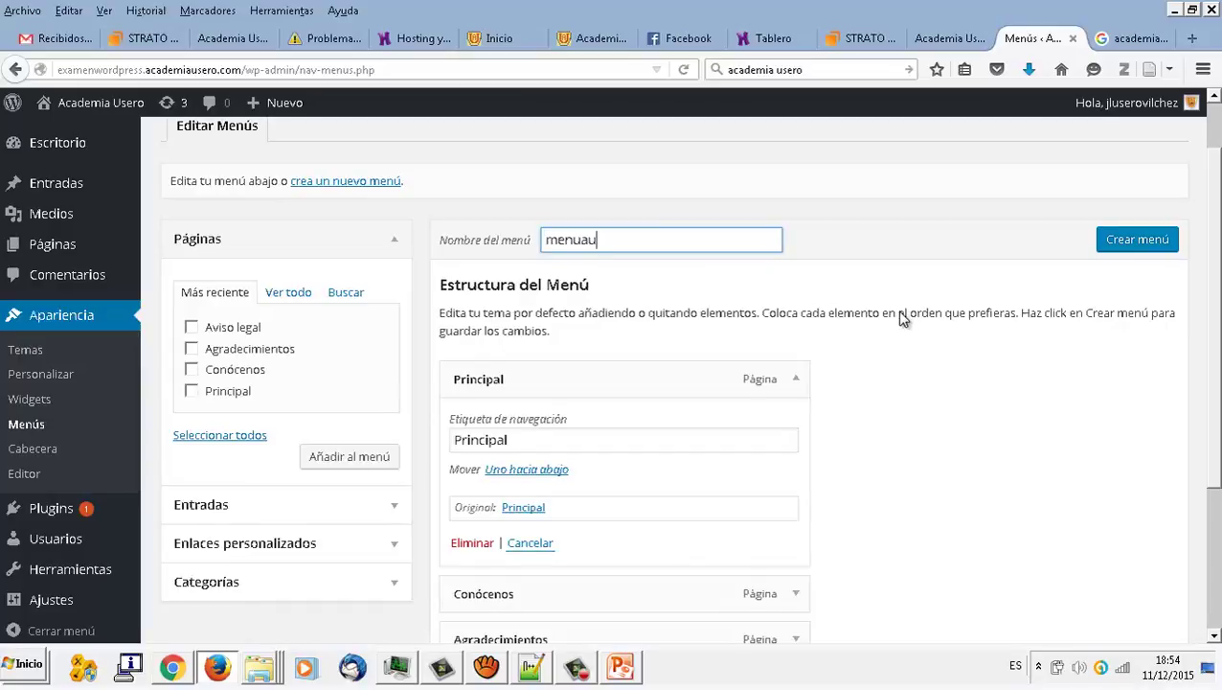
click(1132, 240)
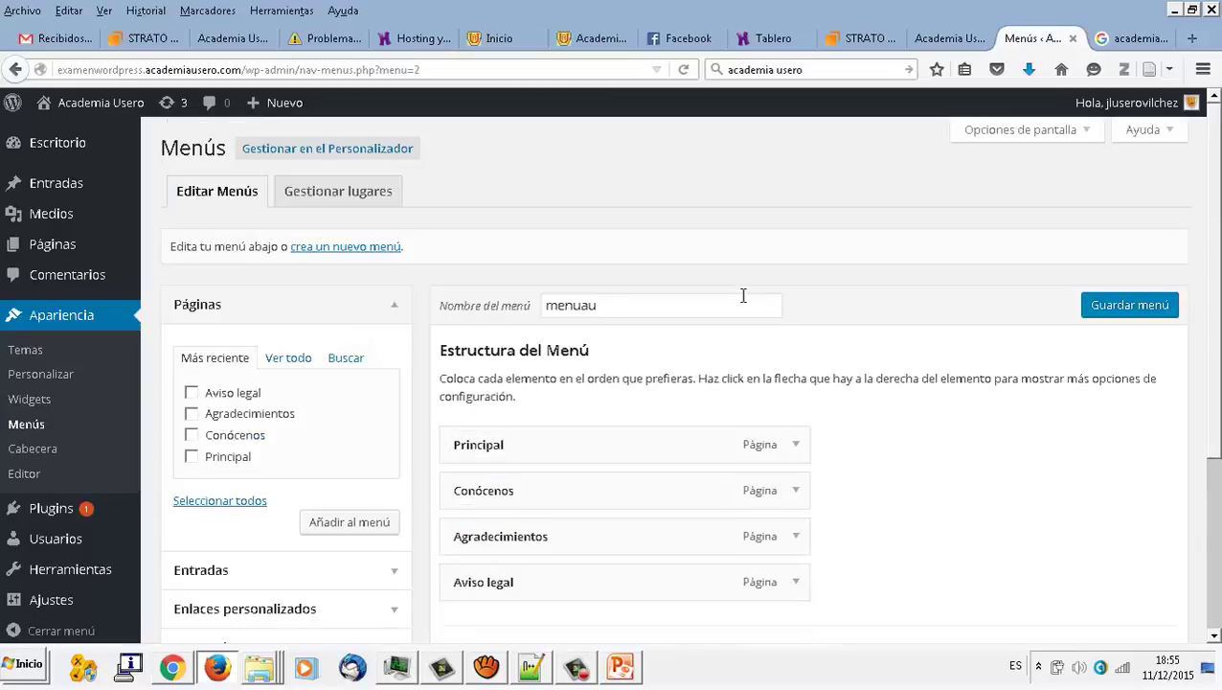
Review the created menu's settings and reload the live site to check its navigation order.
scroll(743, 297, down, 3)
scroll(742, 297, up, 3)
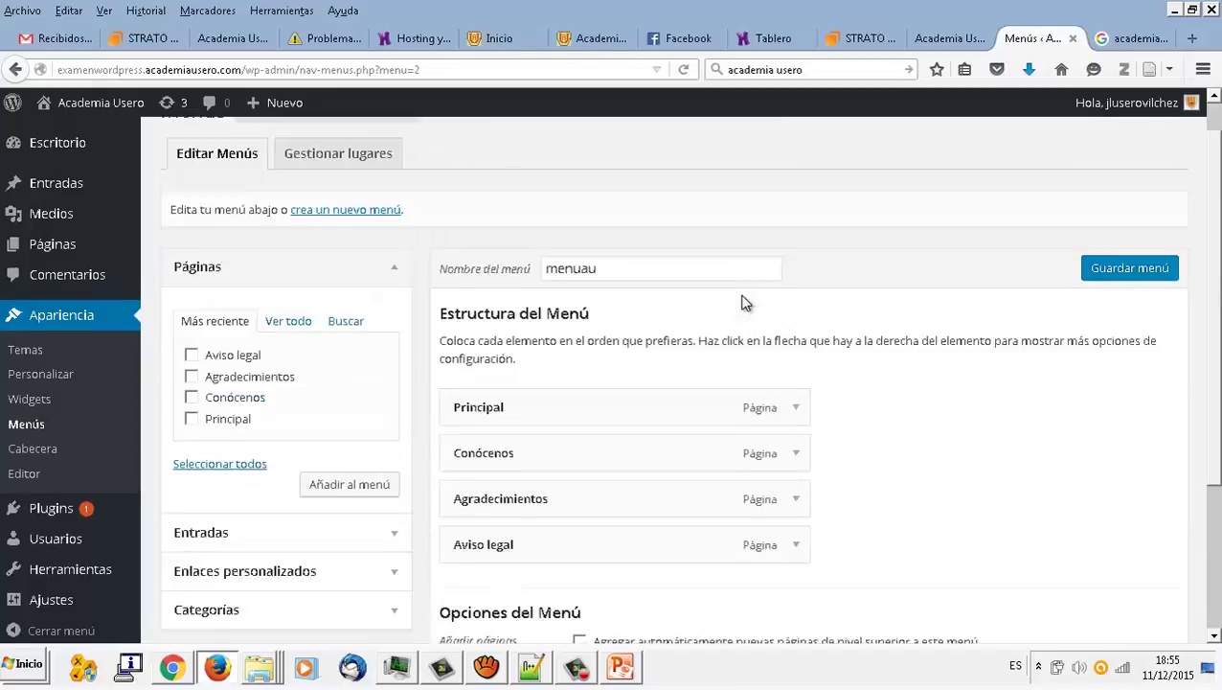
click(946, 38)
click(684, 71)
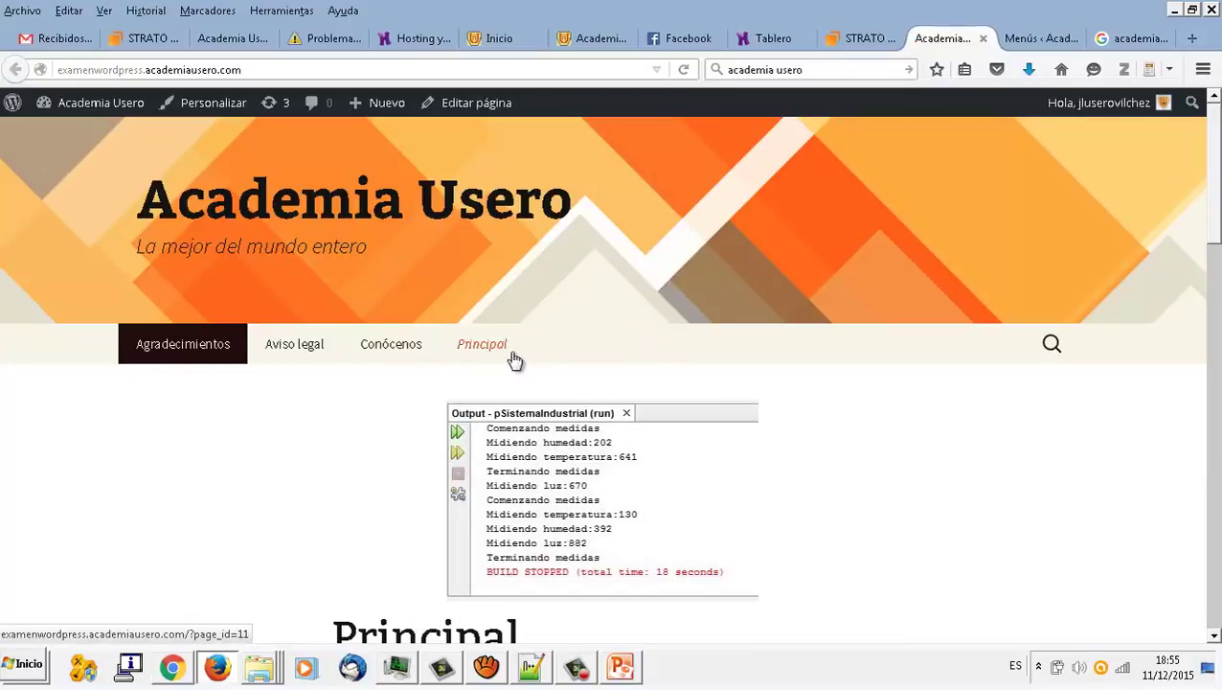
Look over the live site's front page and reload it once more to recheck the menu.
scroll(941, 428, down, 10)
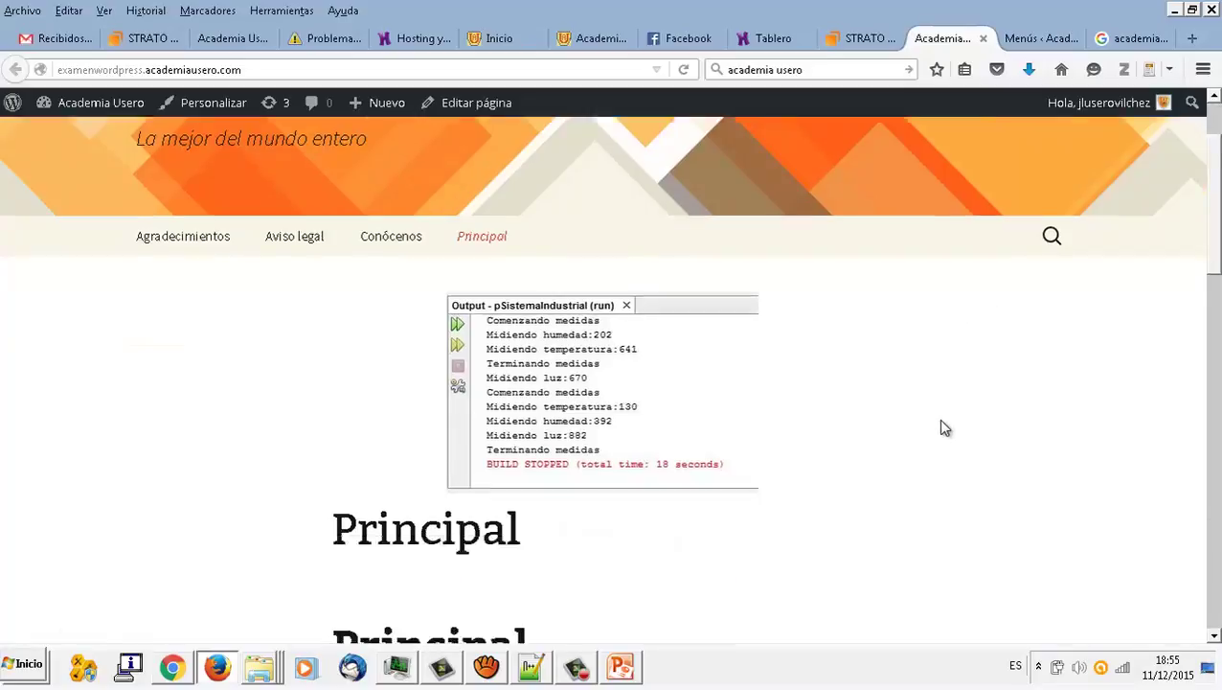
scroll(941, 428, up, 10)
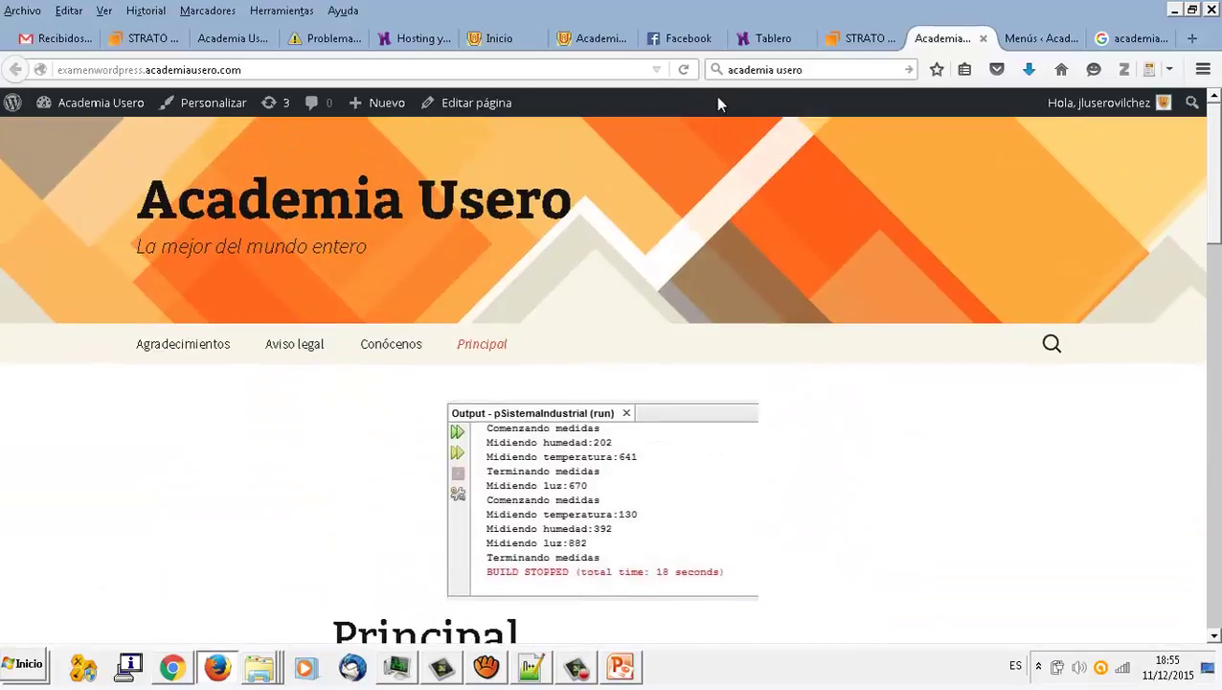
click(683, 75)
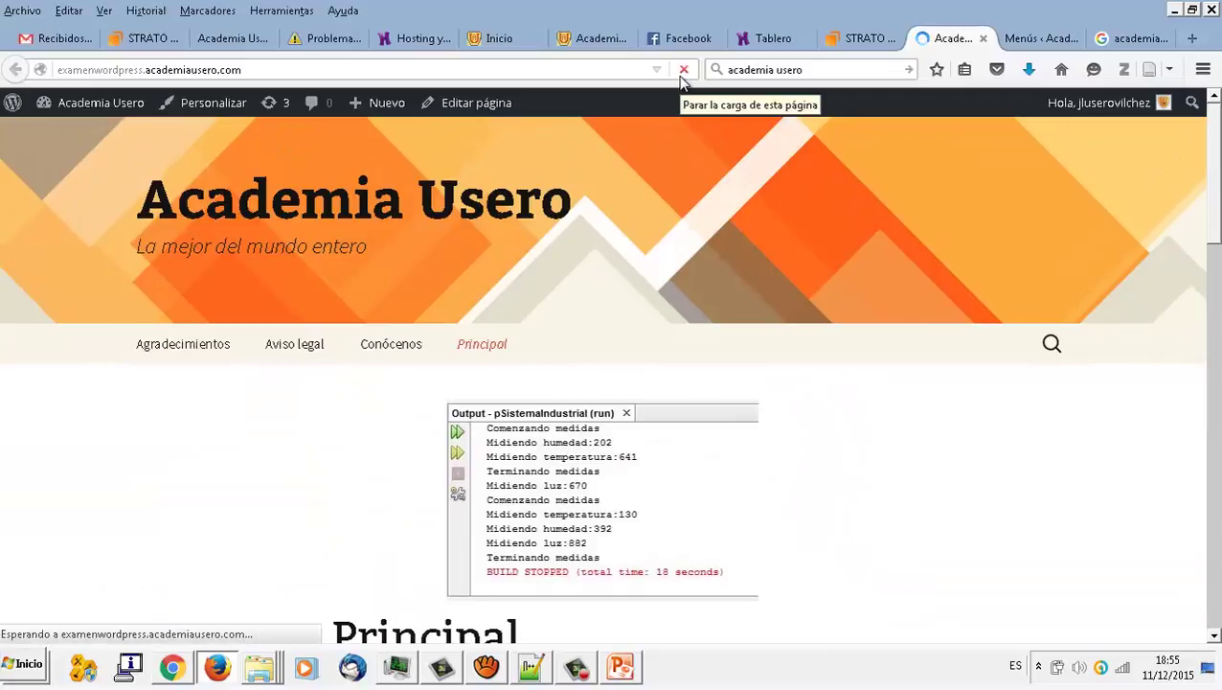
Return to the menu editor, assign the menuau menu to the Navigation Menu theme location and save it.
click(1041, 38)
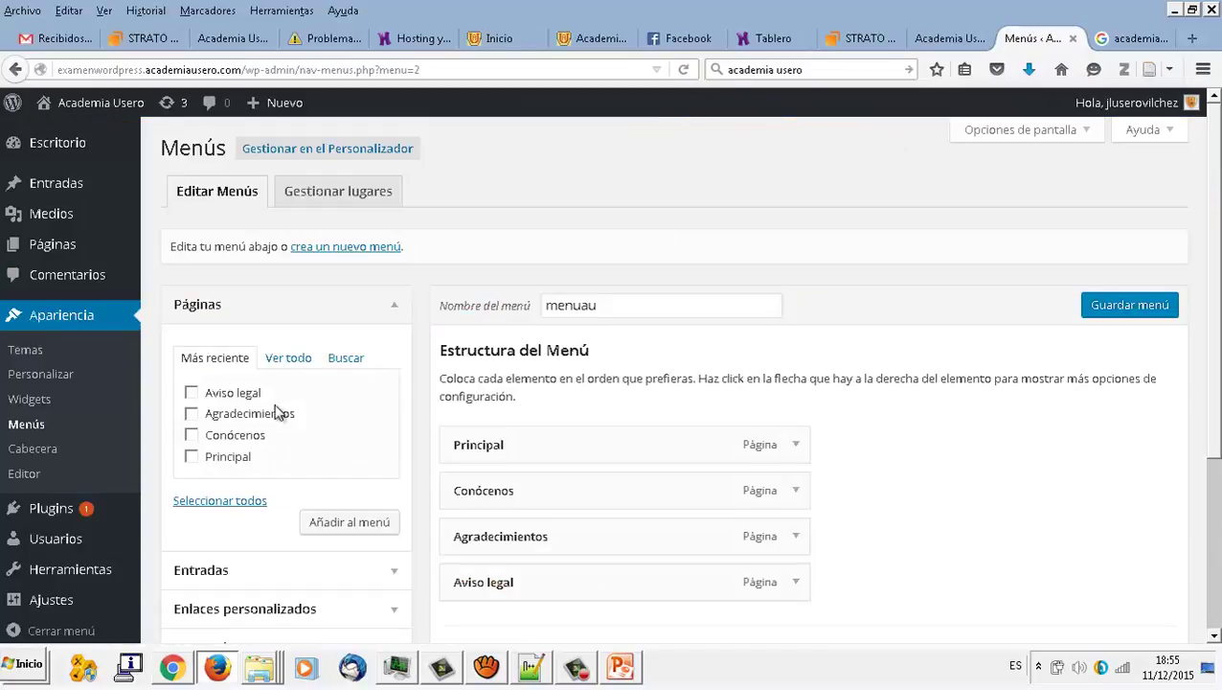
scroll(425, 395, down, 1)
scroll(428, 400, down, 2)
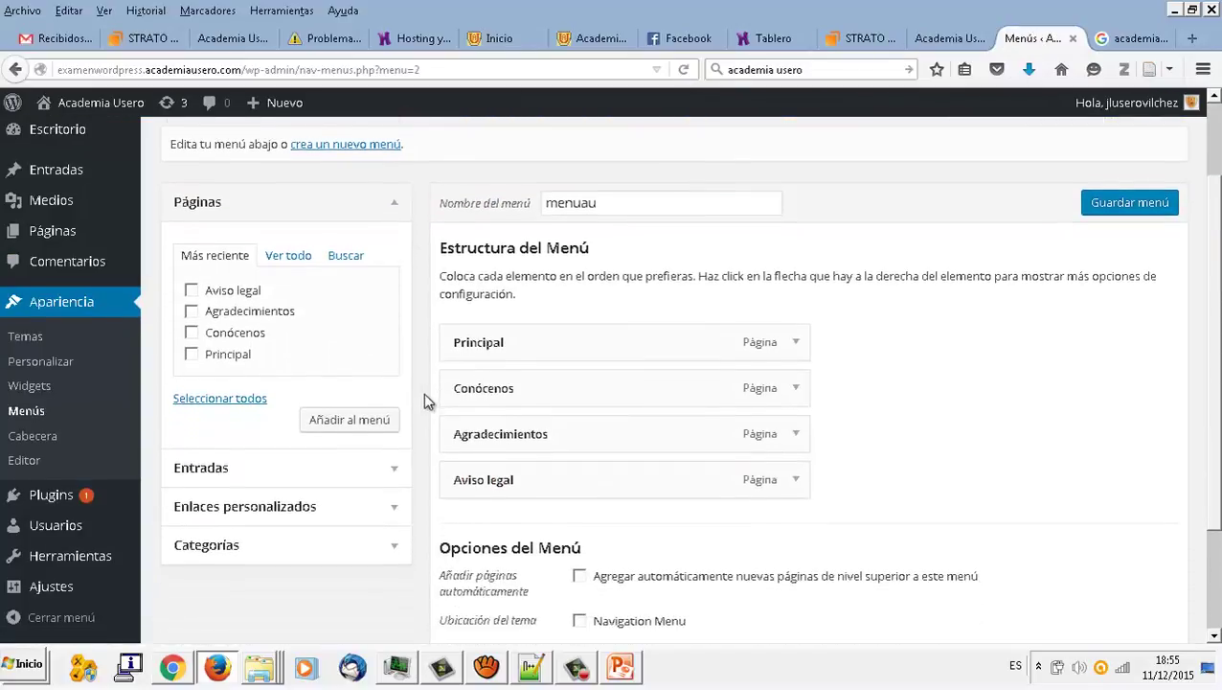
scroll(427, 400, down, 3)
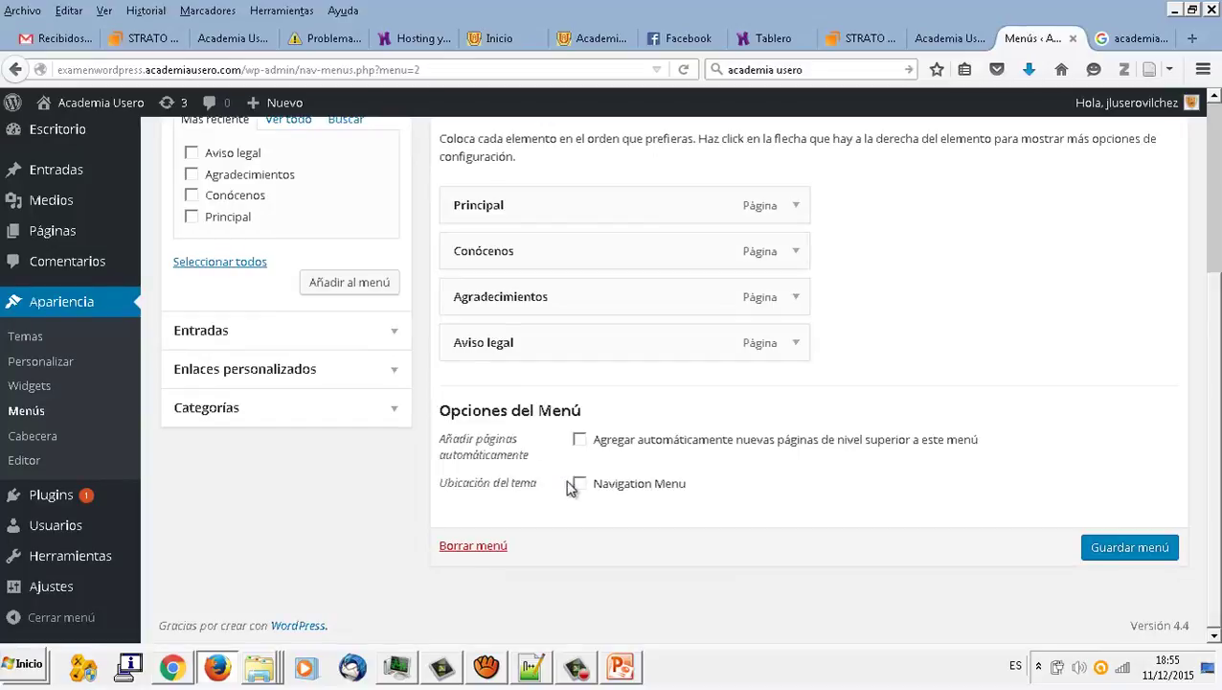
click(1097, 548)
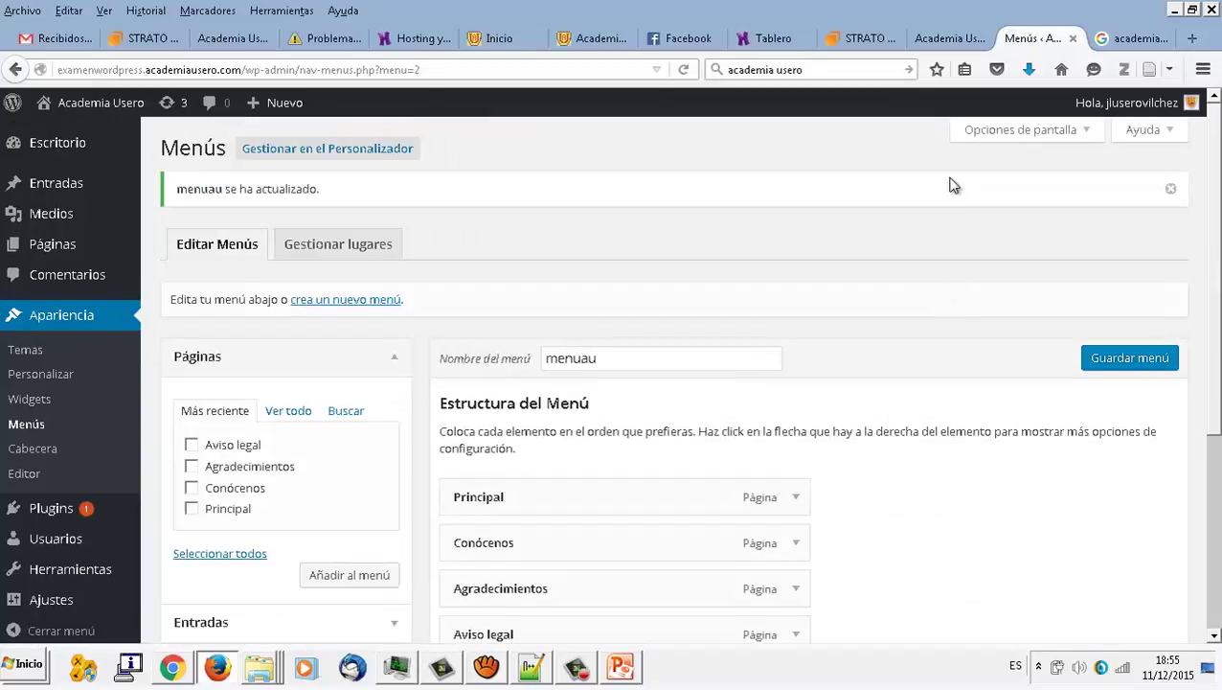
Reload the live site and check its navigation order and the content of the Principal page.
click(948, 39)
click(683, 72)
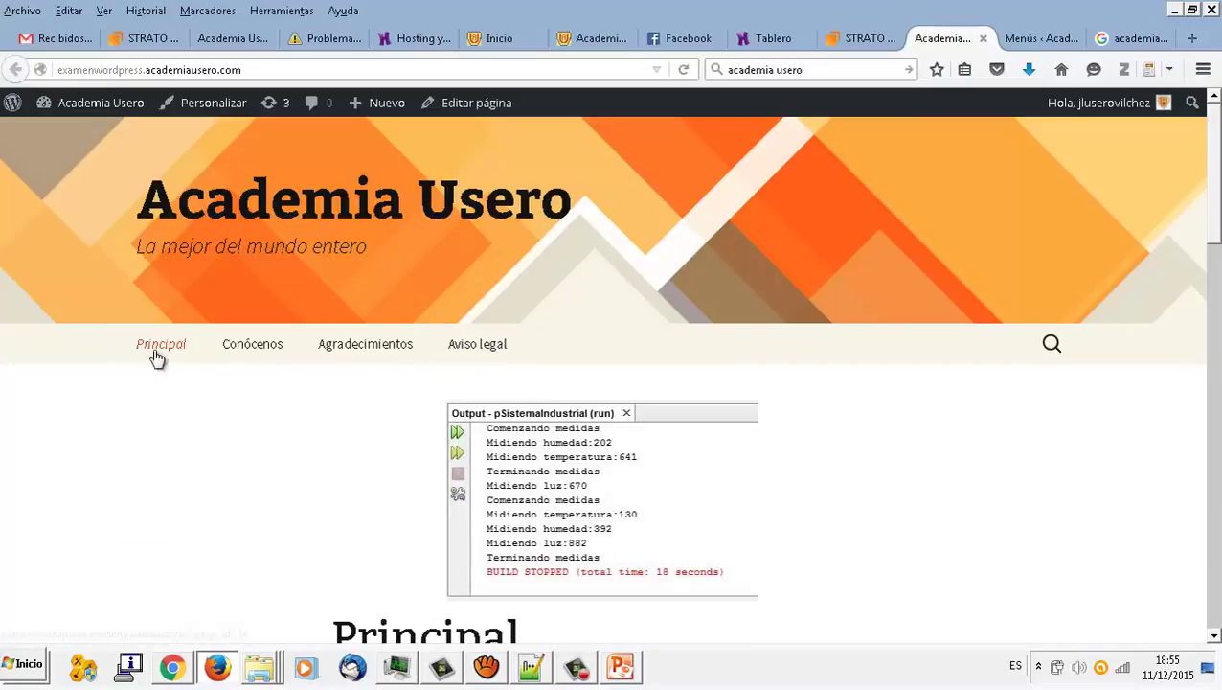
scroll(1089, 460, down, 1)
scroll(1089, 459, down, 10)
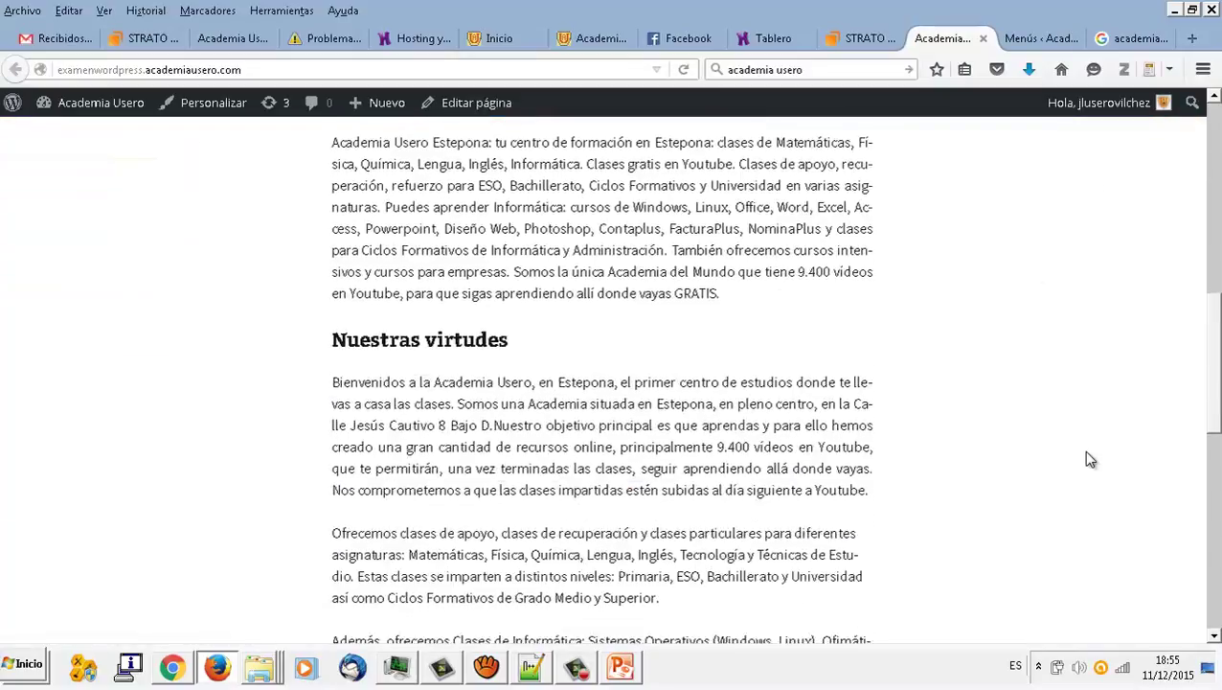
scroll(1089, 460, up, 11)
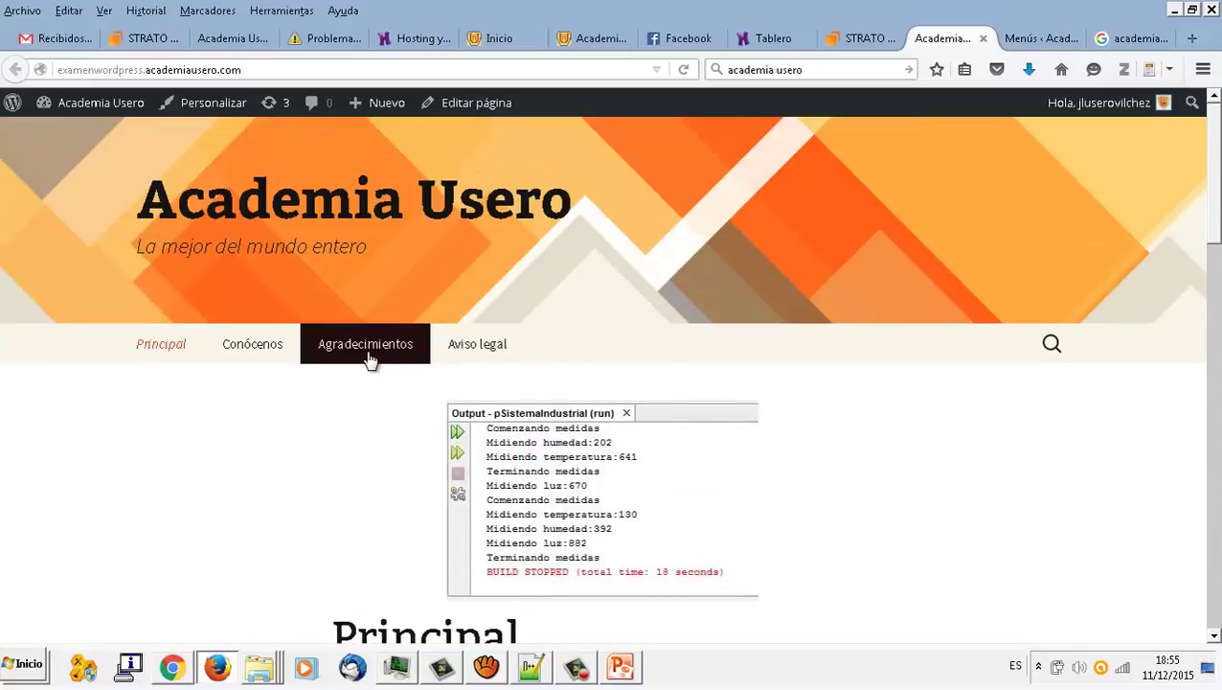
Switch to the PowerPoint presentation and title the empty slide 9 "8. Ordenar el menú".
click(618, 670)
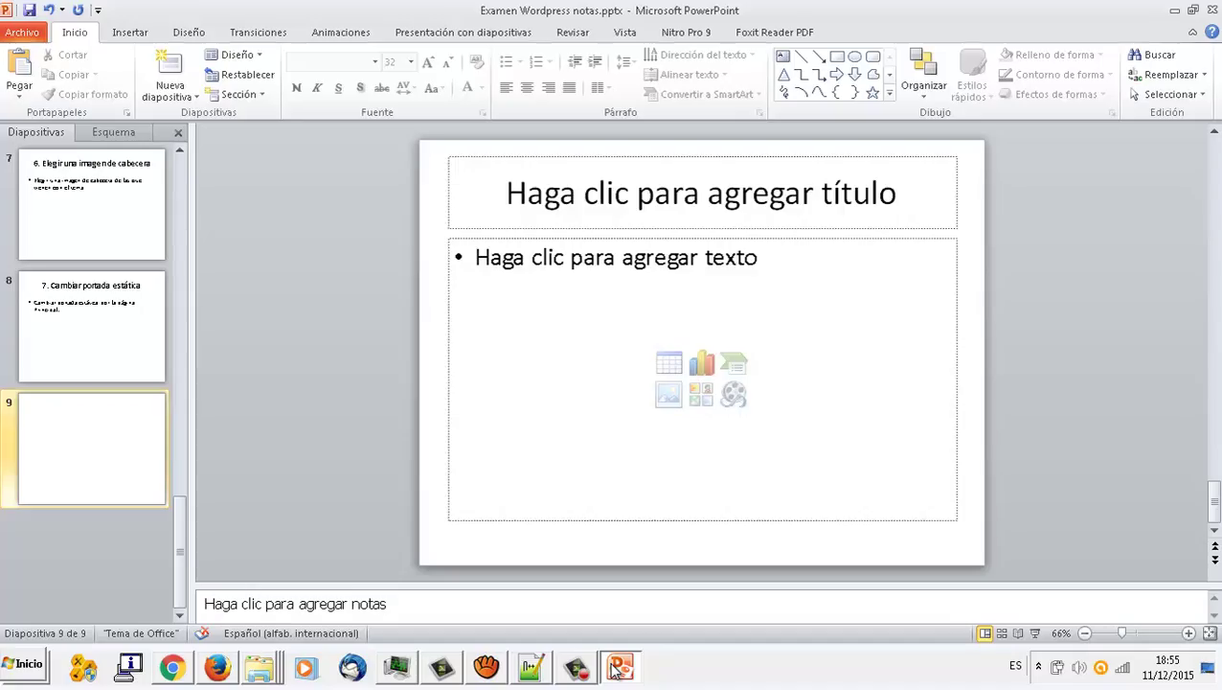
click(96, 355)
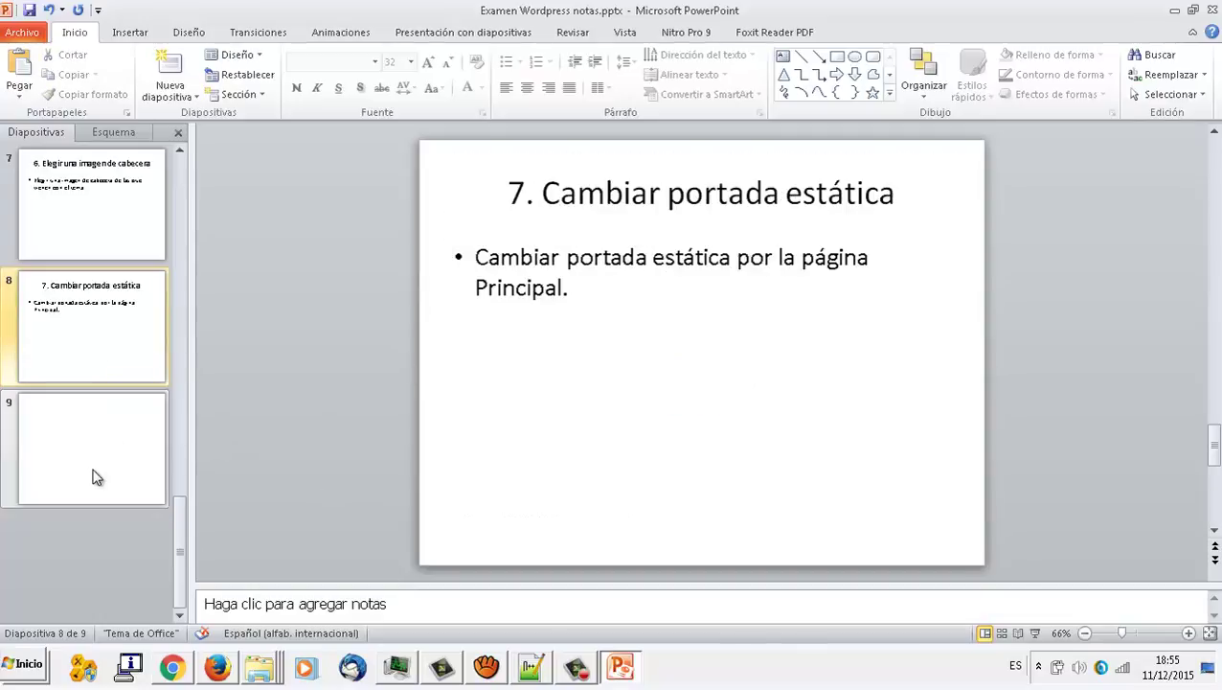
click(96, 477)
click(658, 159)
text(8. Ordena)
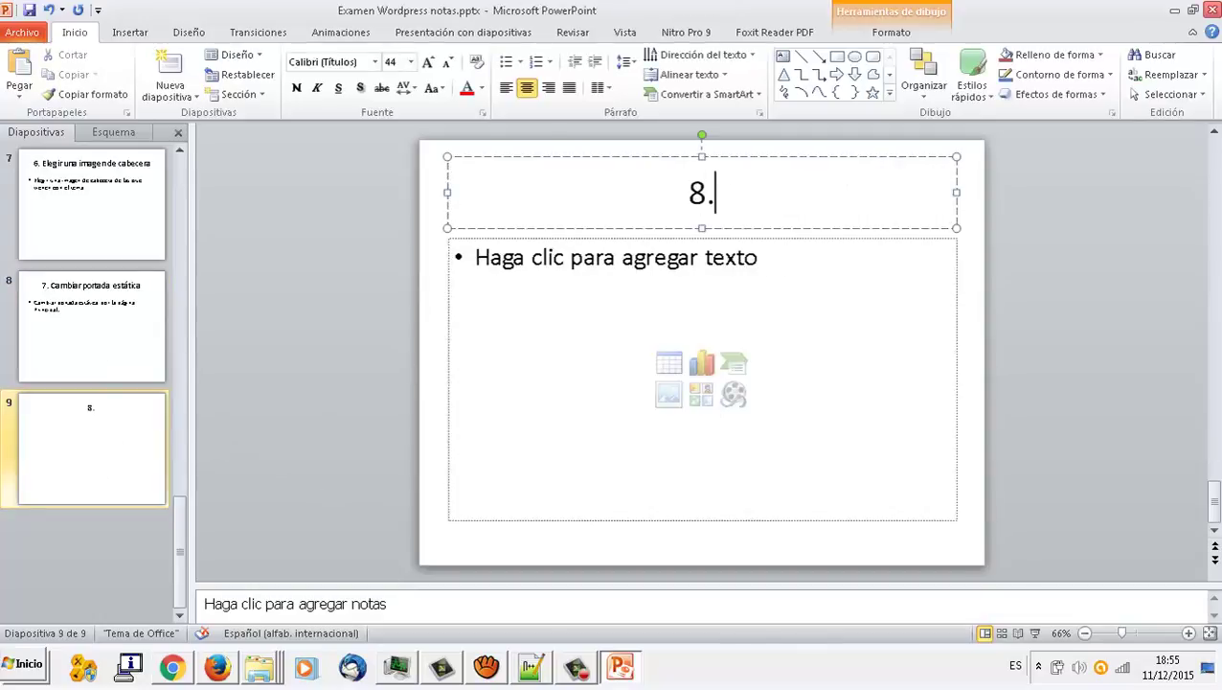
text(r el menú)
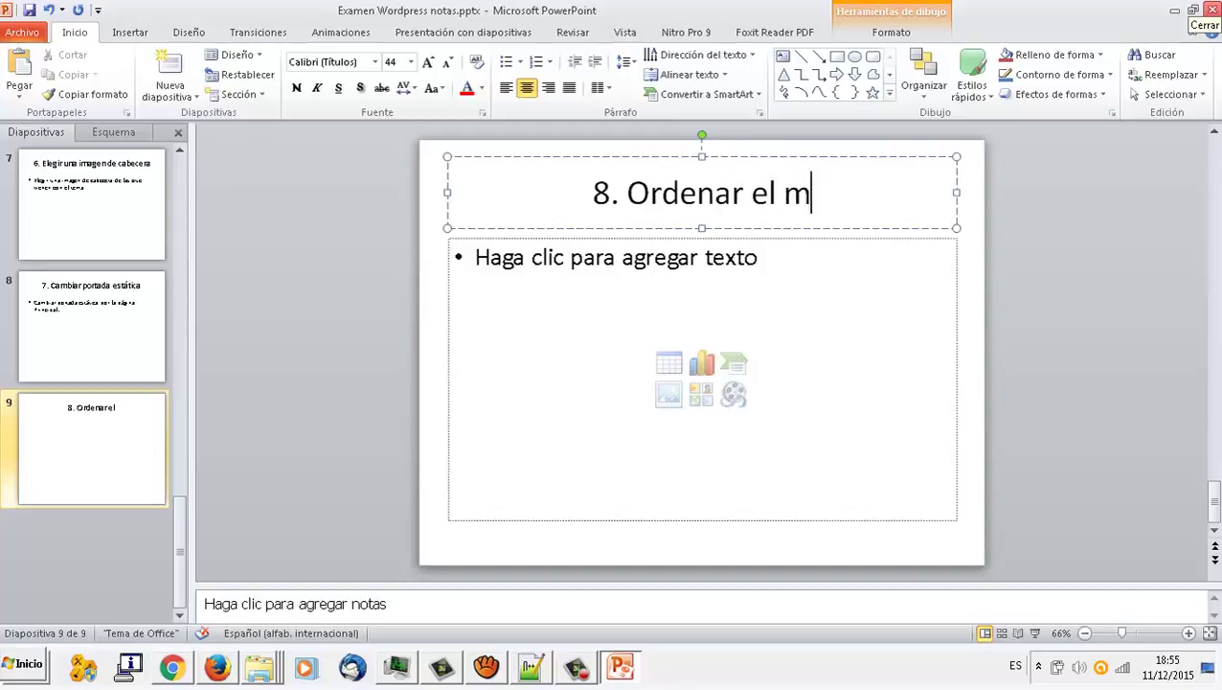